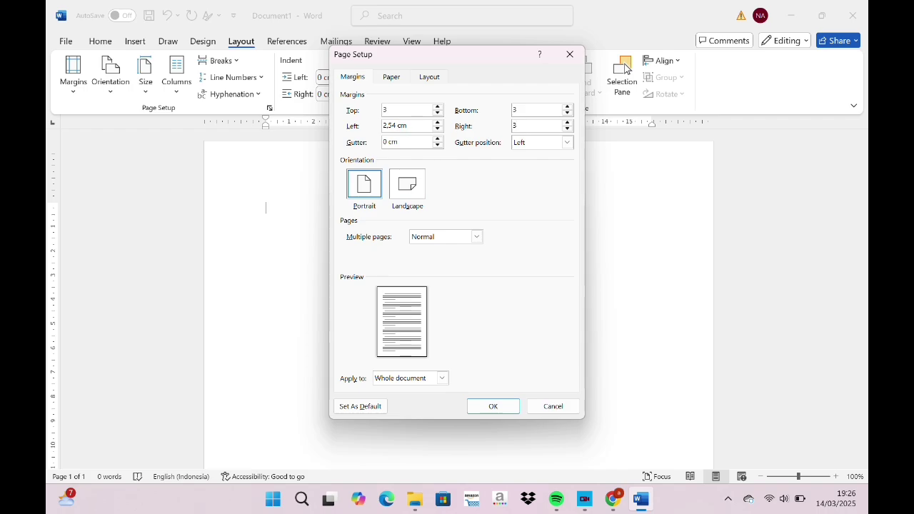
Step: Set the left page margin to 4 cm and apply the page setup to the whole document
key(shift+Tab)
key(BackSpace)
text(4)
click(493, 406)
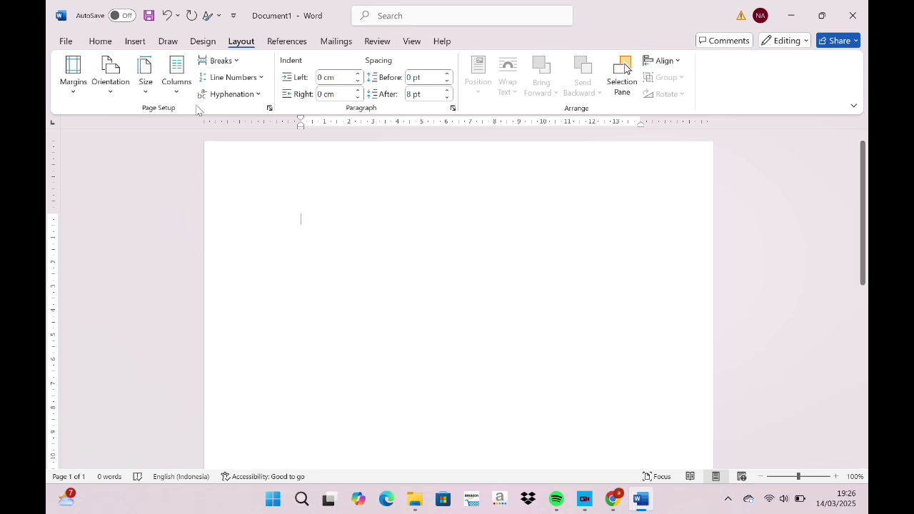
Step: Format the empty first line as Times New Roman, 14 pt, bold and centred
click(110, 43)
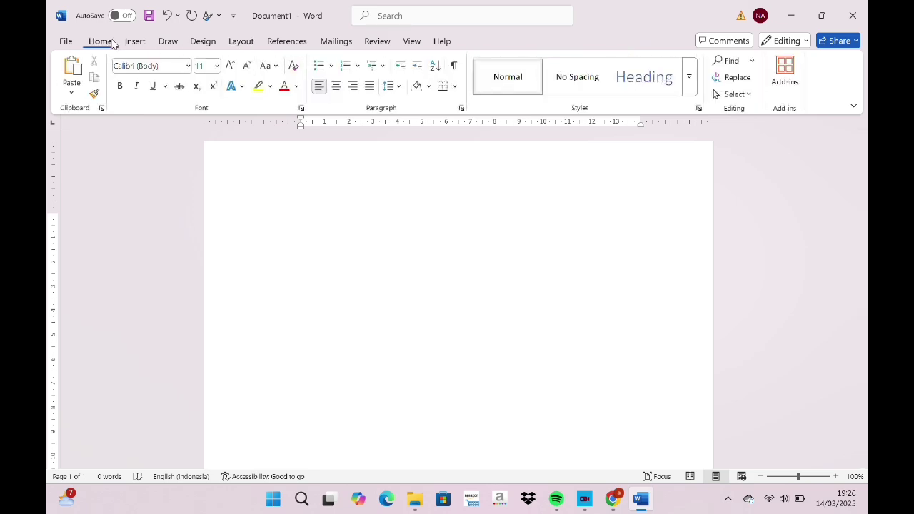
click(187, 66)
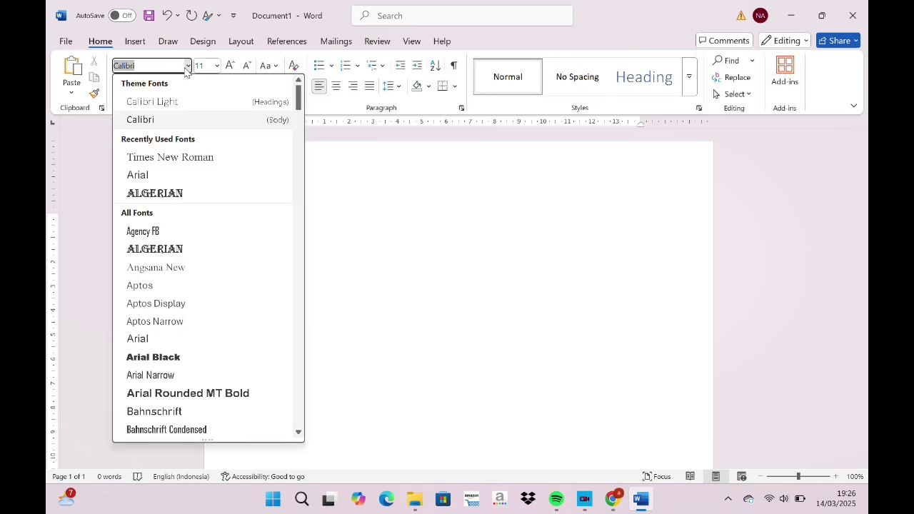
click(180, 155)
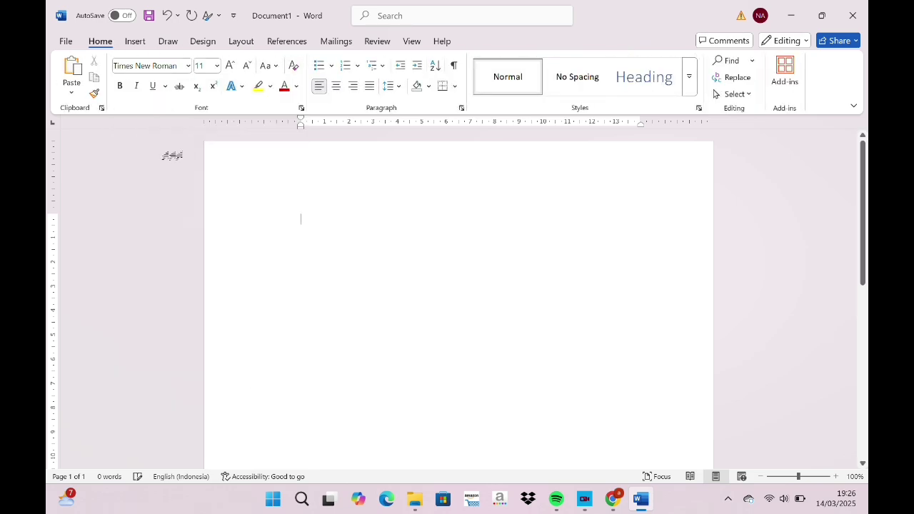
click(217, 66)
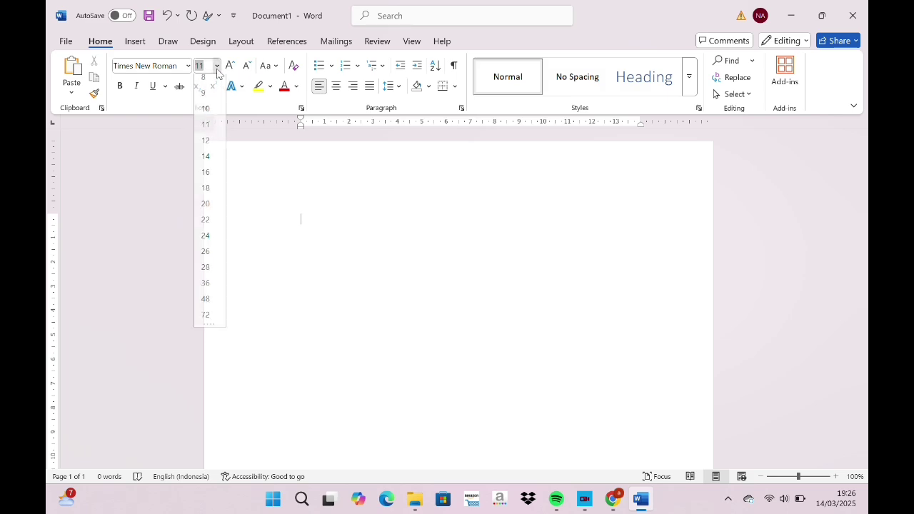
click(206, 162)
click(120, 86)
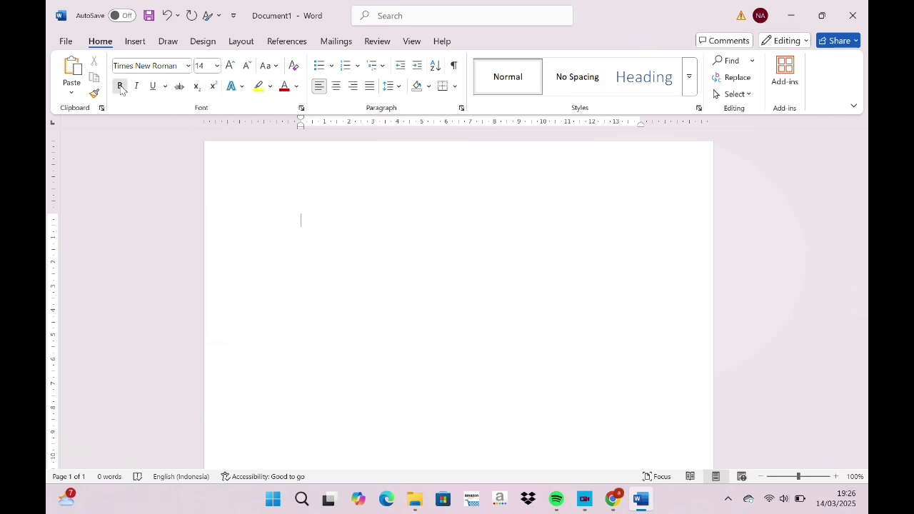
click(335, 86)
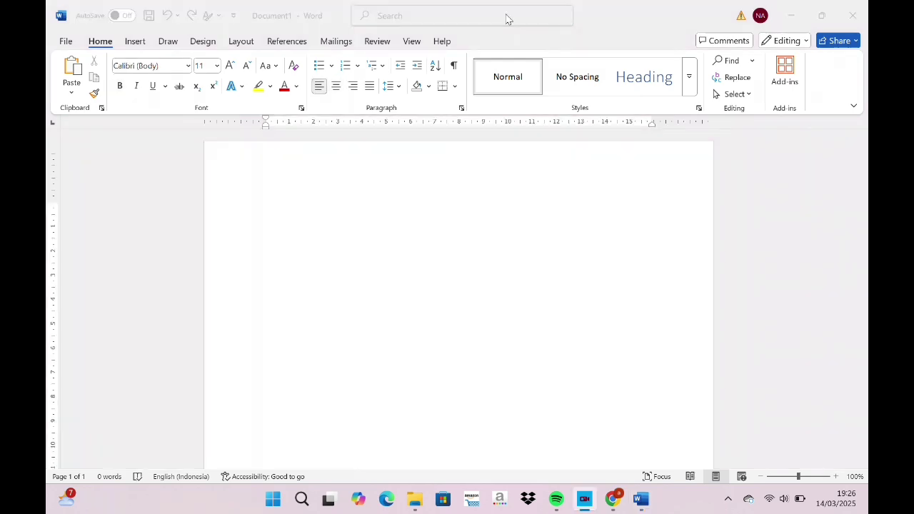
click(425, 27)
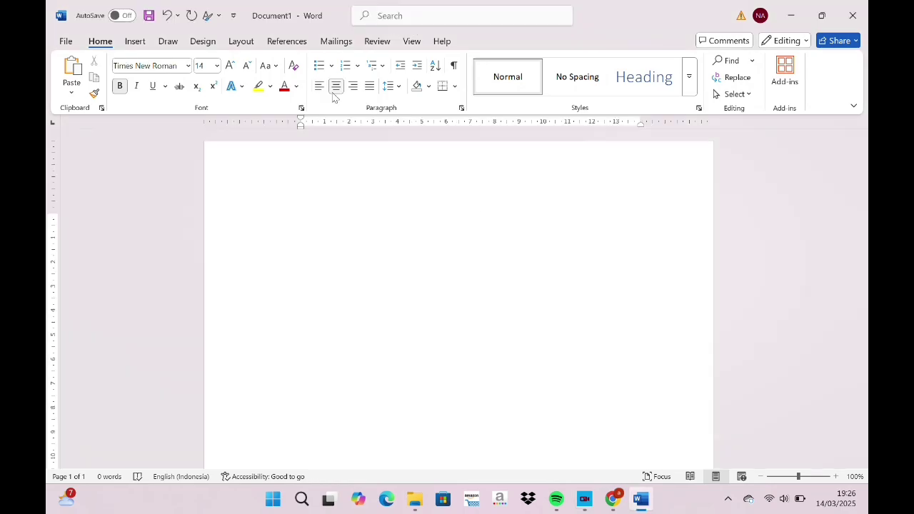
Step: Enter the placeholder title as the word "JUDUL" repeated nine times and start a new paragraph below it
text(JUDUL JUDUL JUDUL )
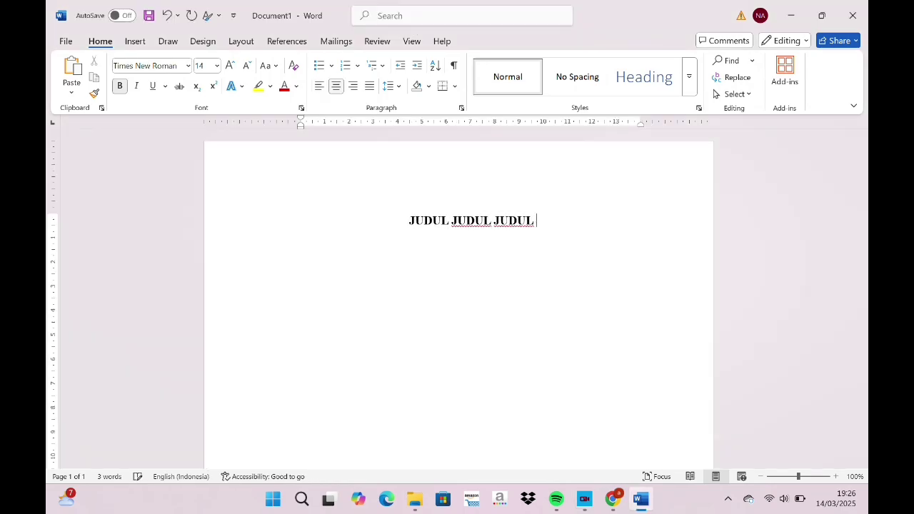
text(JUDUL JUDUL JUDUL JUDUL)
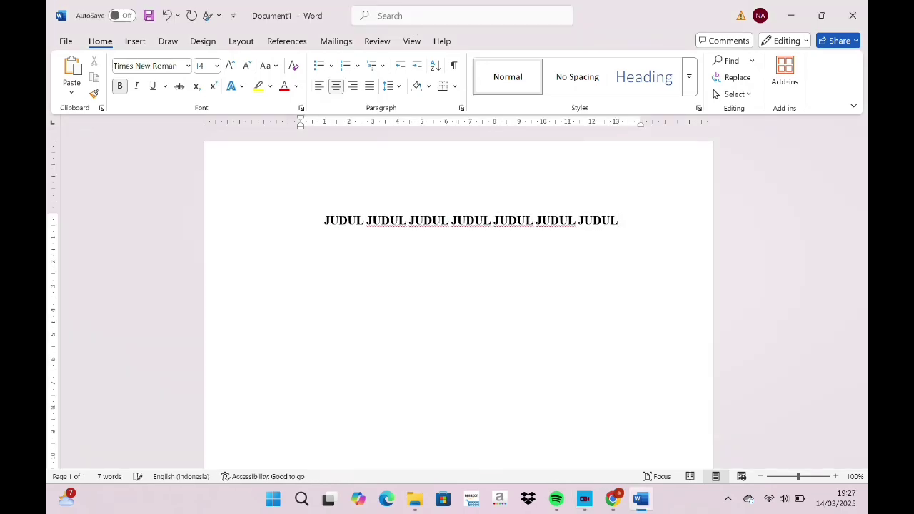
text( JUDUL JUDUL)
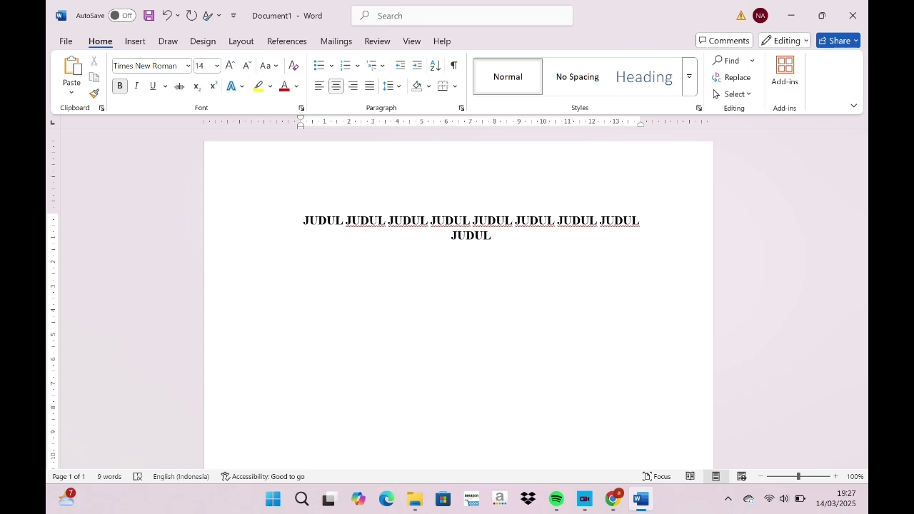
key(Return)
Step: Add the heading "TUGAS AKHIR" in 16 pt below the title, leaving blank space around it
click(217, 66)
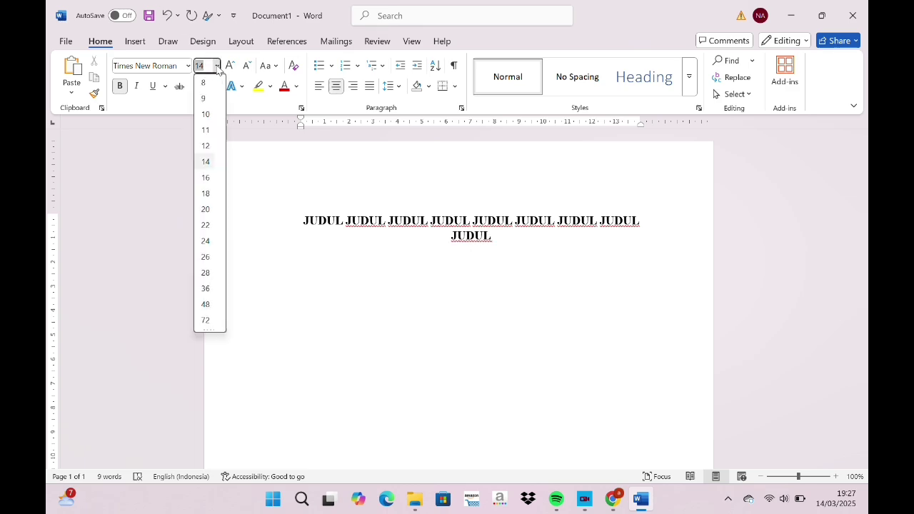
click(200, 179)
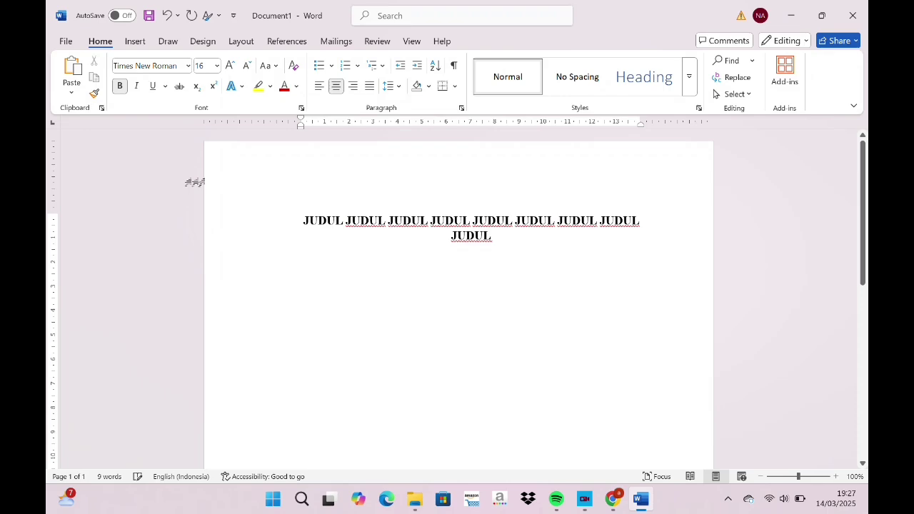
text(TUGAS AKH)
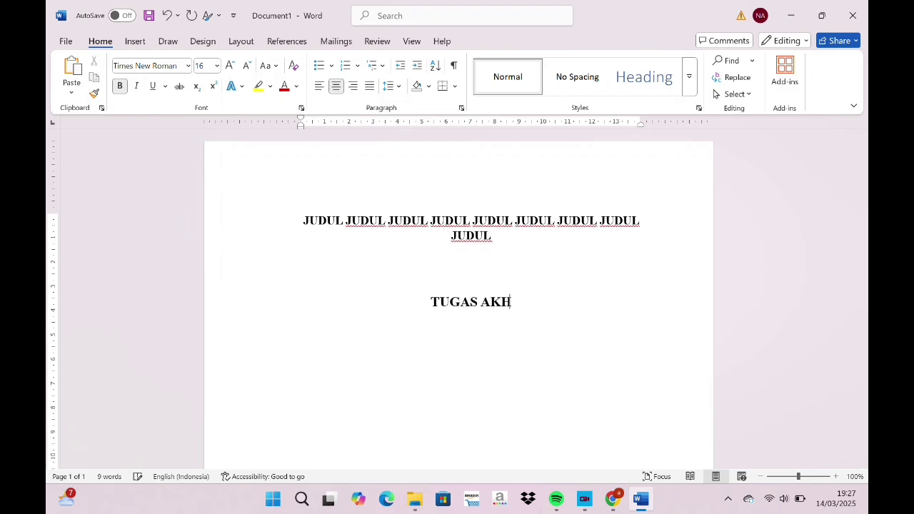
text(IR)
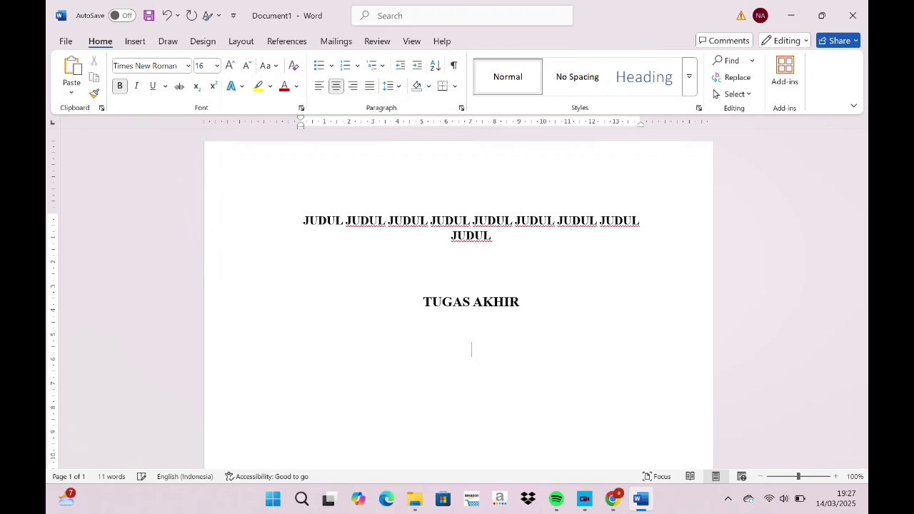
Step: Insert the picture "logo pnm" from the Downloads folder below the "TUGAS AKHIR" heading
click(144, 43)
click(185, 87)
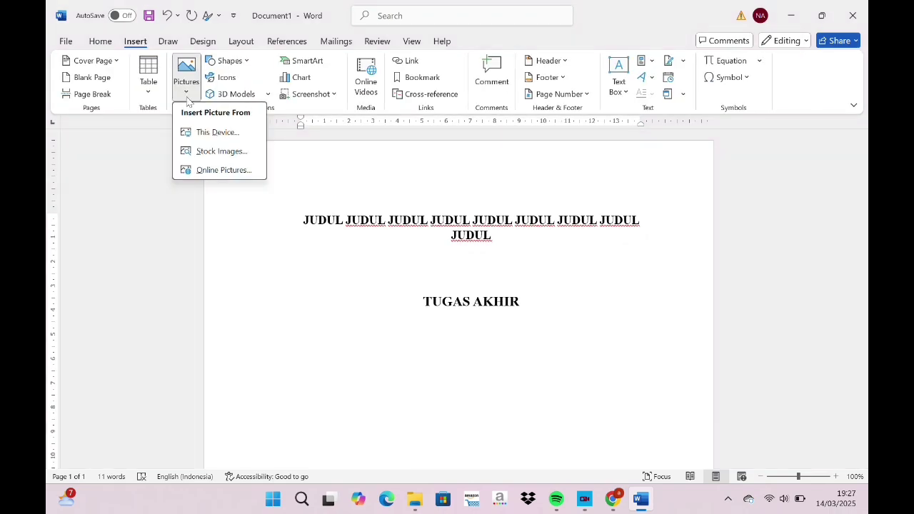
click(202, 136)
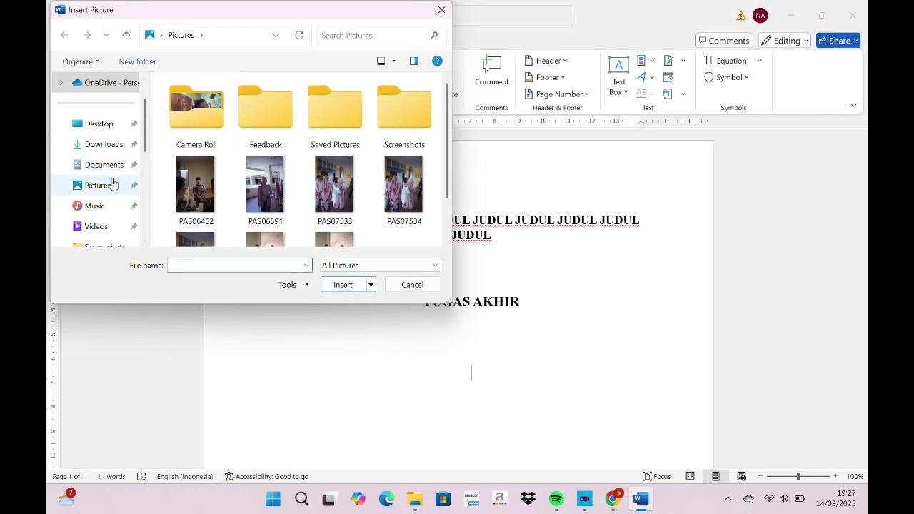
click(114, 145)
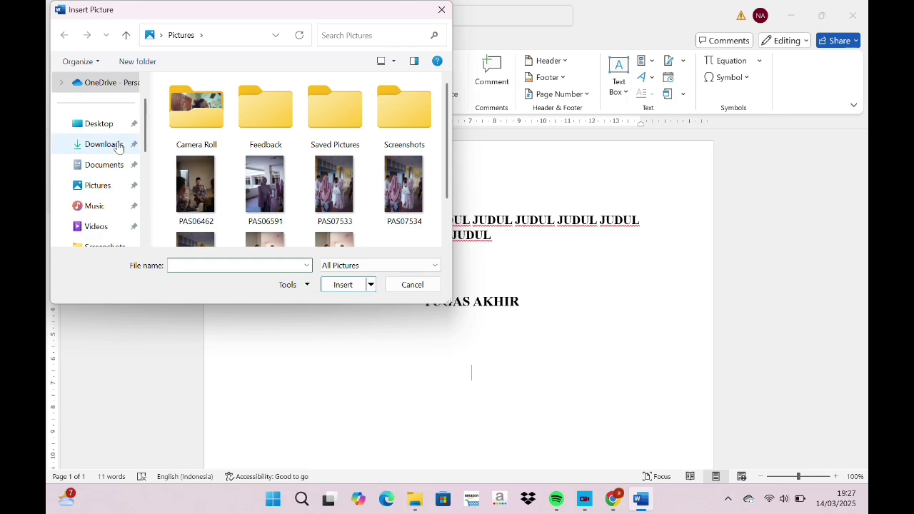
click(214, 171)
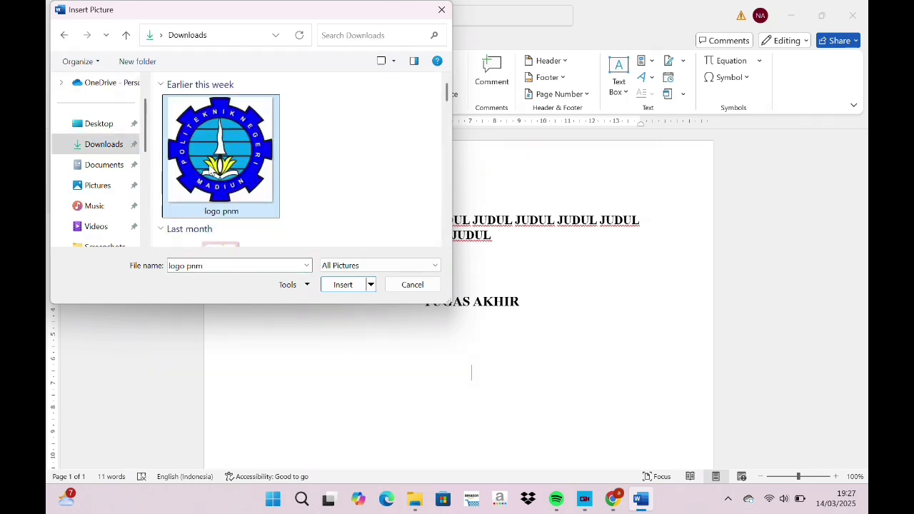
click(347, 293)
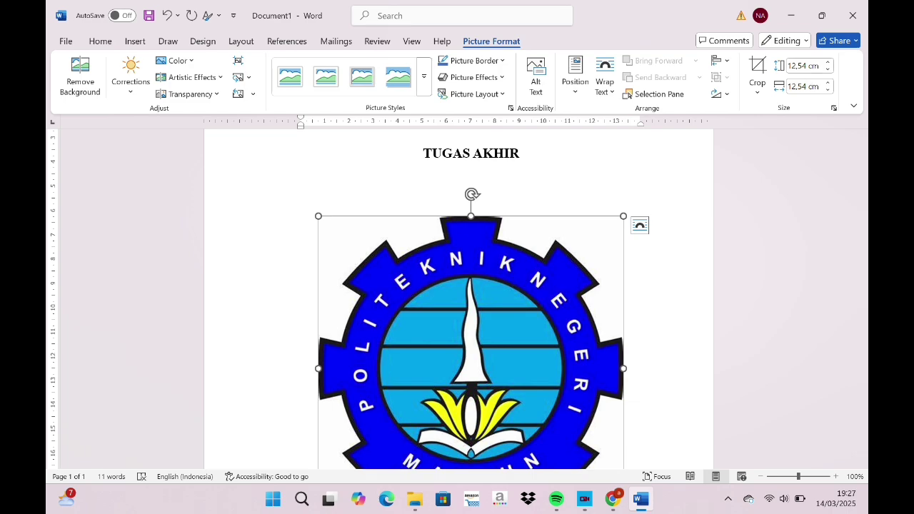
Step: Set the height of the inserted logo to 4 cm
double_click(793, 66)
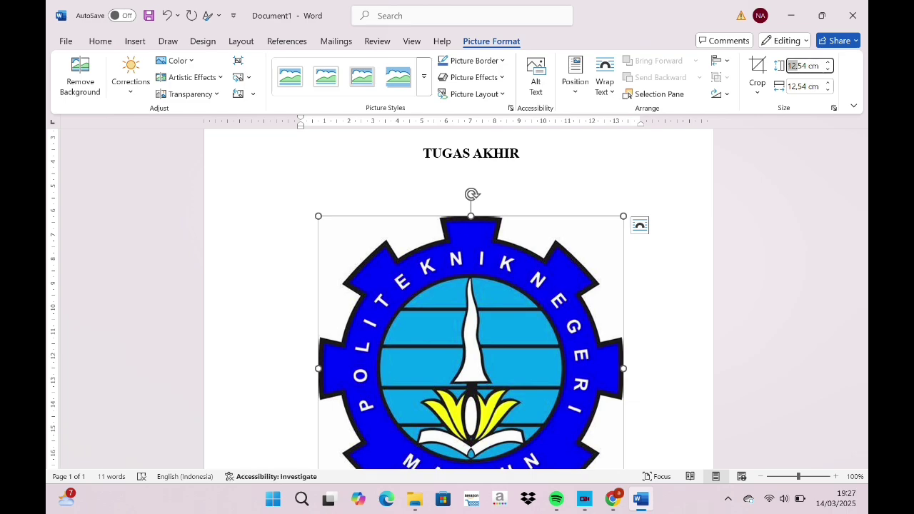
click(794, 65)
key(BackSpace)
key(BackSpace)
key(Return)
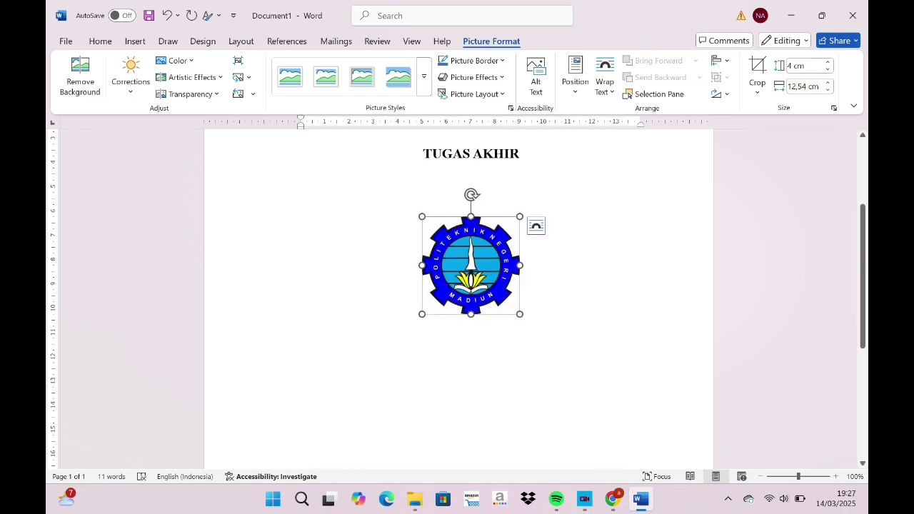
Step: Add the line "Oleh:" in 12 pt below the logo, separated from it by blank space
click(542, 325)
key(Return)
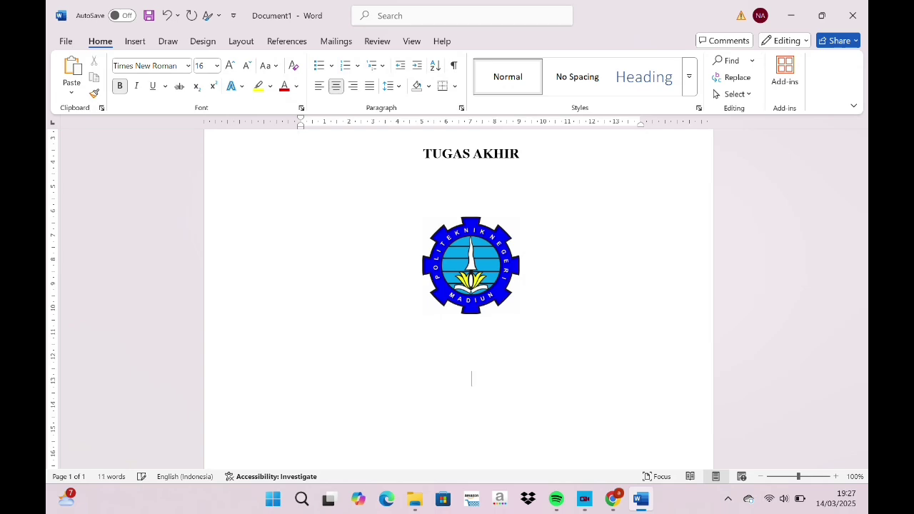
click(218, 66)
click(205, 146)
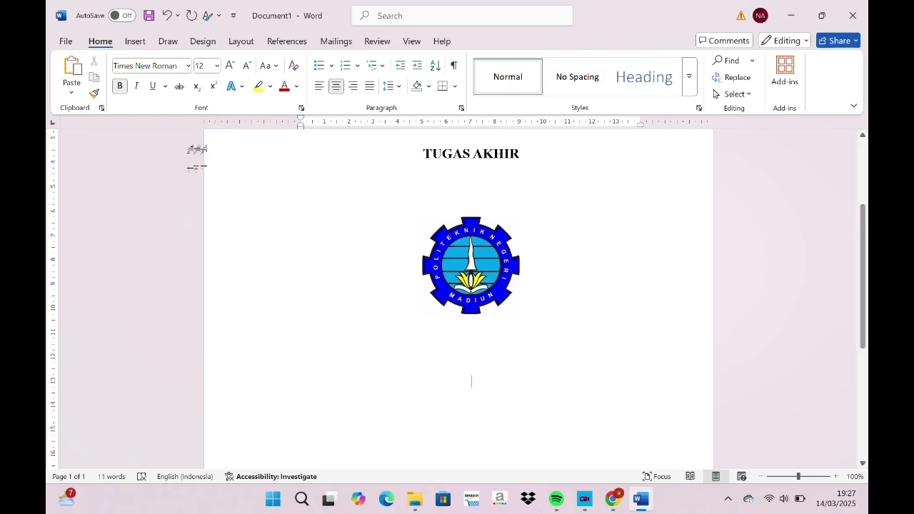
text(Oleh)
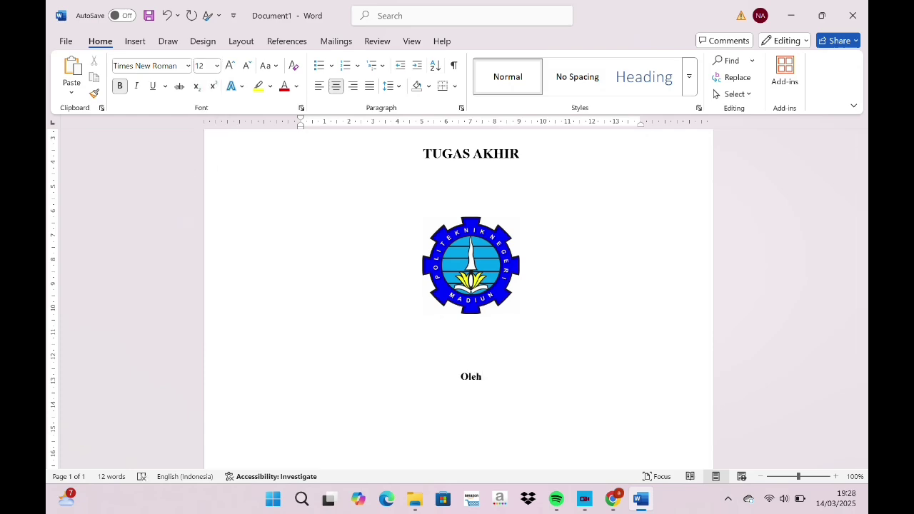
text(:)
key(Return)
Step: Add the author line "NAMA LENGKAP PENULIS" and a "NIM" line with a placeholder student number, followed by blank space
text(NAMA LENGKA)
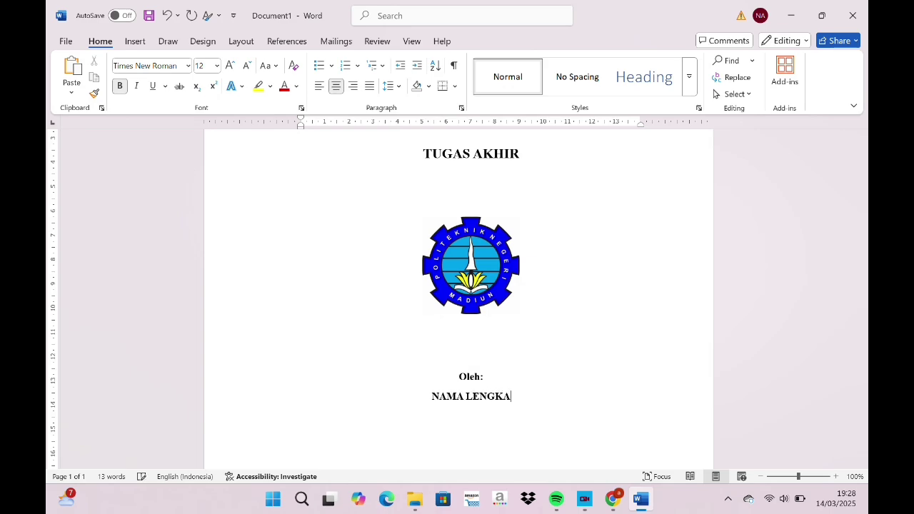
text(P PENULIS NI)
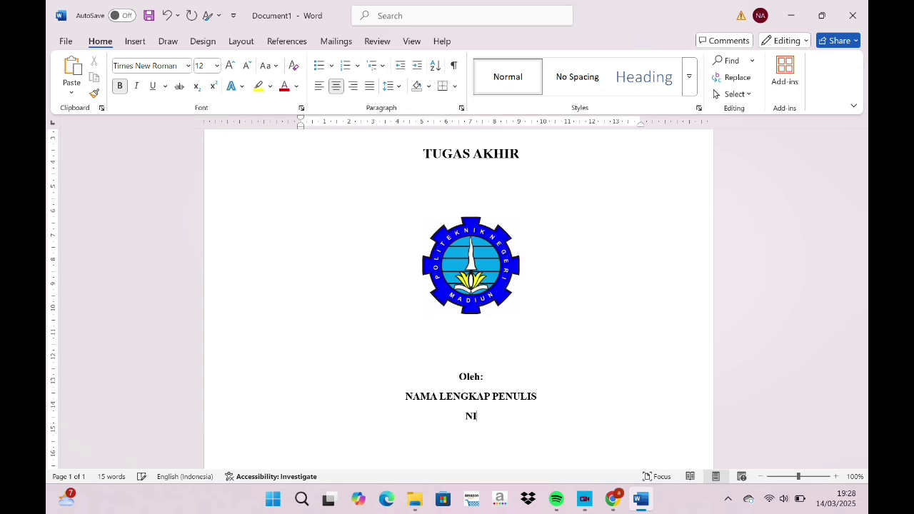
text(M 1234567890)
key(Return)
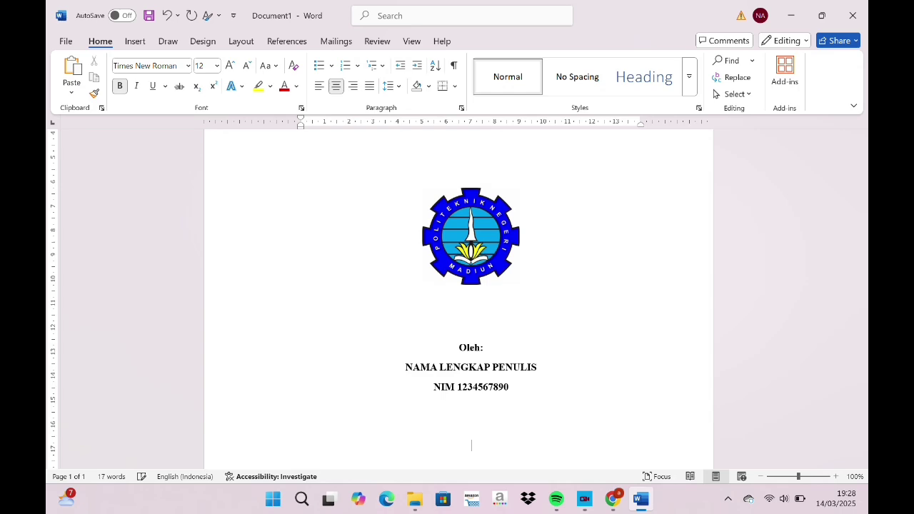
Step: Add the lines "PROGRAM STUDI DIPLOMA TIGA AKUNTANSI", "JURUSAN AKUNTANSI", "POLITEKNIK NEGERI MADIUN" and "Bulan Tahun" at the end of the cover page
text(PROGRAM STUDI DIPLOMA TI)
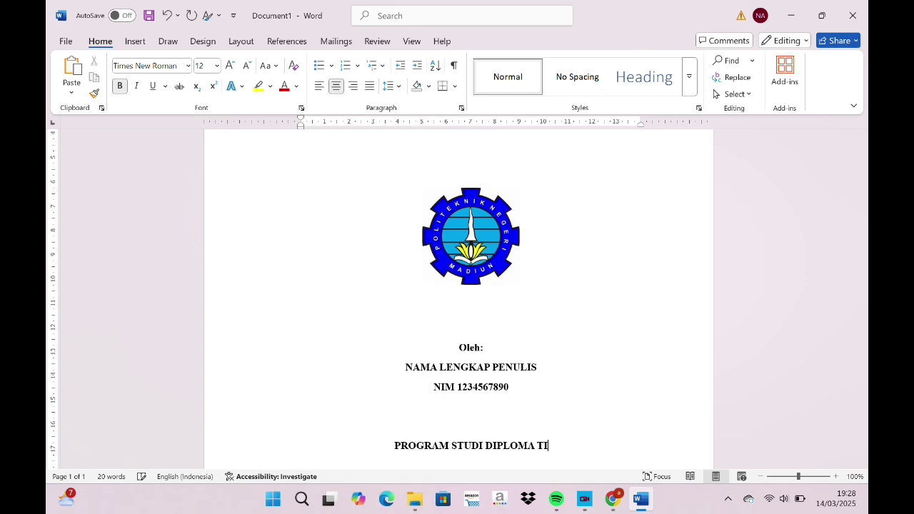
text(GA AKUNTANSI)
key(Return)
text(JURUSAN AK)
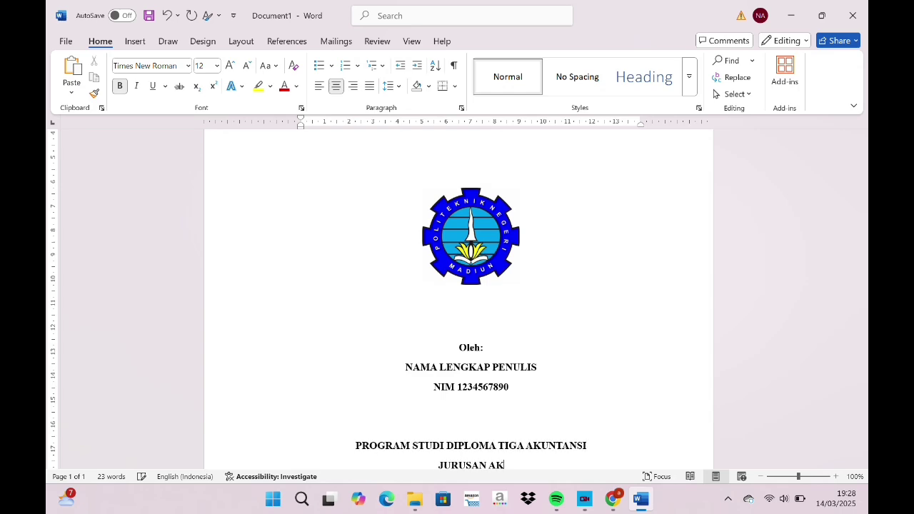
text(UNTANSI)
key(Return)
text(POLITEKNIK NEGERI M)
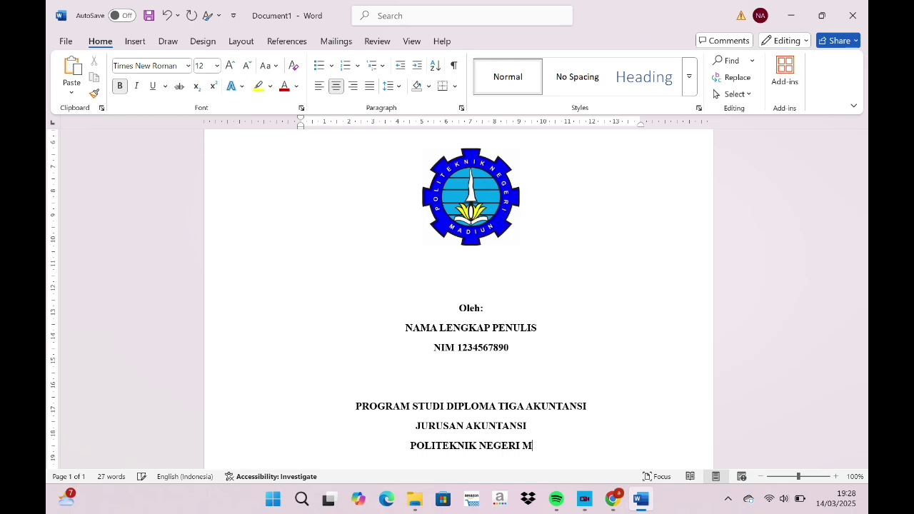
text(ADIUN )
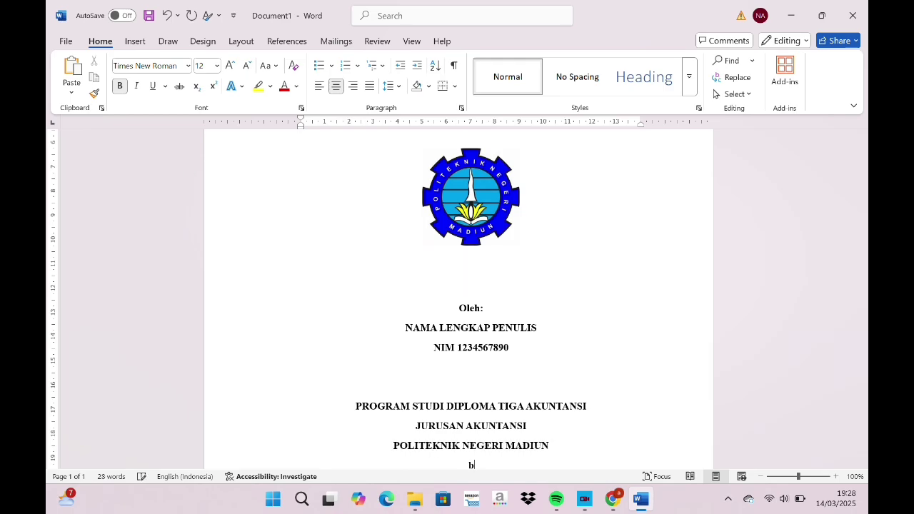
text(Bulan Tahun)
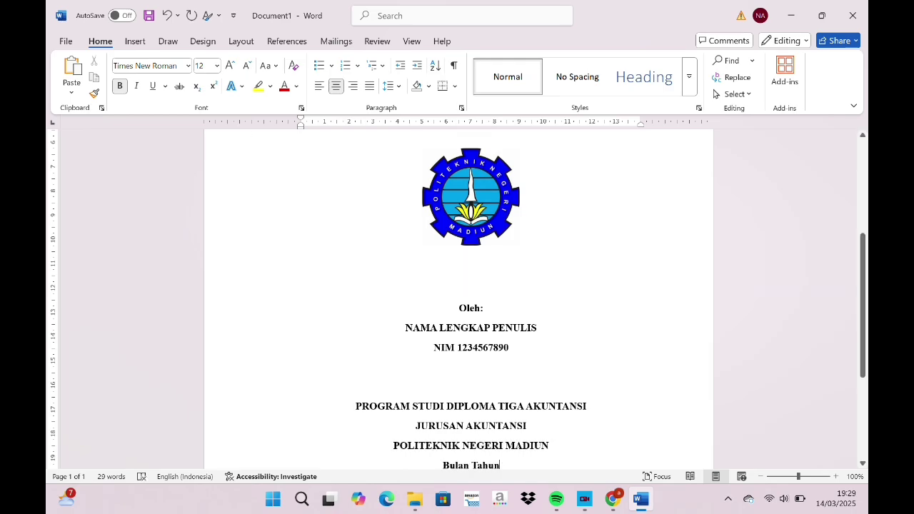
Step: Insert a Next Page section break after the "Bulan Tahun" line
scroll(458, 286, down, 5)
click(240, 41)
click(238, 60)
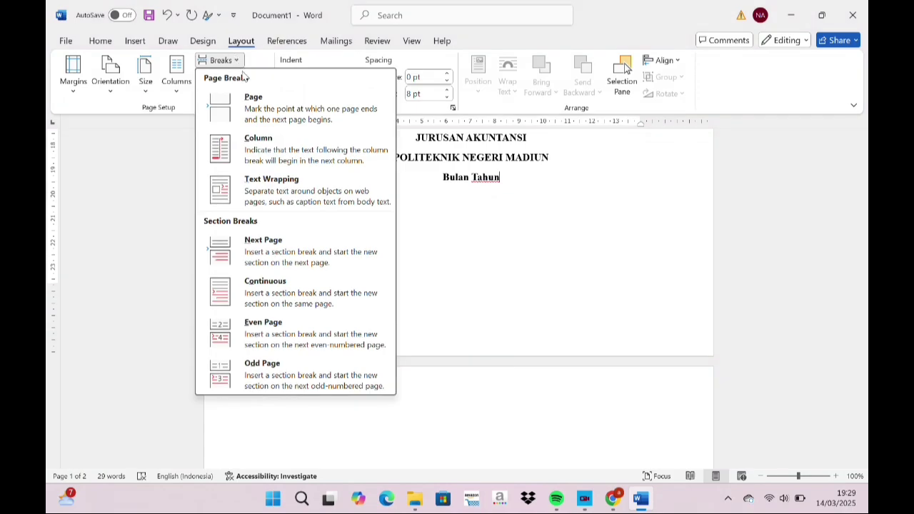
click(275, 246)
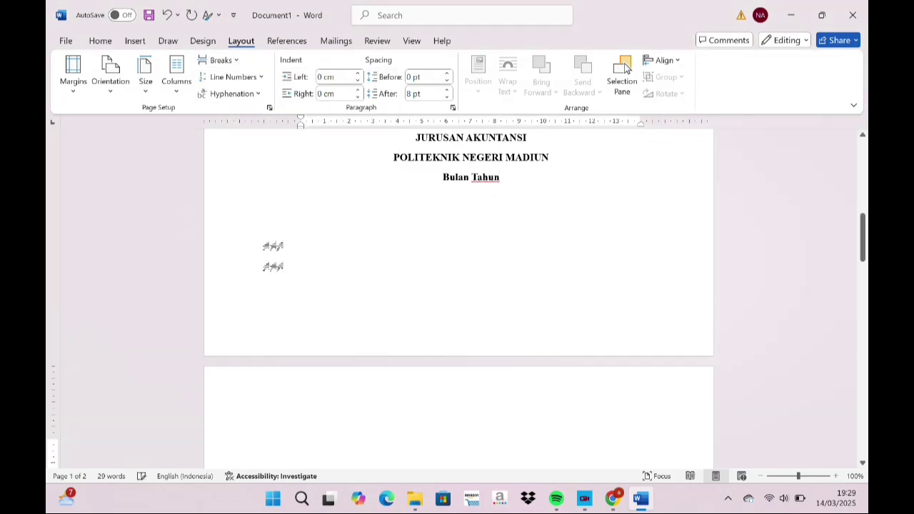
Step: Set the page number format of the new section to i, ii, iii, starting at i
click(203, 41)
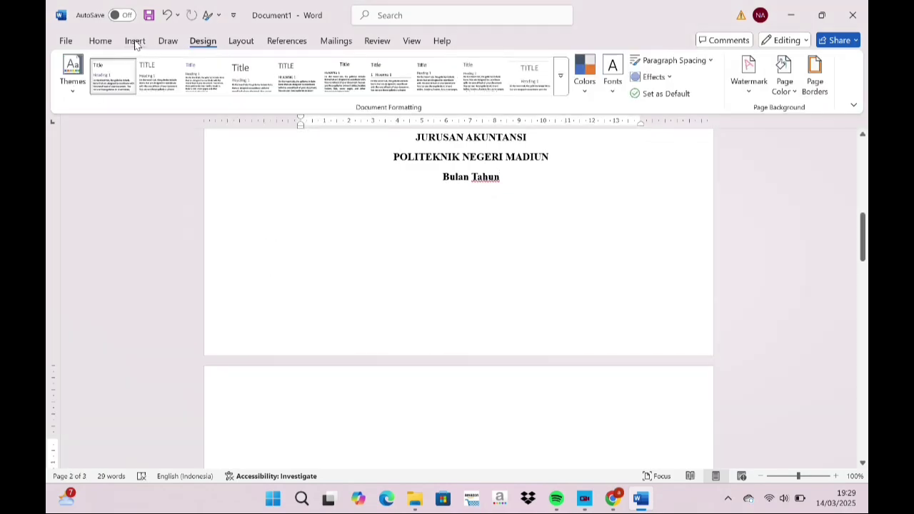
click(135, 41)
click(568, 94)
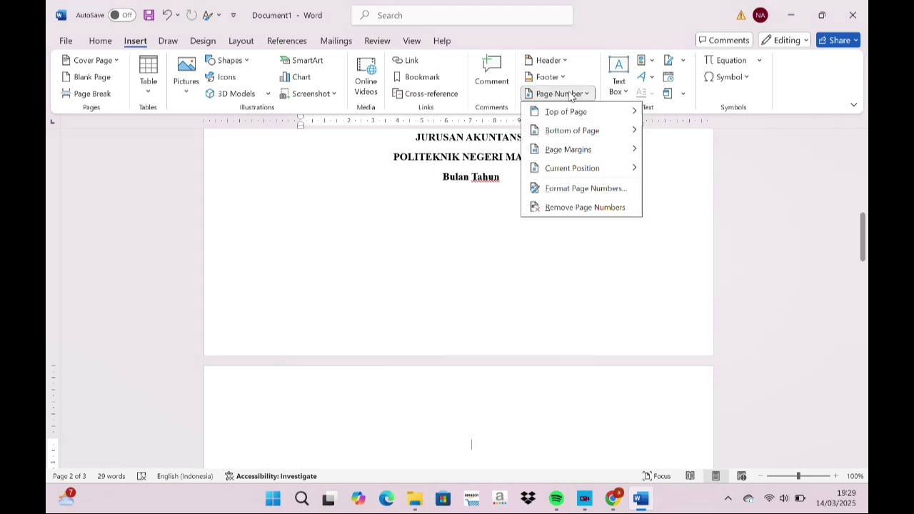
click(571, 189)
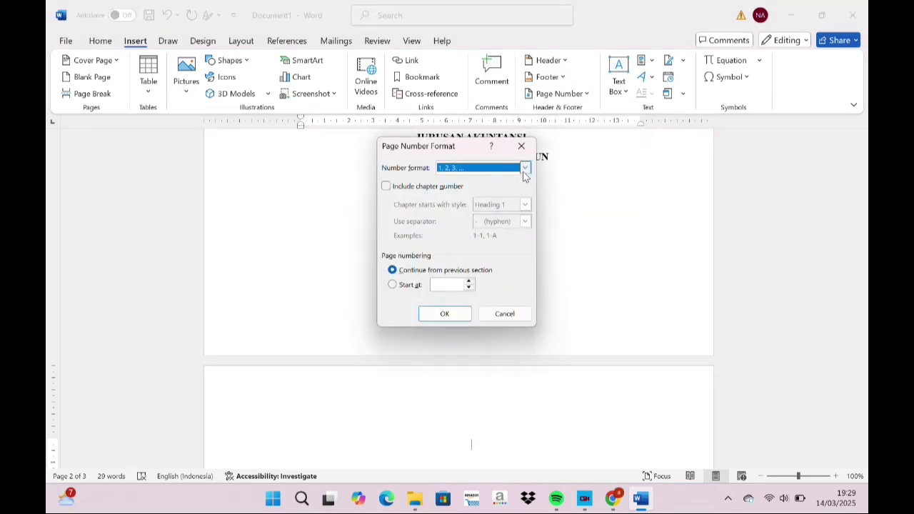
click(525, 168)
click(468, 217)
click(412, 287)
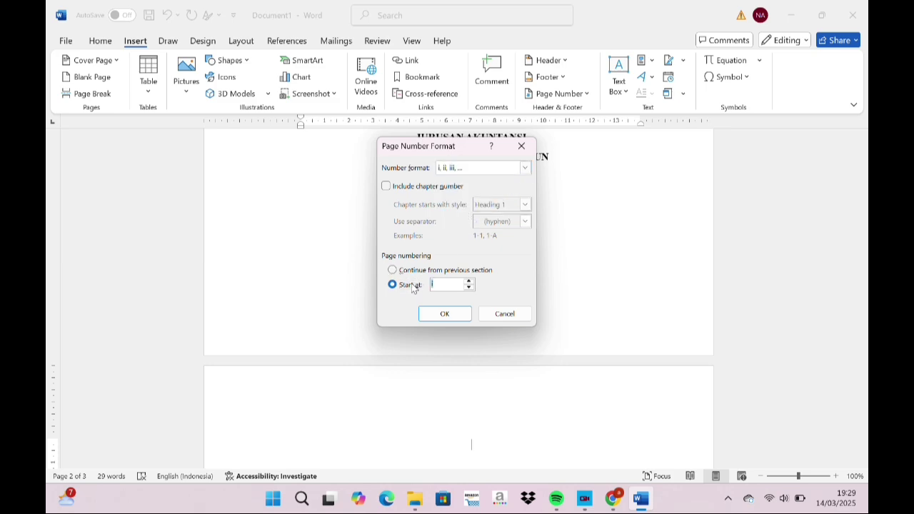
click(444, 314)
Step: Insert a Plain Number 2 page number at the bottom of the page
click(561, 93)
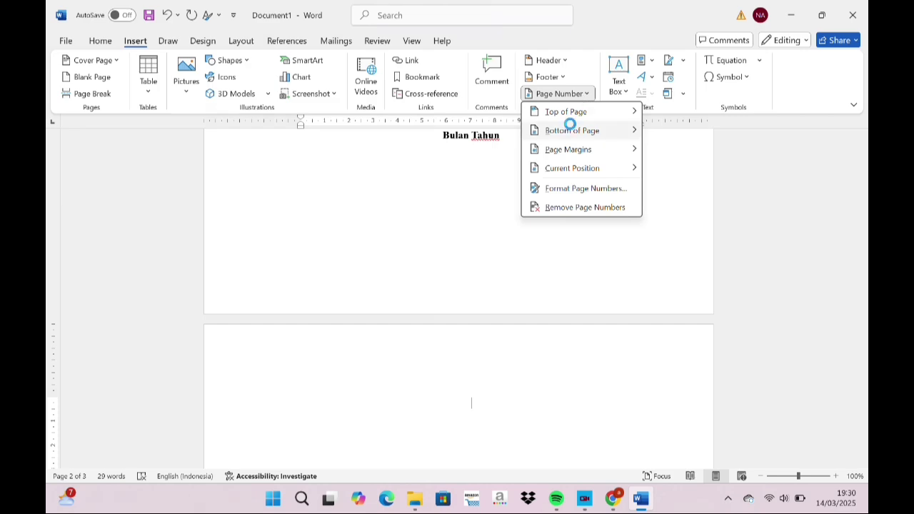
mouse_move(570, 128)
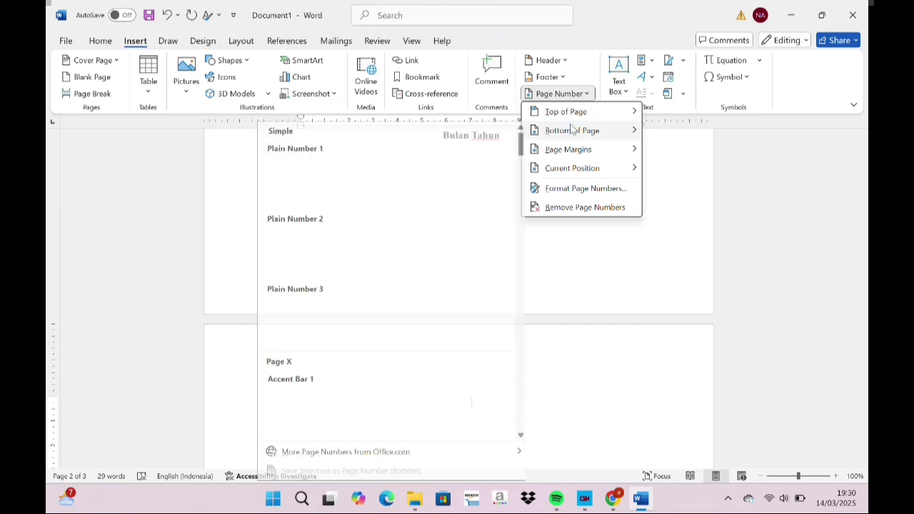
click(389, 242)
drag(799, 475, 788, 480)
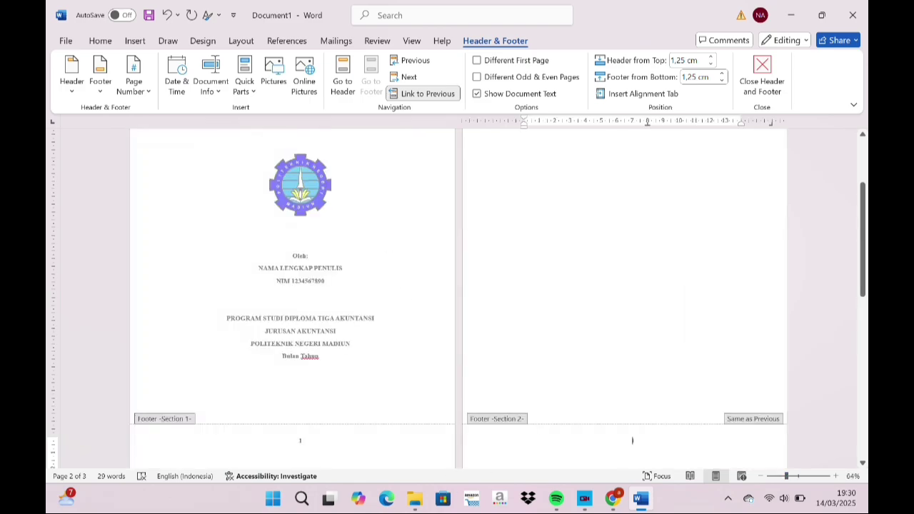
Step: Delete the page number from the cover page footer and unlink the section 2 footer from the previous section
double_click(300, 440)
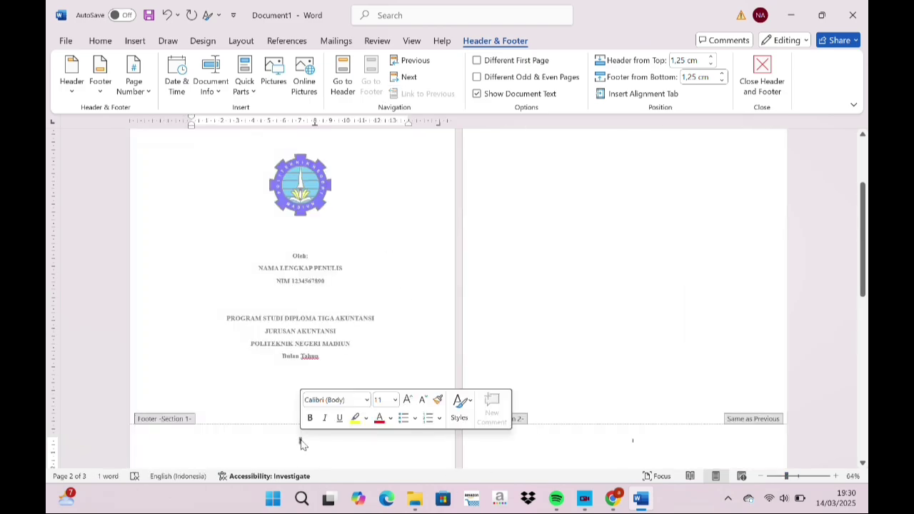
key(Delete)
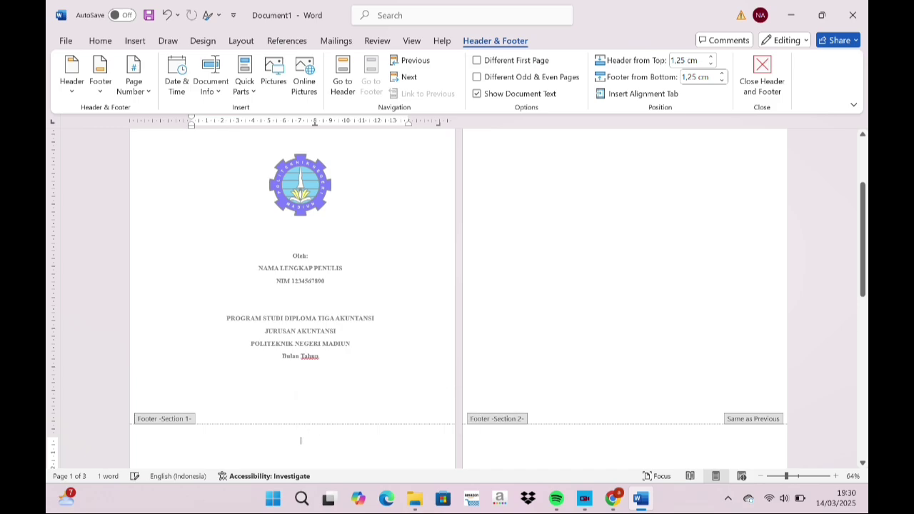
click(632, 441)
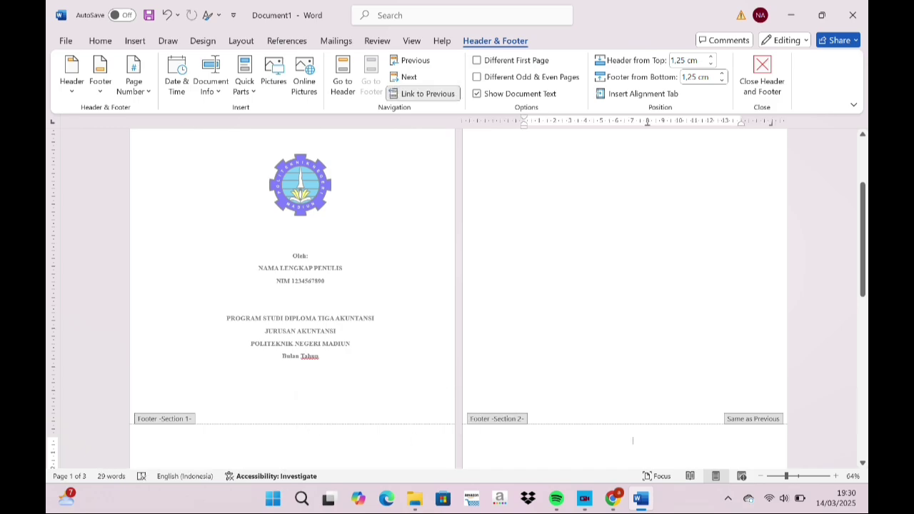
click(417, 96)
Step: Insert a Plain Number 2 page number at the bottom of the section 2 page and finish footer editing
click(134, 79)
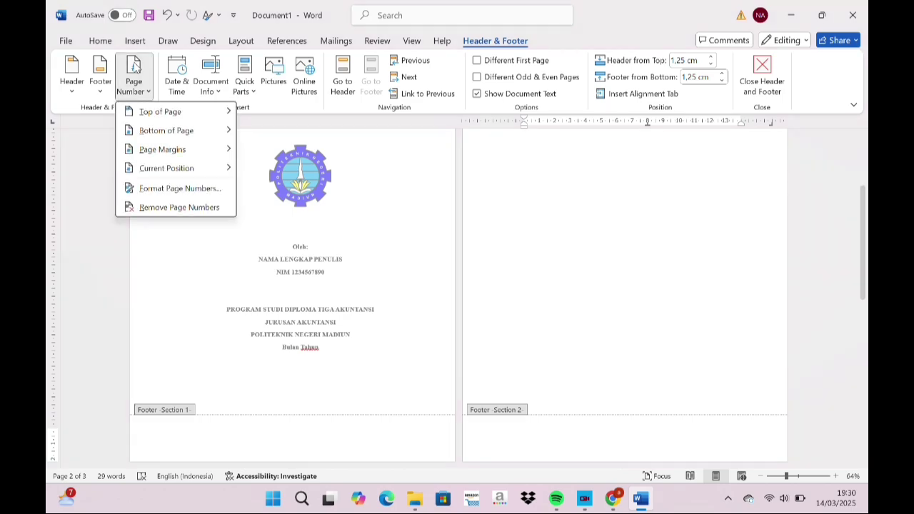
mouse_move(161, 131)
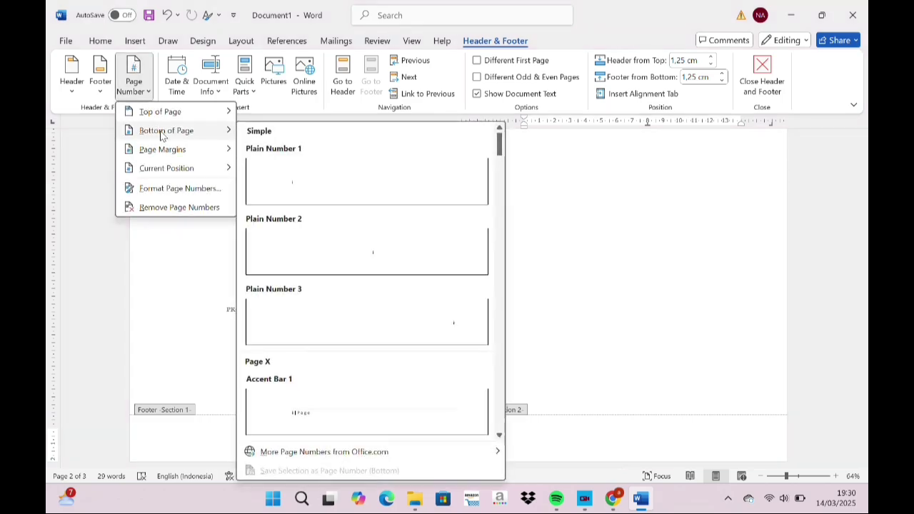
click(351, 248)
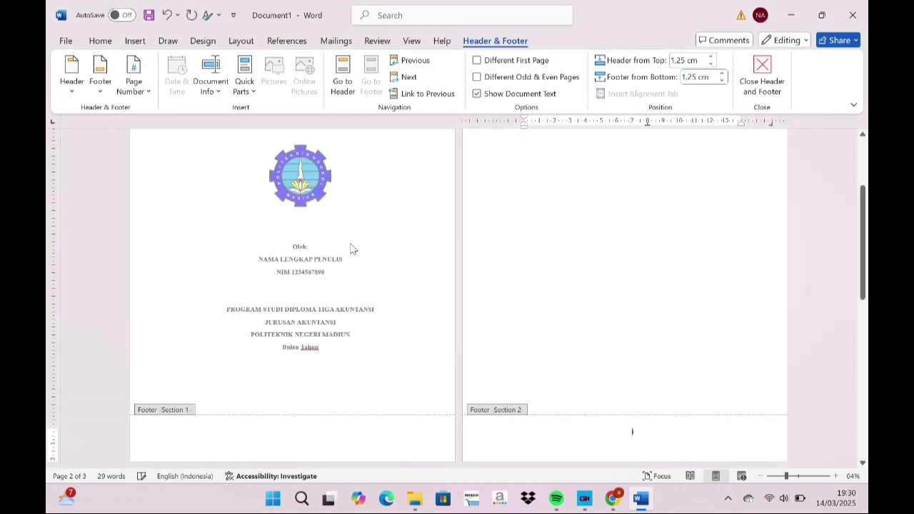
scroll(767, 280, up, 3)
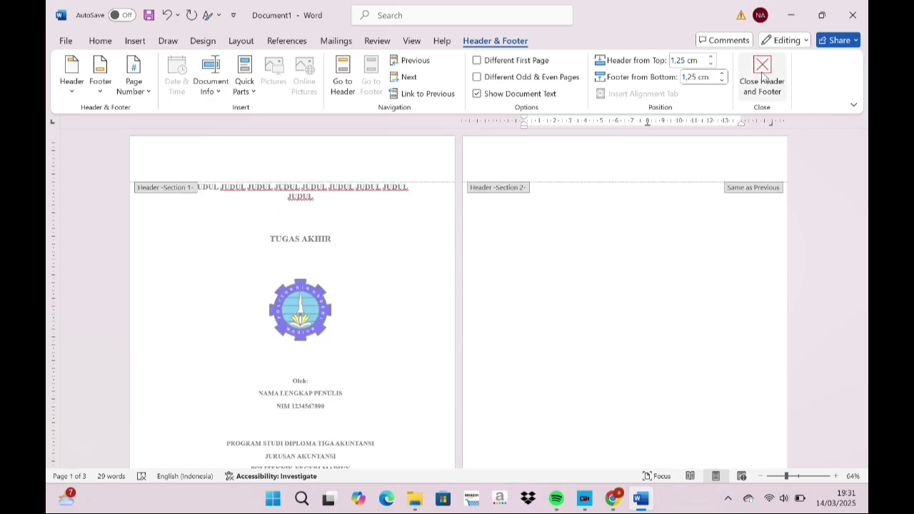
click(763, 75)
Step: Define a new multilevel list with level 1 linked to the Heading 1 style and Level 2 shown in the gallery
click(384, 66)
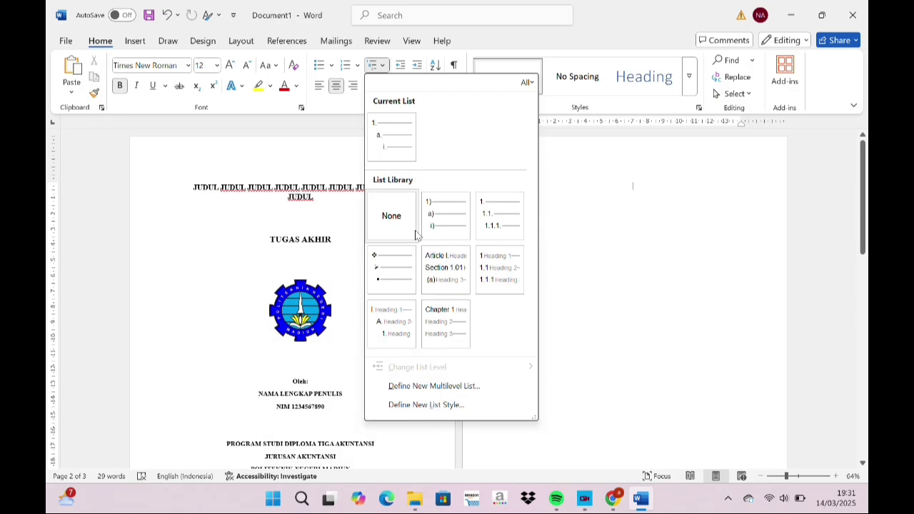
click(436, 382)
click(352, 370)
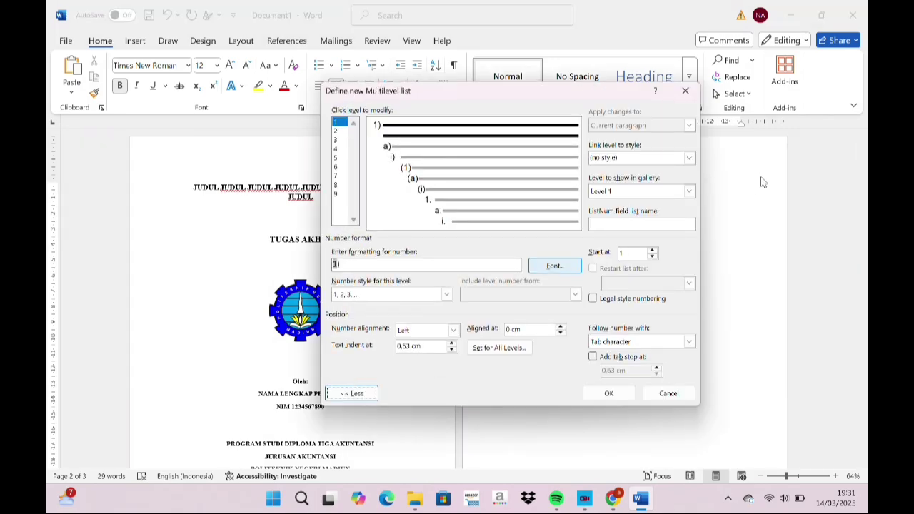
click(690, 158)
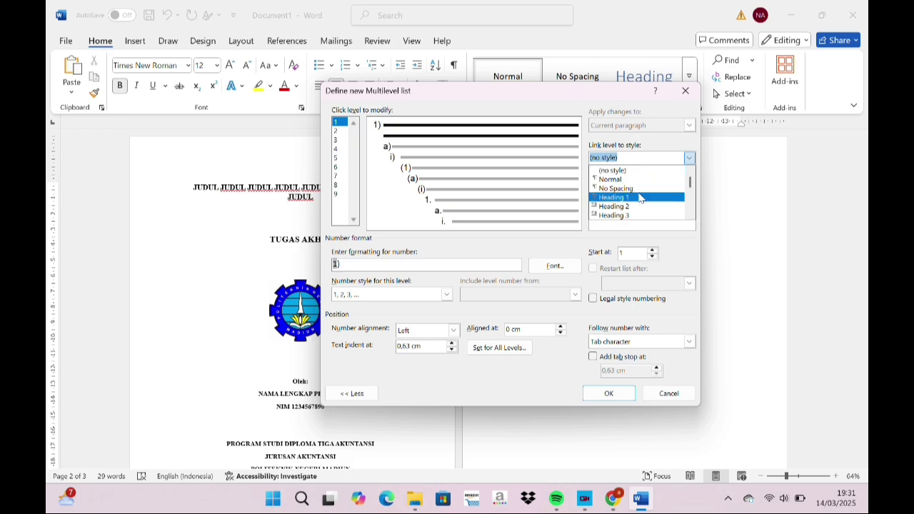
click(640, 198)
click(689, 192)
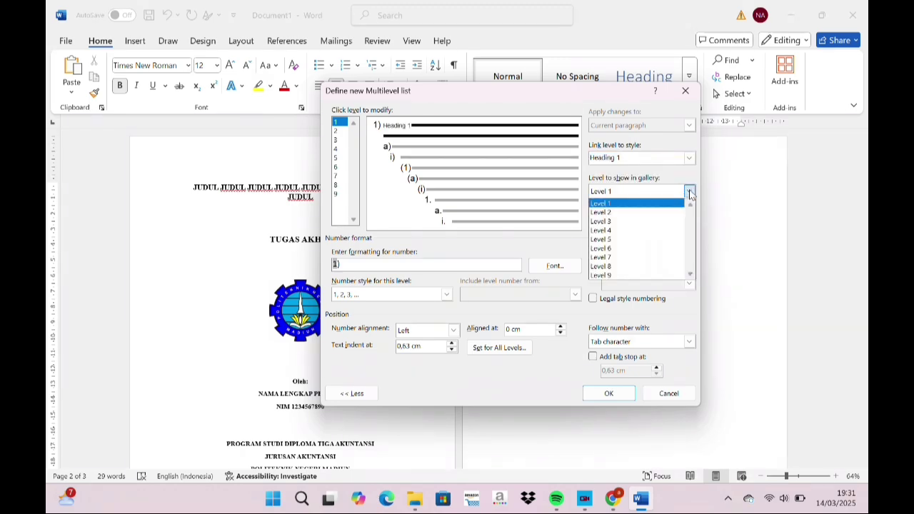
click(638, 212)
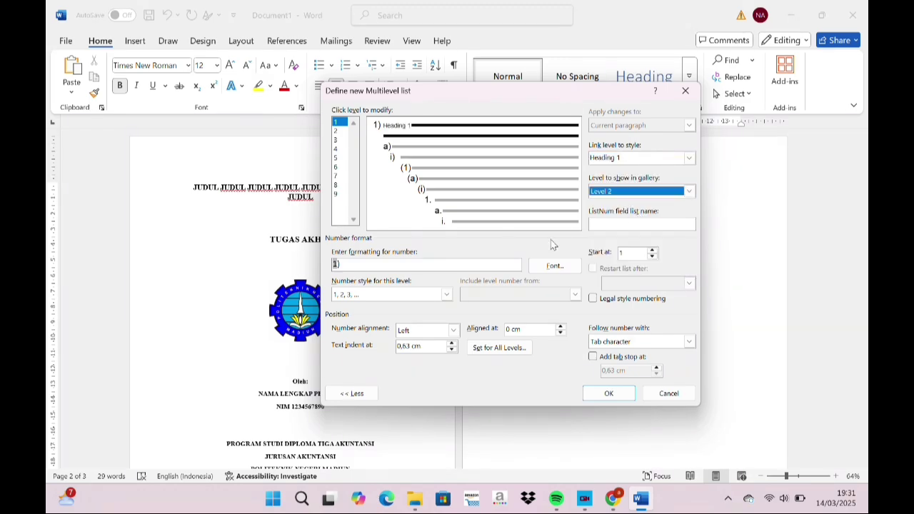
Step: Set the level 1 number format to "BAB" followed by a number in the I, II, III style
click(335, 264)
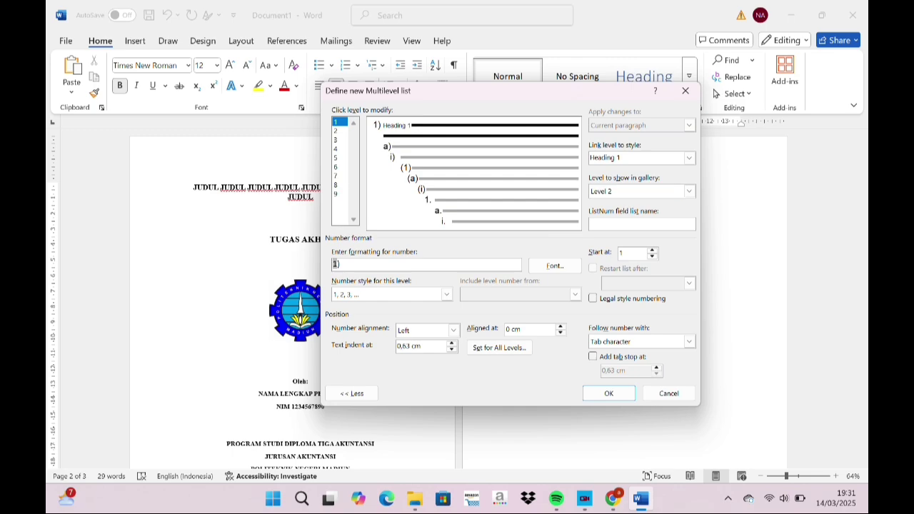
drag(350, 264, 333, 265)
key(BackSpace)
text(BAB)
key(BackSpace)
key(BackSpace)
key(BackSpace)
text(BAB)
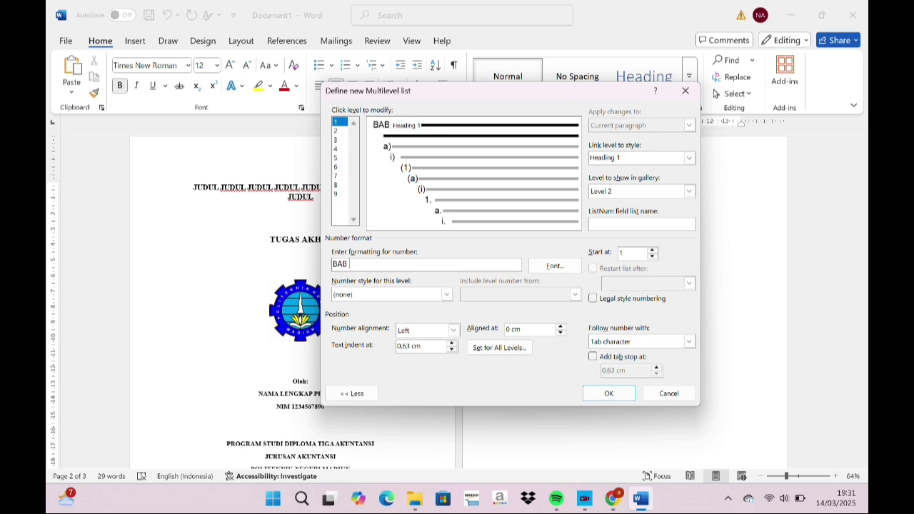
click(446, 294)
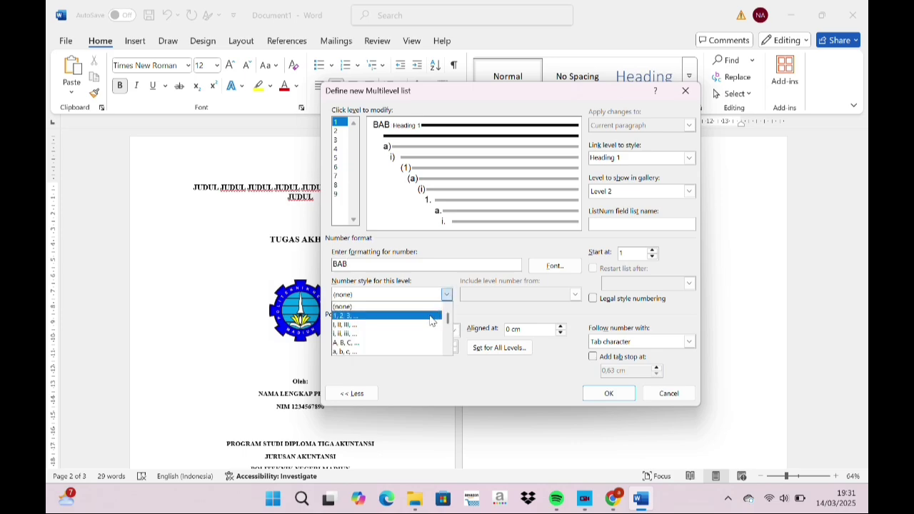
click(419, 325)
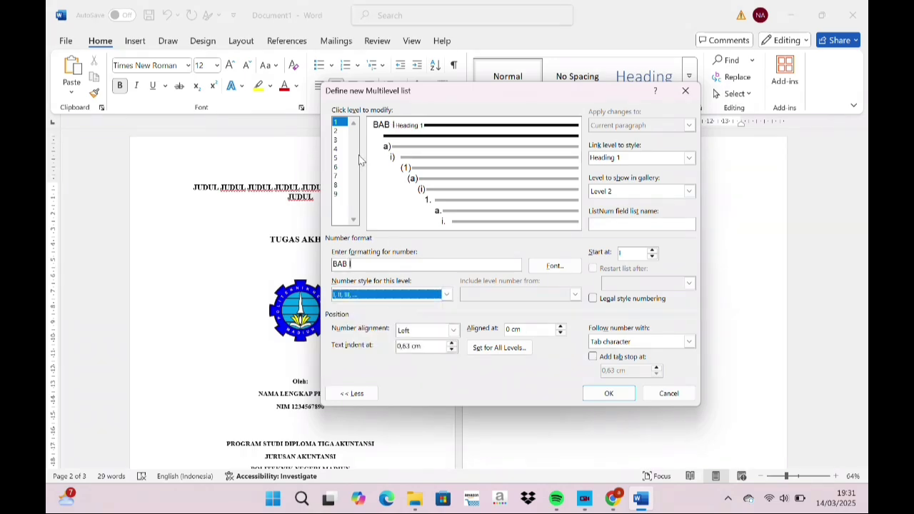
Step: Link level 2 of the list to the Heading 2 style, with Level 2 shown in the gallery
click(338, 131)
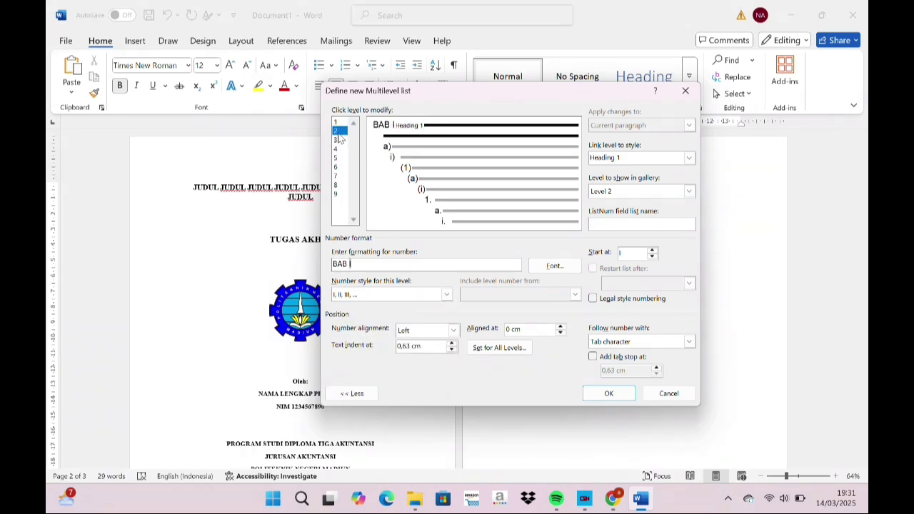
click(689, 157)
click(632, 207)
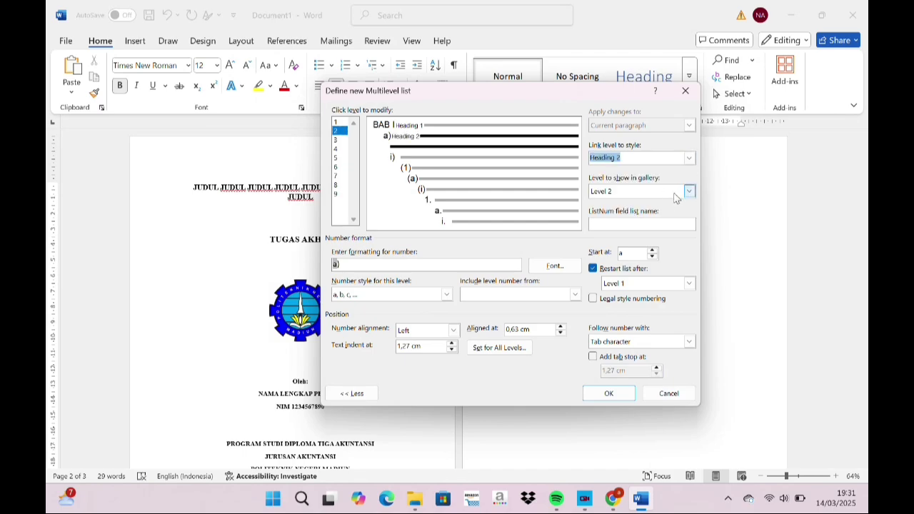
click(691, 191)
click(660, 205)
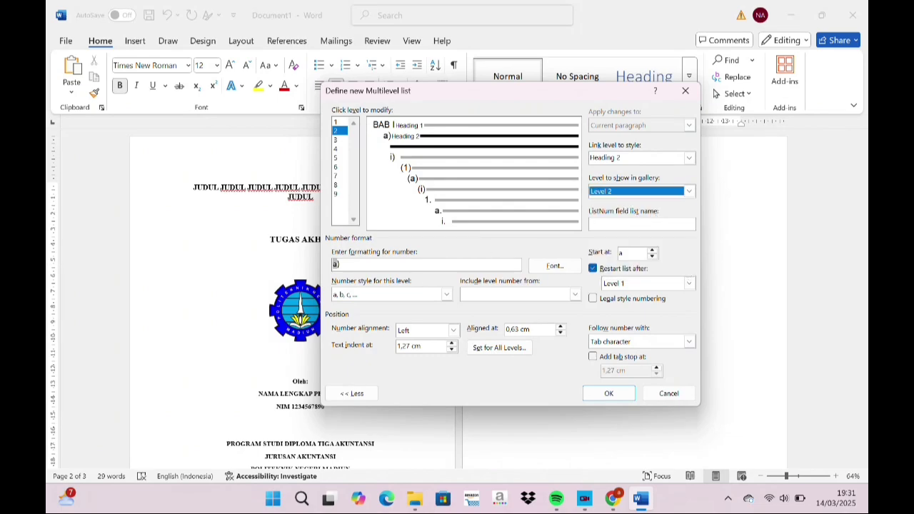
Step: Replace the level 2 number format with the included Level 1 number followed by a number in the 1, 2, 3 style
click(345, 265)
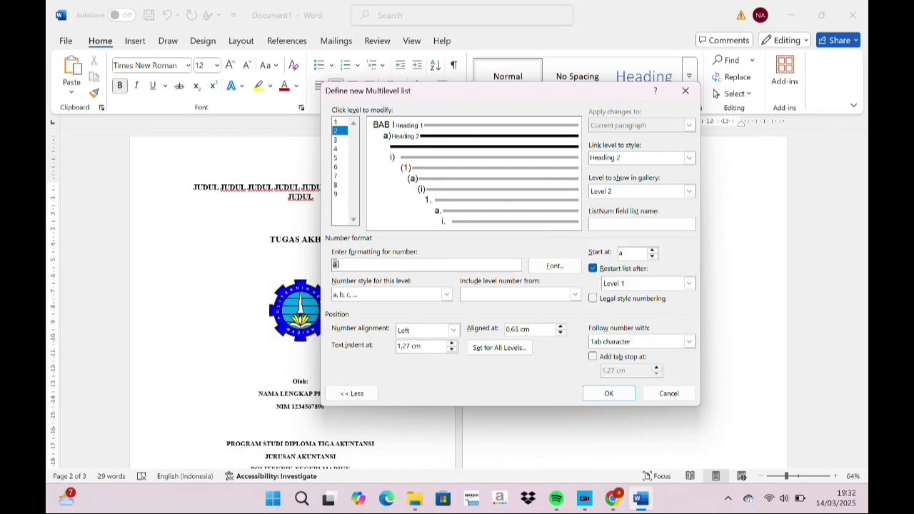
key(BackSpace)
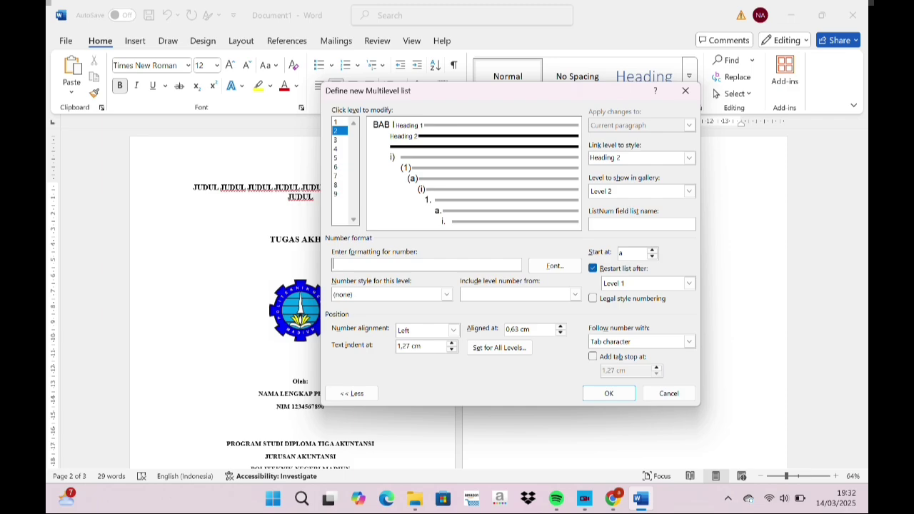
click(575, 294)
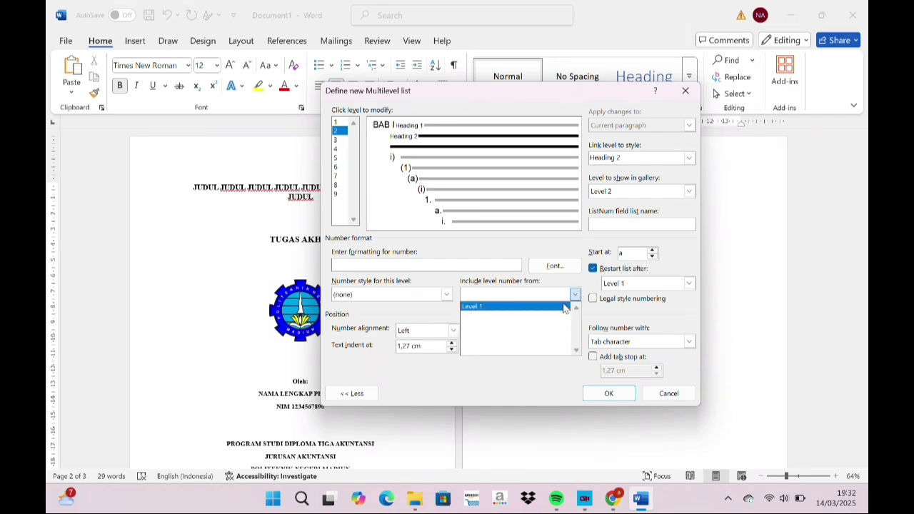
click(567, 307)
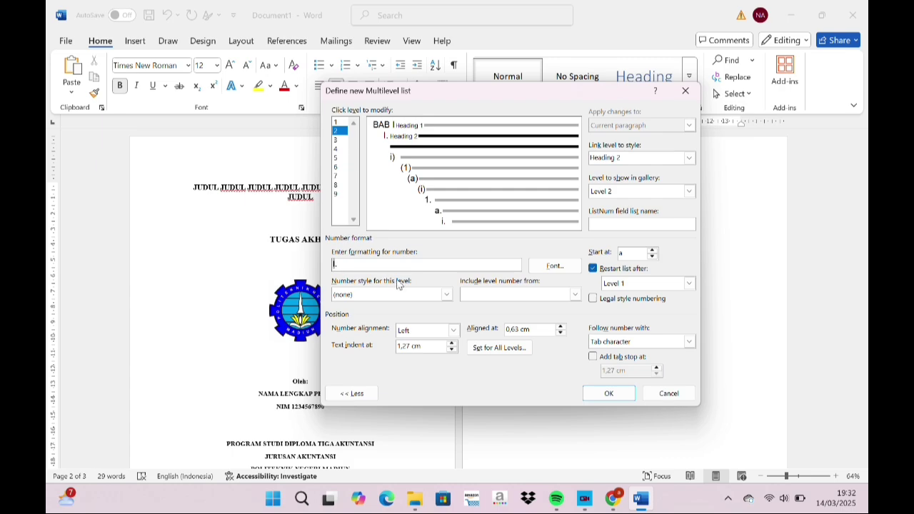
click(446, 295)
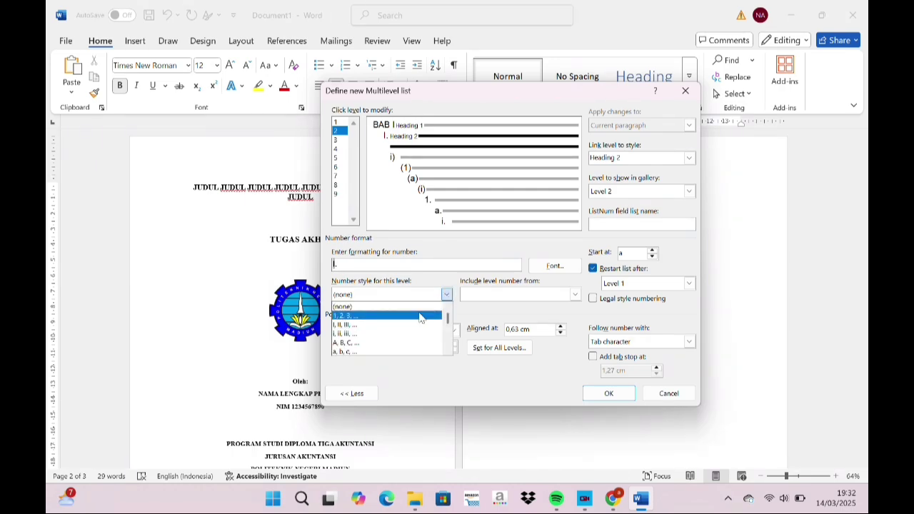
click(421, 315)
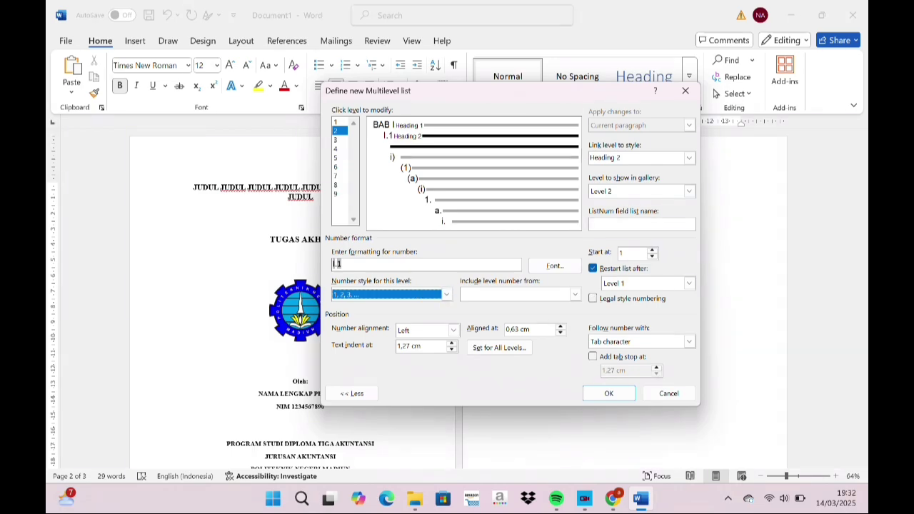
Step: Add a period to the end of the level 2 number format and turn on legal style numbering
click(348, 265)
text(.)
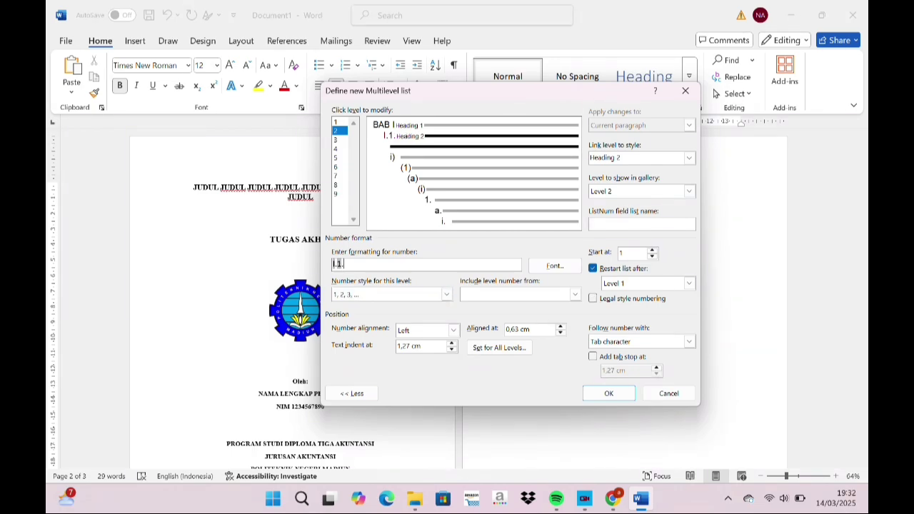
click(592, 299)
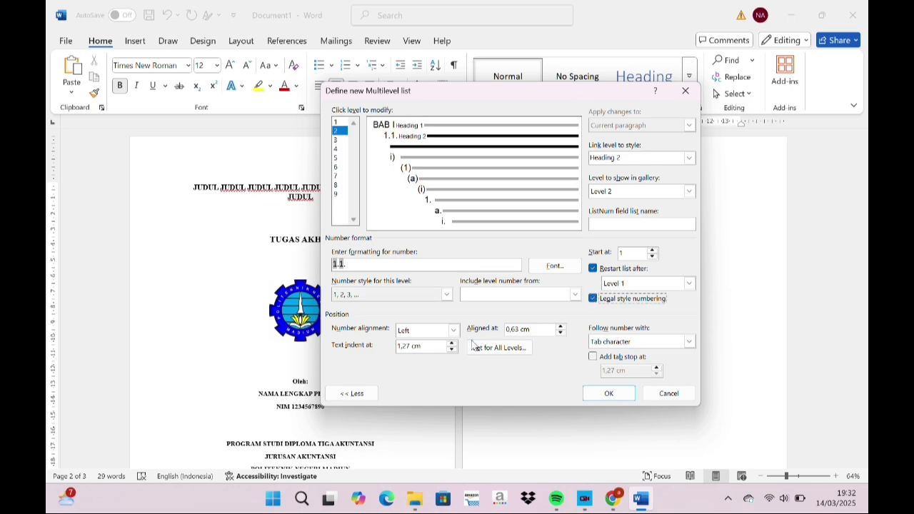
Step: Link level 3 of the list to the Heading 3 style, with Level 3 shown in the gallery
click(340, 139)
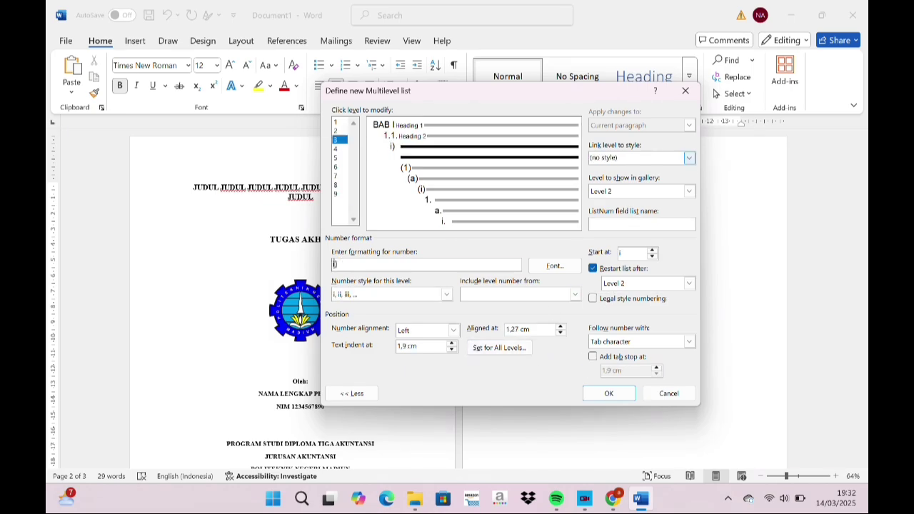
click(689, 157)
click(656, 210)
click(689, 192)
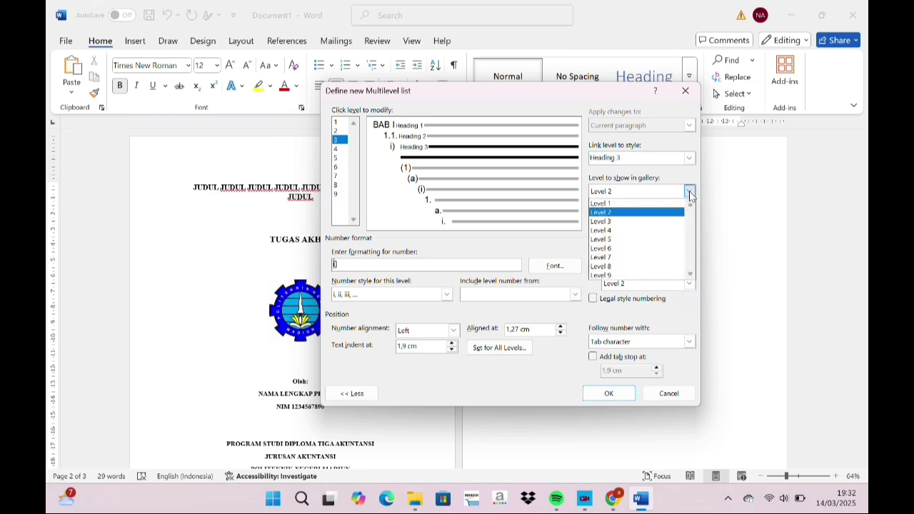
click(592, 221)
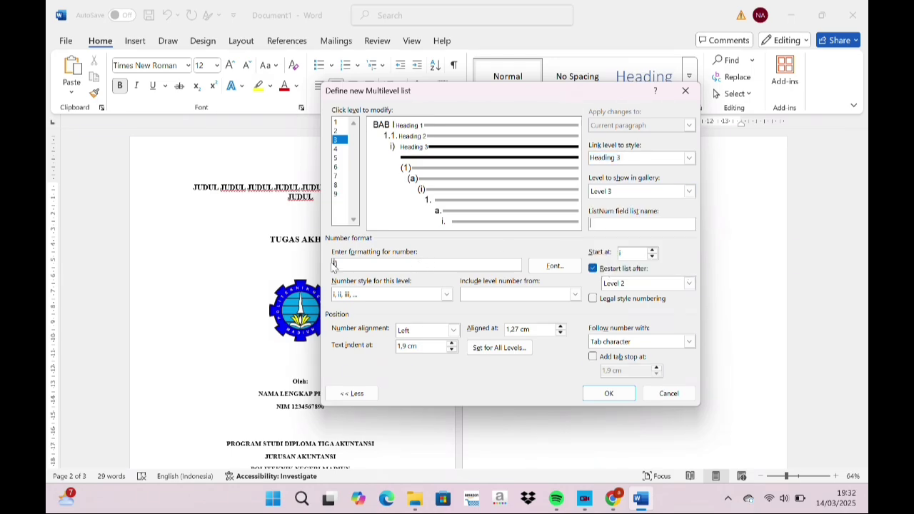
Step: Replace the level 3 number format with the included Level 1 and Level 2 numbers, separated by periods, followed by a 1, 2, 3 style number
drag(344, 264, 333, 263)
key(BackSpace)
click(575, 294)
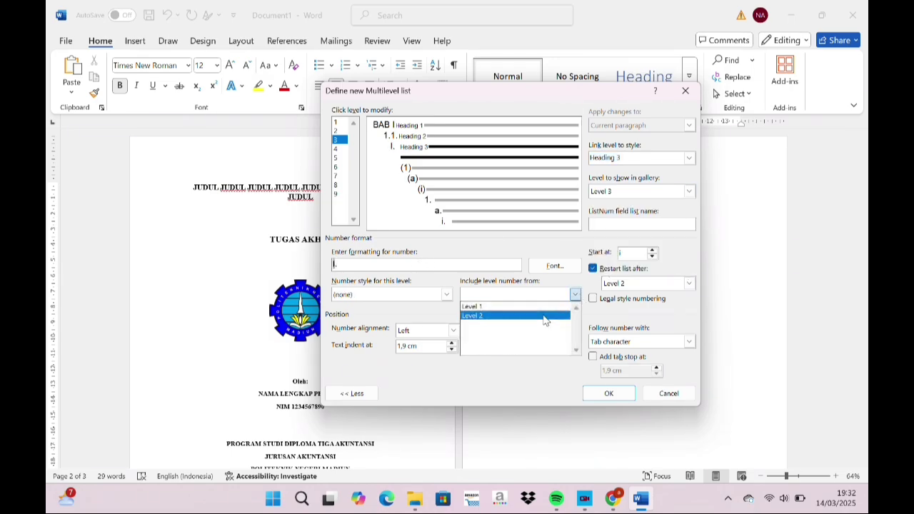
click(545, 317)
text(.)
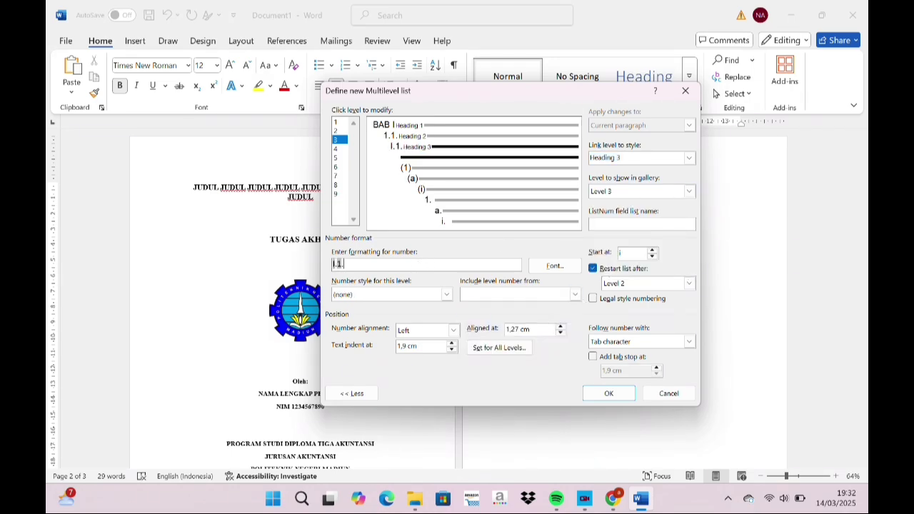
click(447, 295)
click(415, 317)
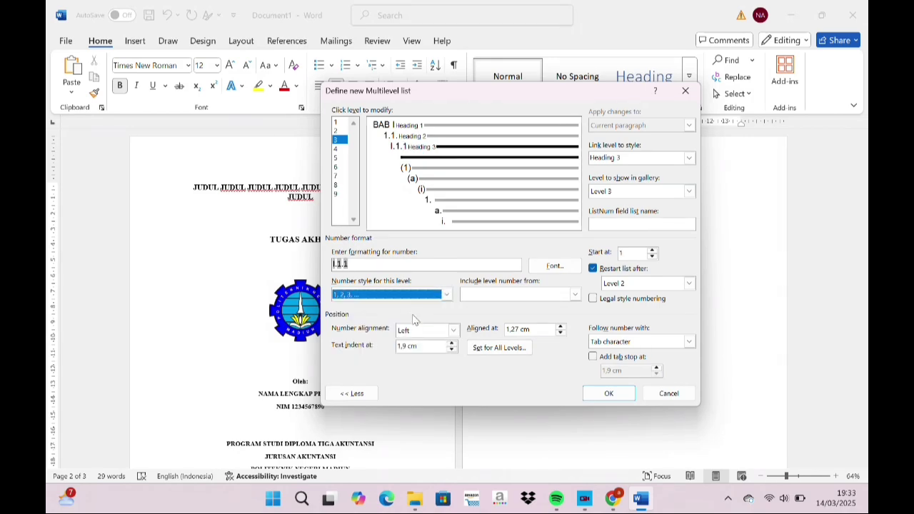
Step: End the level 3 number format with a period, turn on legal style numbering, and apply the multilevel list
click(350, 263)
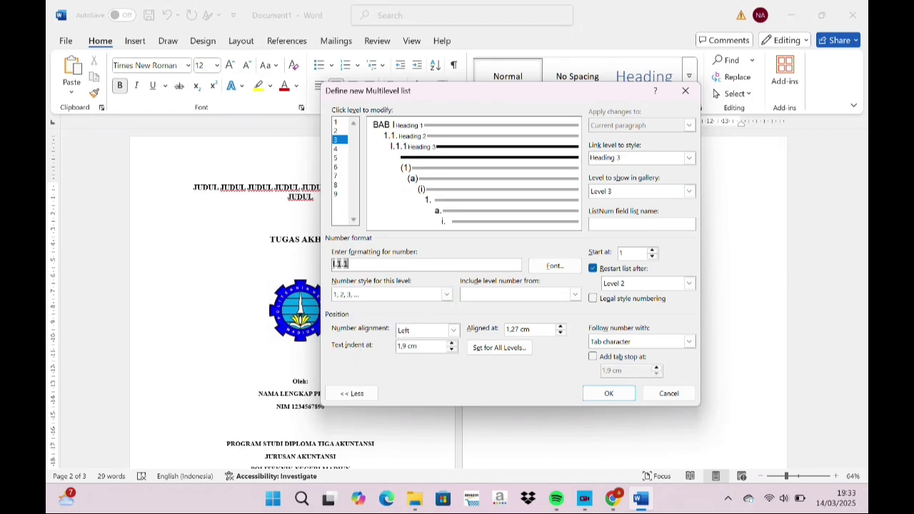
text(.)
click(592, 298)
click(606, 394)
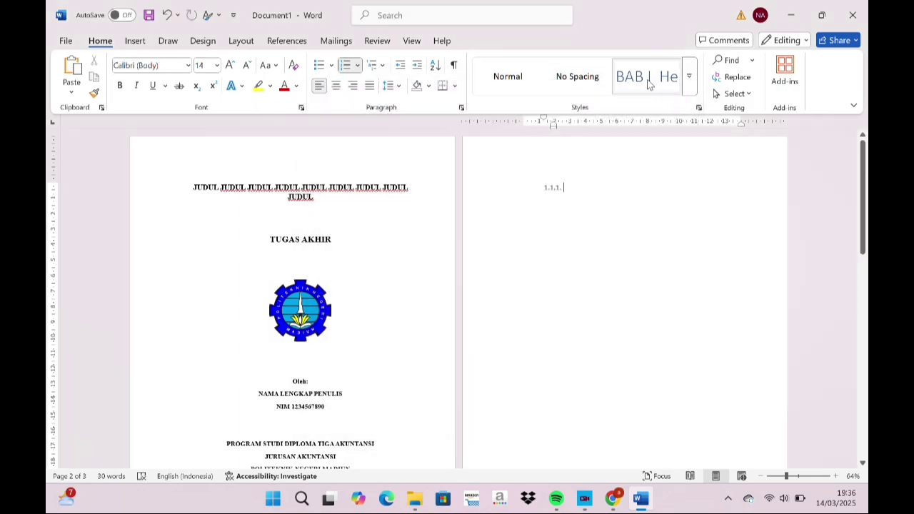
Step: Apply the Heading 1 style to the line on the second page and rename that style JUDUL BAB
click(648, 84)
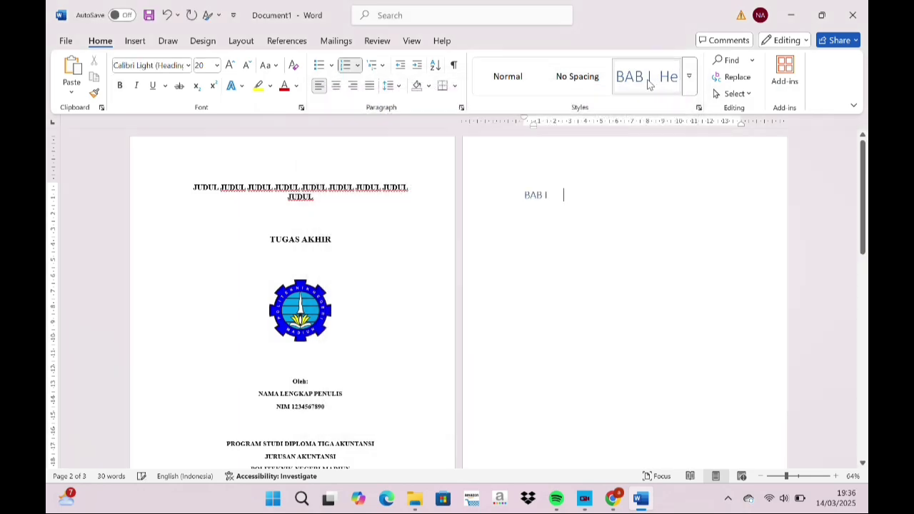
right_click(649, 82)
click(684, 108)
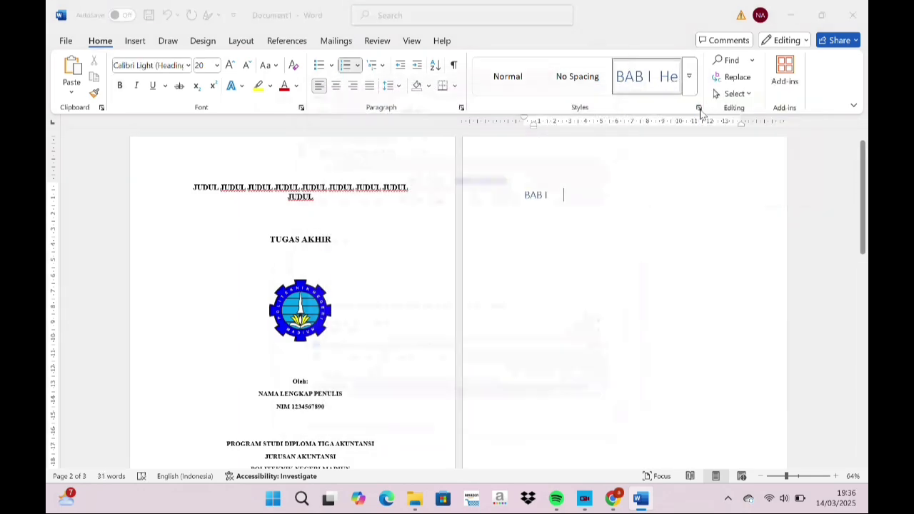
key(BackSpace)
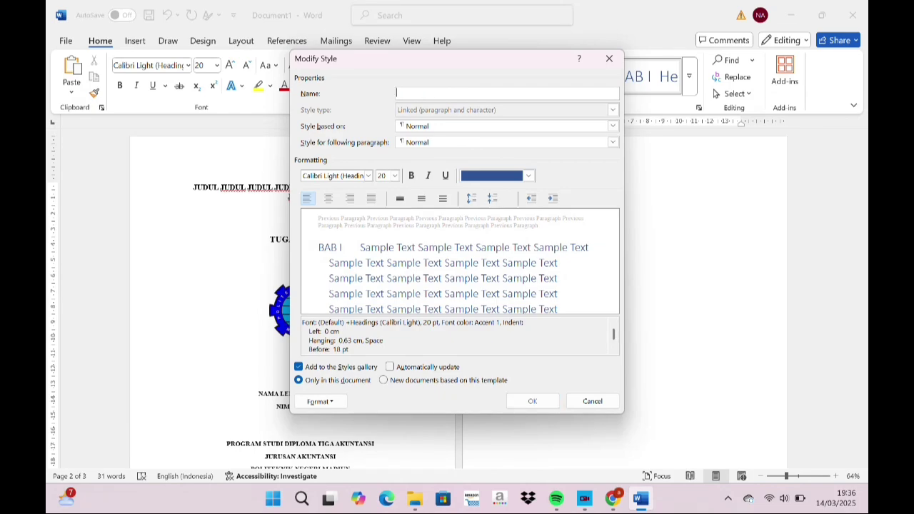
text(JUDUL BAB)
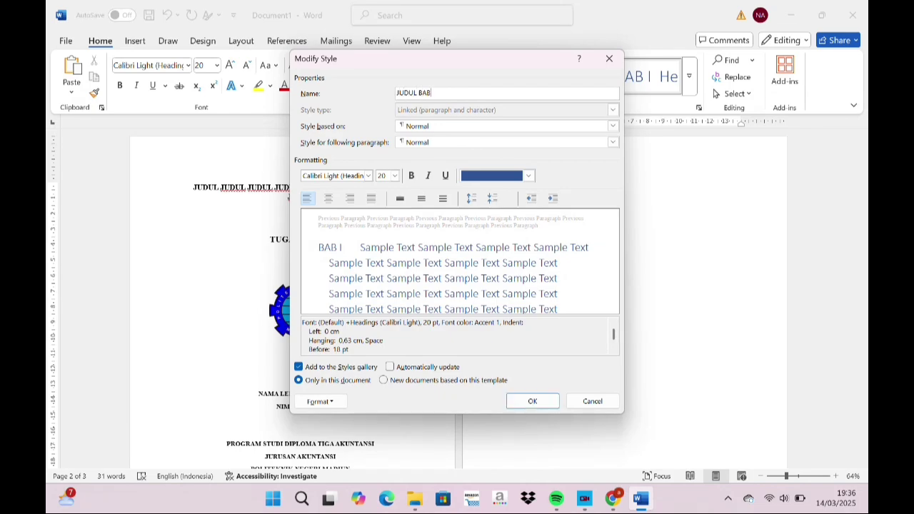
Step: Format the JUDUL BAB style as Times New Roman, 14 pt, bold, with automatic font color and centered alignment
click(371, 173)
click(357, 220)
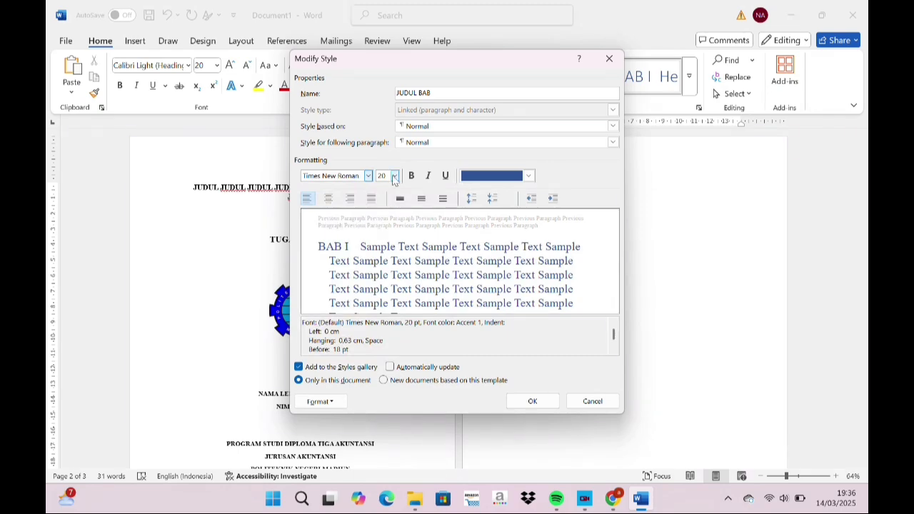
click(394, 176)
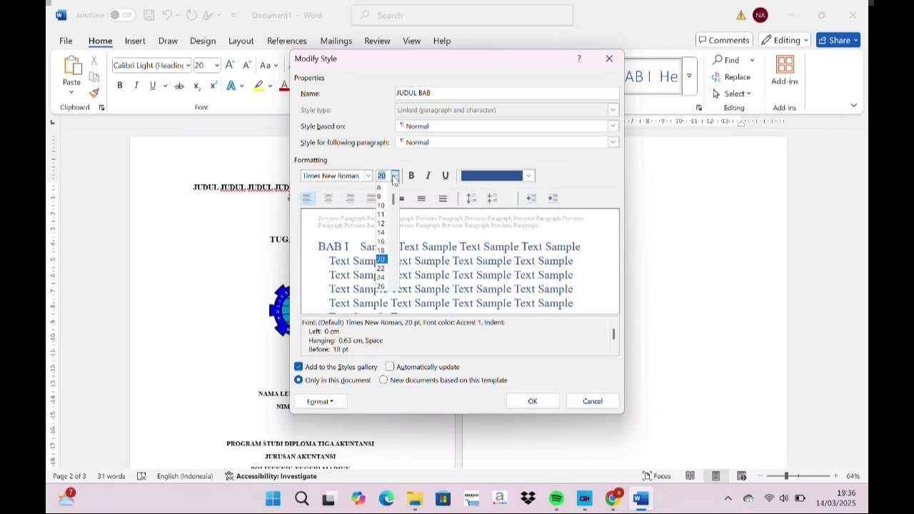
click(384, 233)
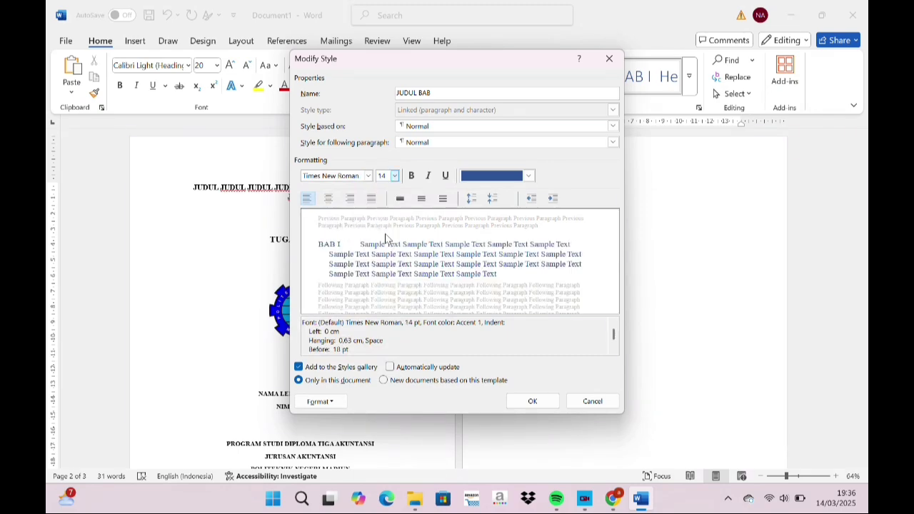
click(412, 178)
click(529, 176)
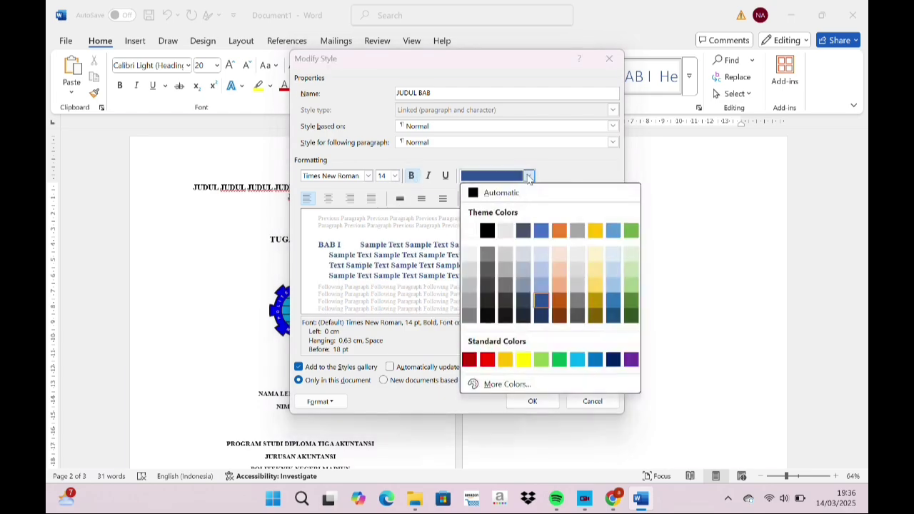
click(500, 193)
click(328, 199)
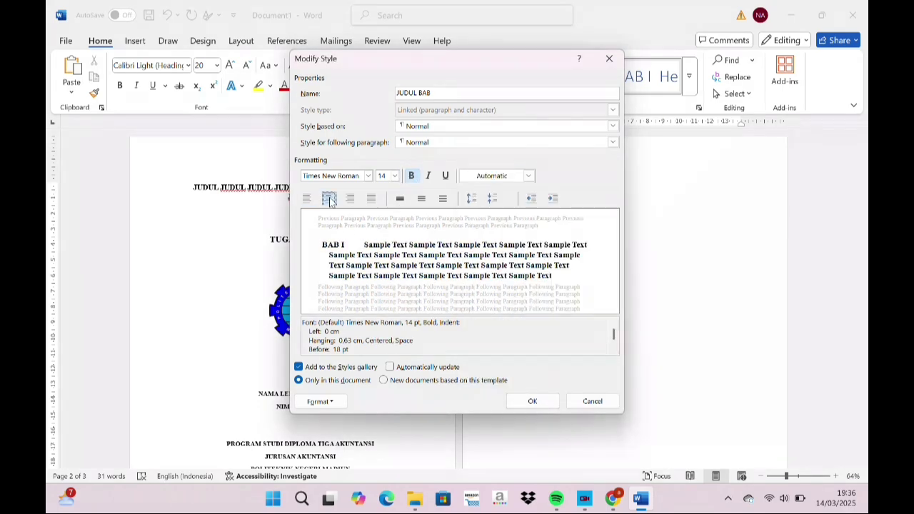
Step: Set the special indentation of the JUDUL BAB style to none in its paragraph settings
click(320, 401)
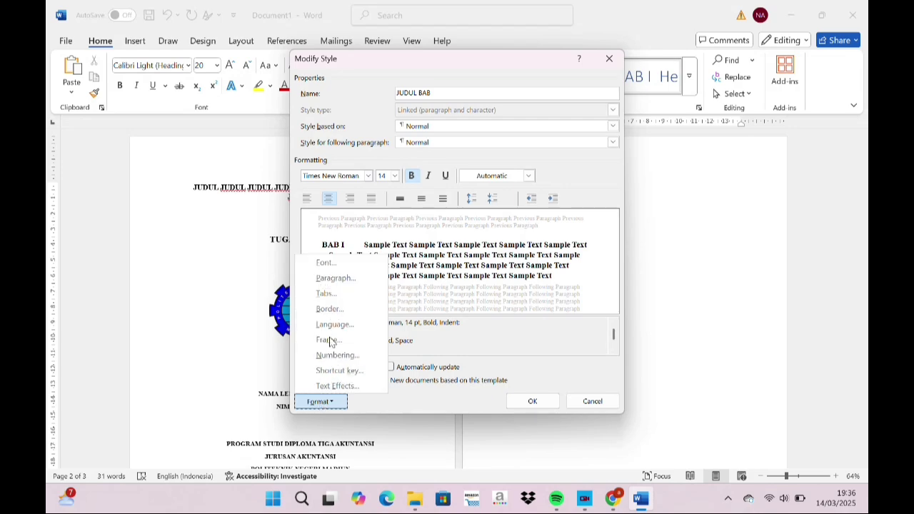
click(340, 278)
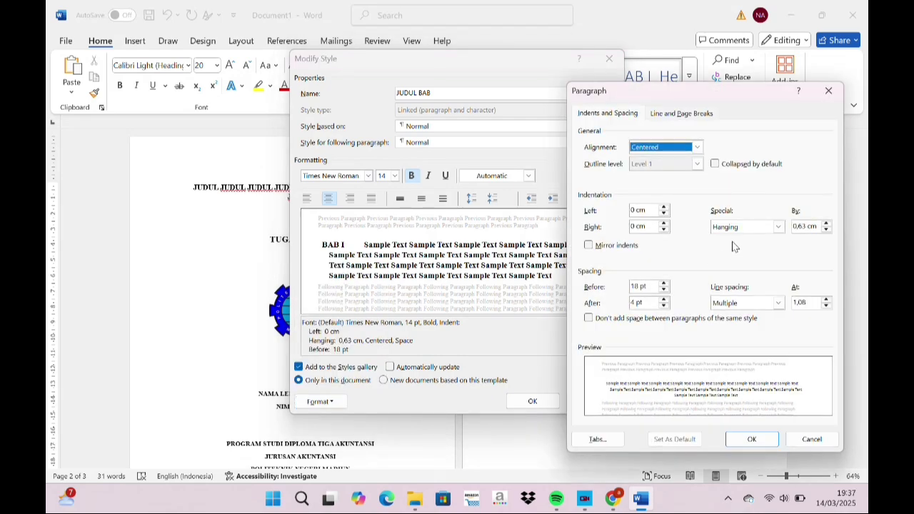
click(763, 228)
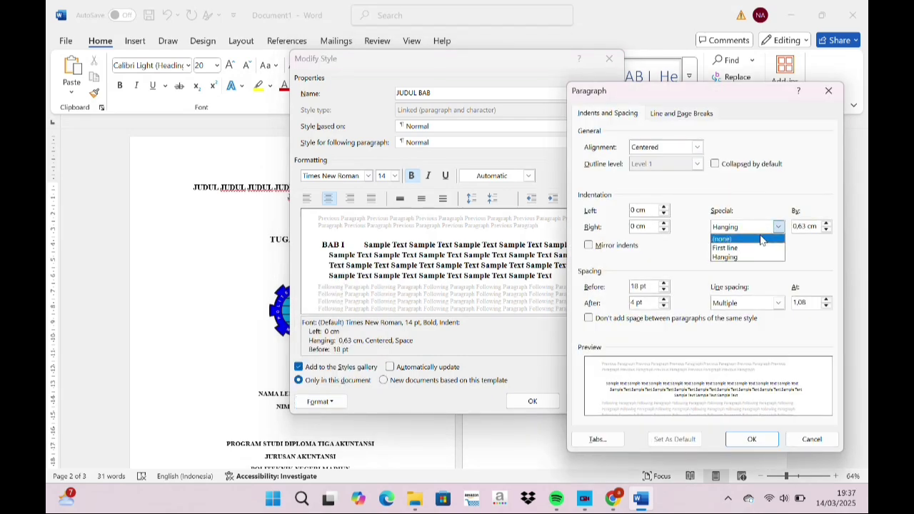
click(761, 239)
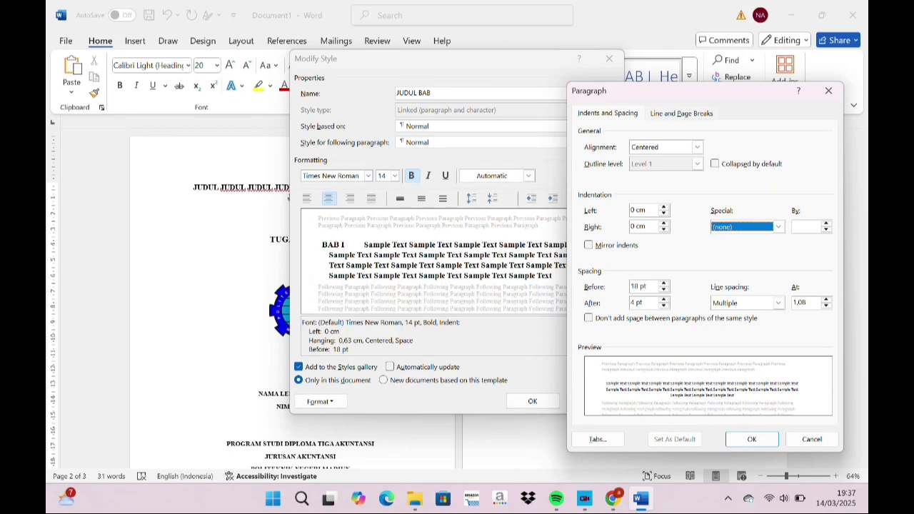
Step: Set the JUDUL BAB style's spacing to 0 before, 12 pt after and double line spacing, and save the style
drag(647, 286, 638, 286)
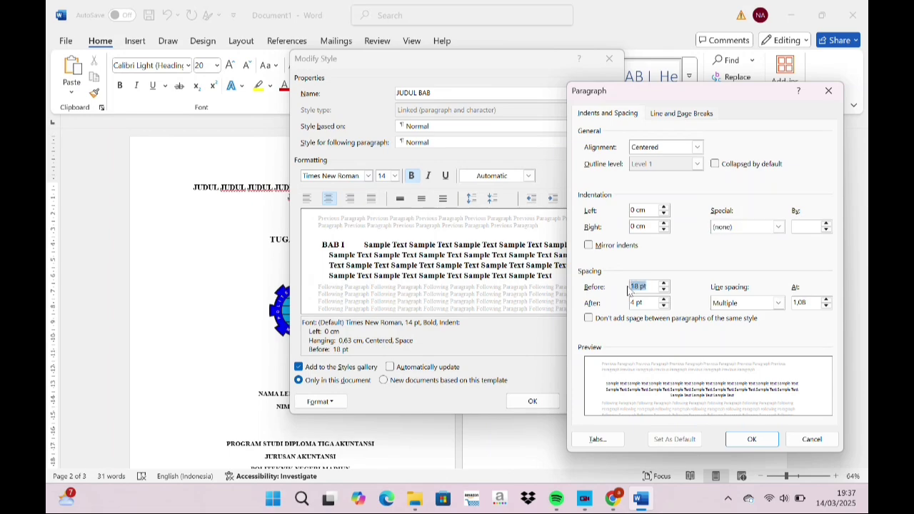
text(0)
key(Tab)
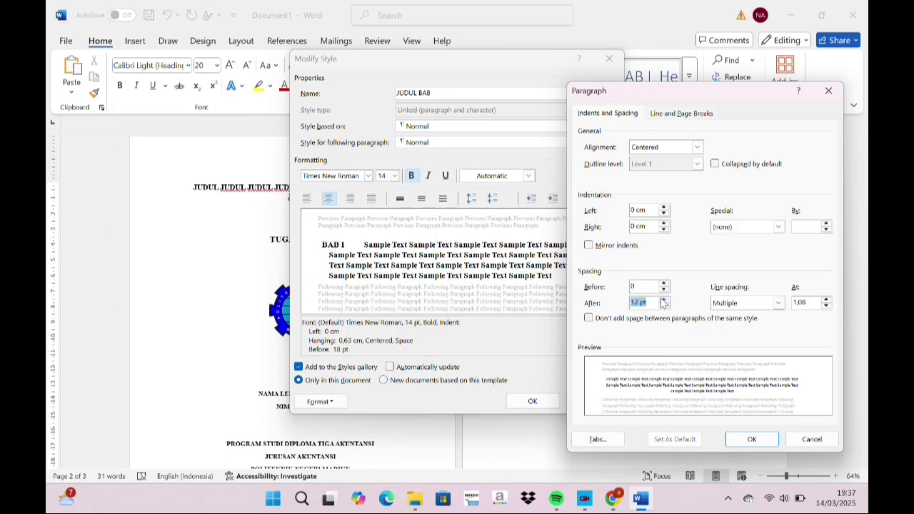
click(777, 304)
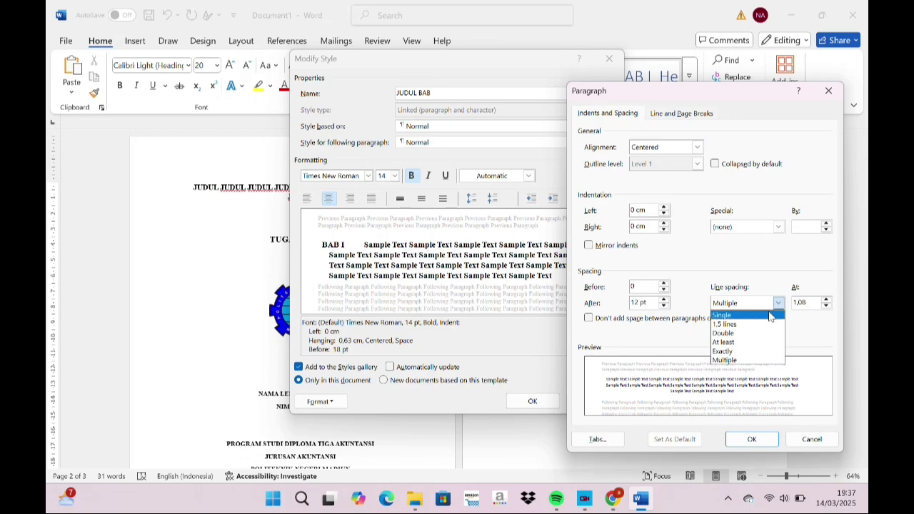
click(744, 333)
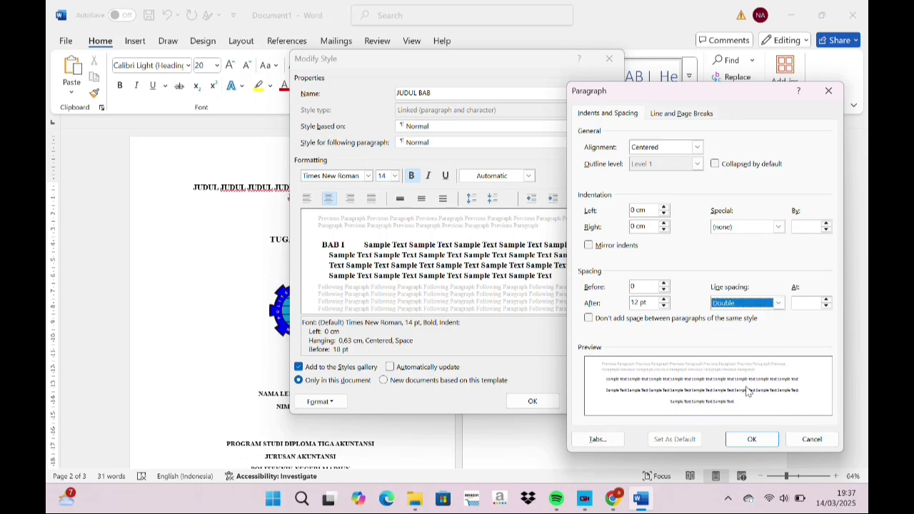
click(752, 437)
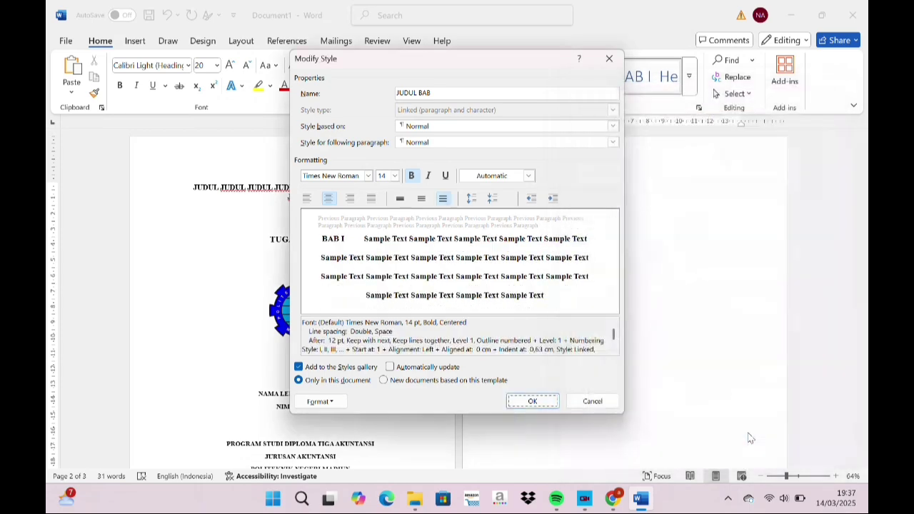
click(548, 402)
Step: Open the Heading 2 style for modification and rename it SUB BAB
click(689, 76)
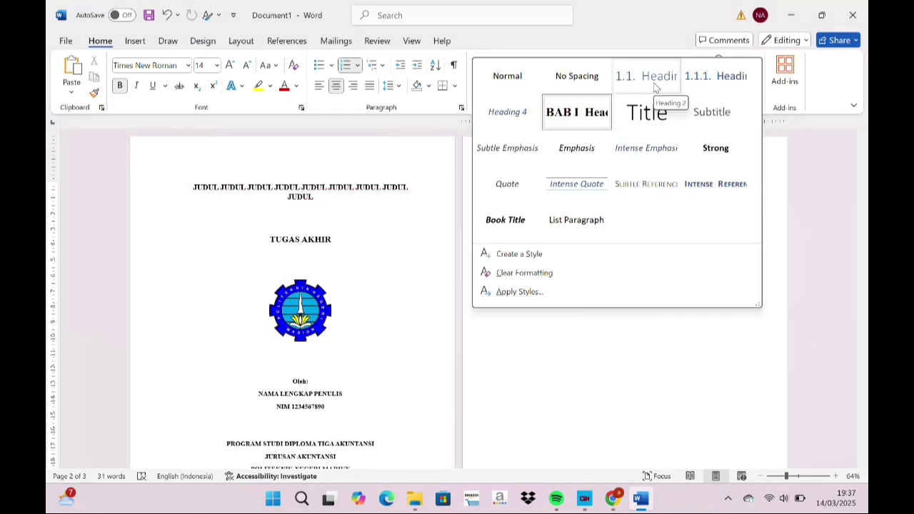
right_click(654, 85)
click(686, 108)
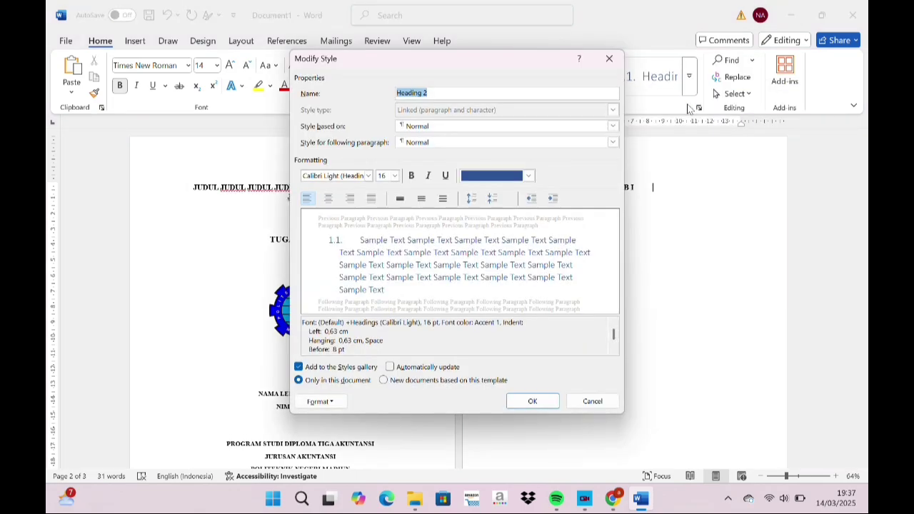
key(BackSpace)
text(SUB BAB)
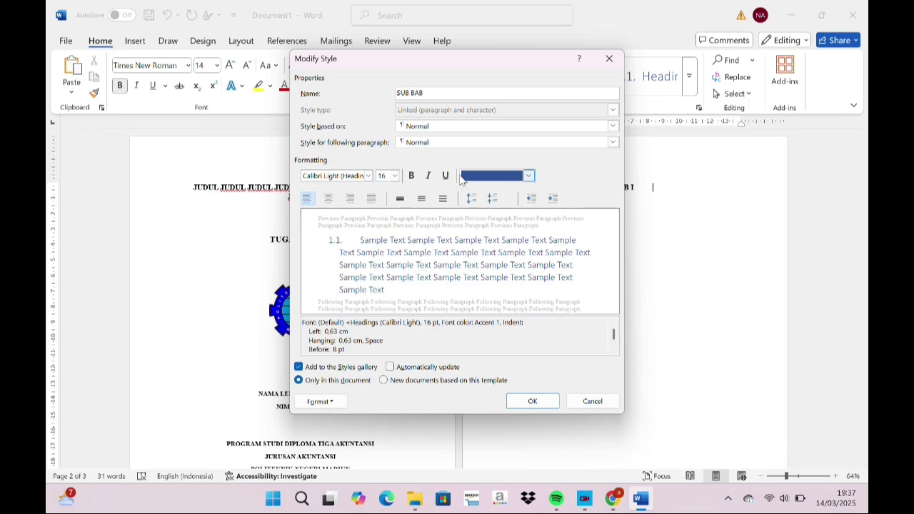
Step: Format the SUB BAB style as Times New Roman, 12 pt, bold, with automatic font color
click(368, 176)
click(363, 220)
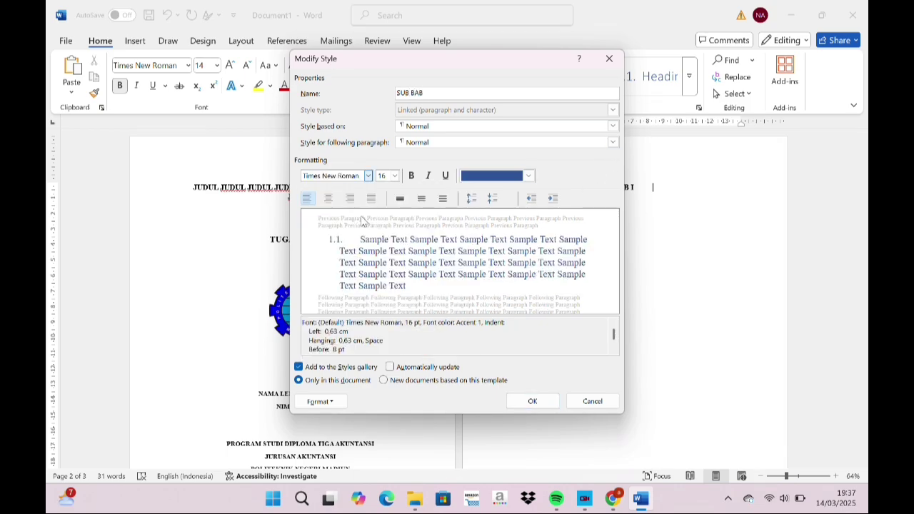
click(395, 177)
click(383, 223)
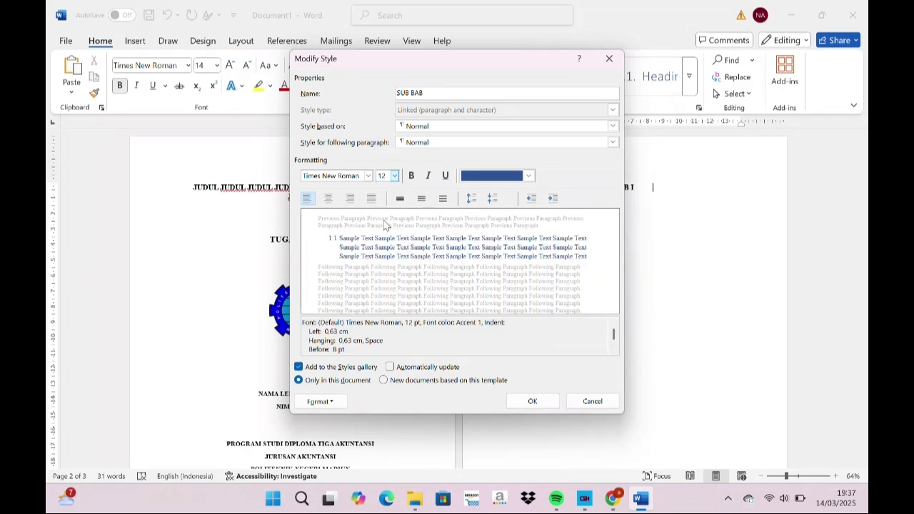
click(412, 177)
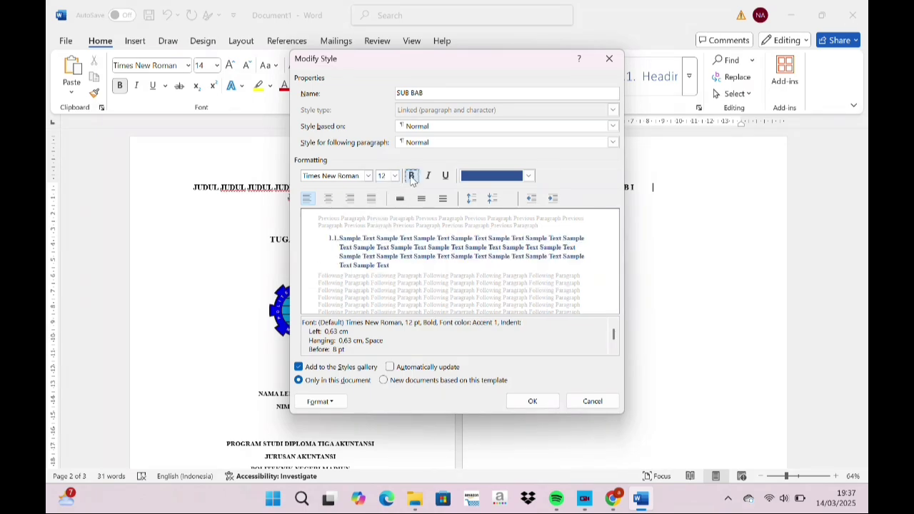
click(528, 175)
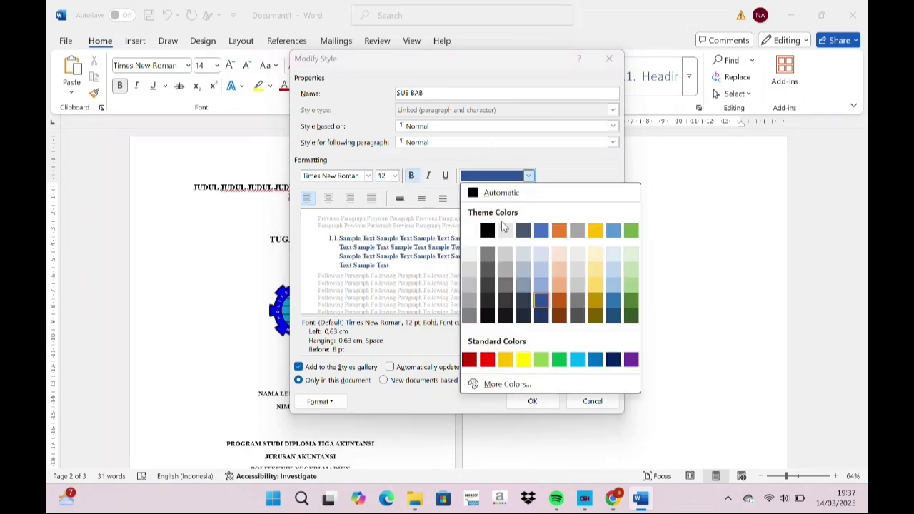
click(512, 193)
Step: Set the SUB BAB style's left indentation to 0 cm and its special indentation to none in the paragraph settings
click(320, 402)
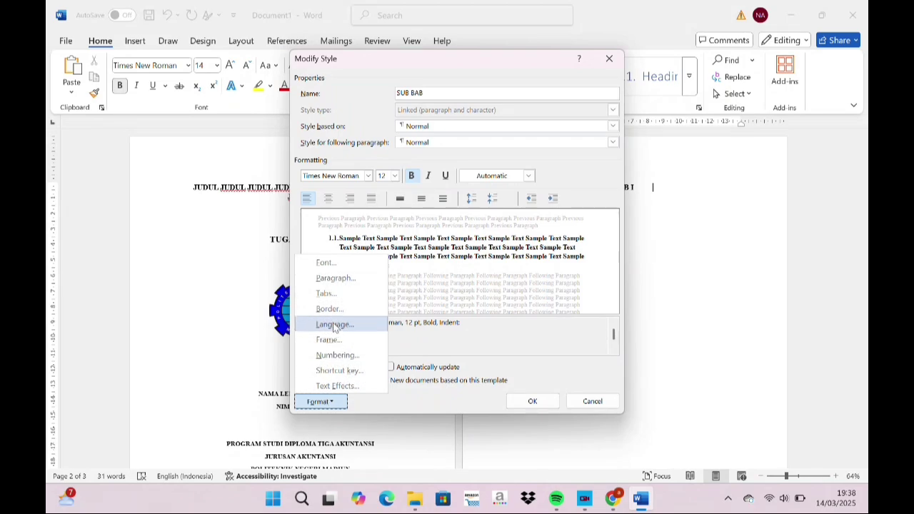
click(336, 278)
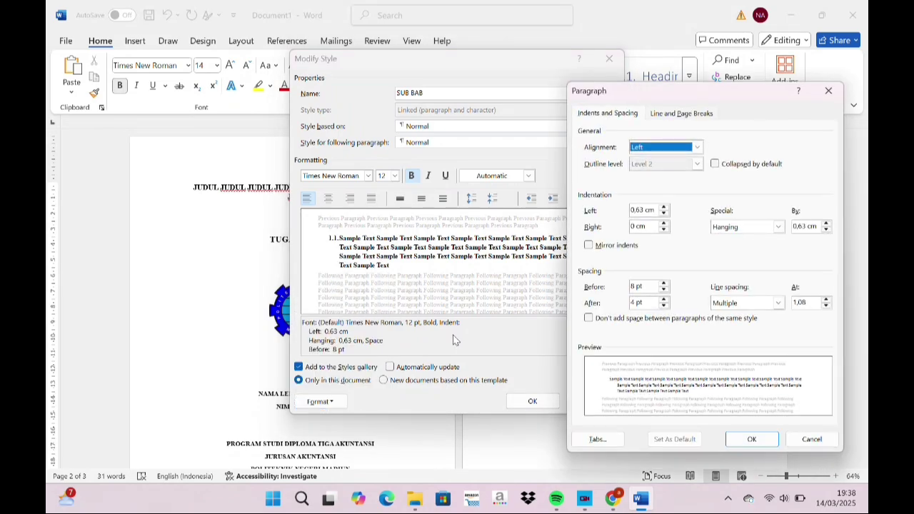
click(642, 210)
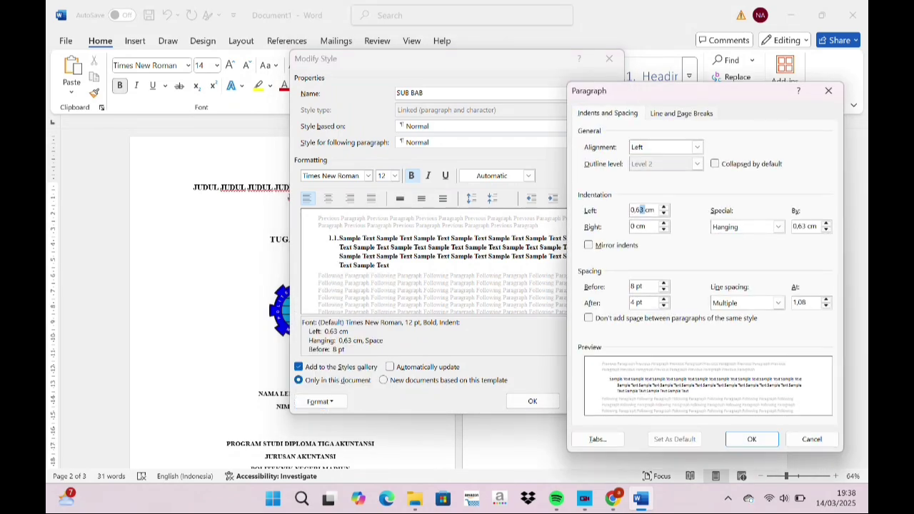
text(0)
click(777, 227)
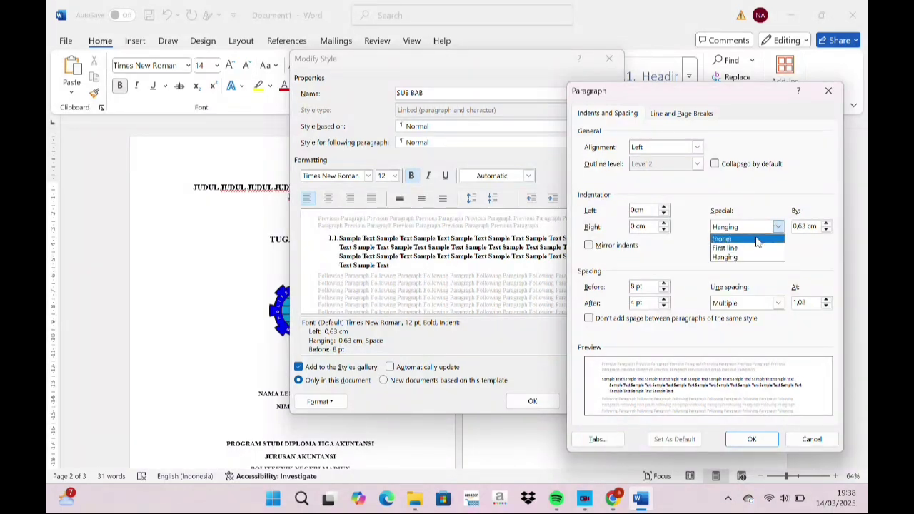
click(758, 239)
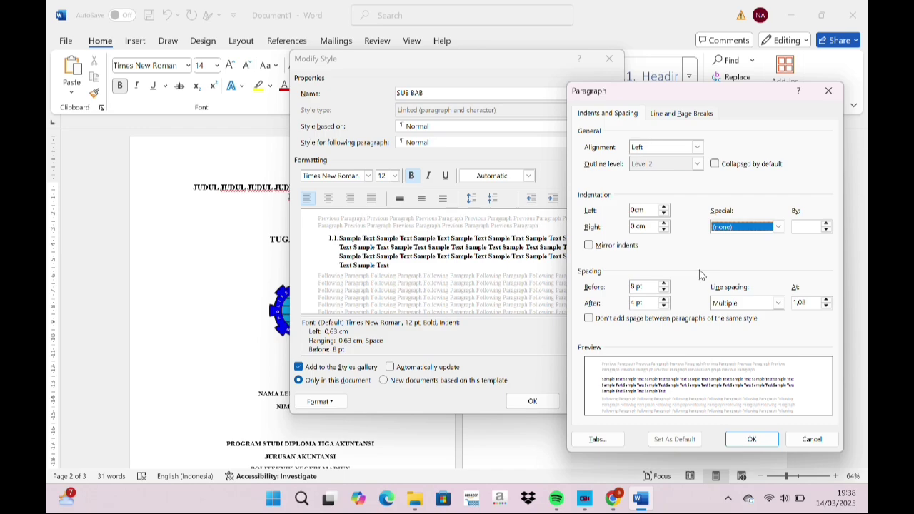
Step: Set the SUB BAB style's spacing to 0 before, 6 pt after and double line spacing, and save the style
drag(646, 287, 629, 292)
key(BackSpace)
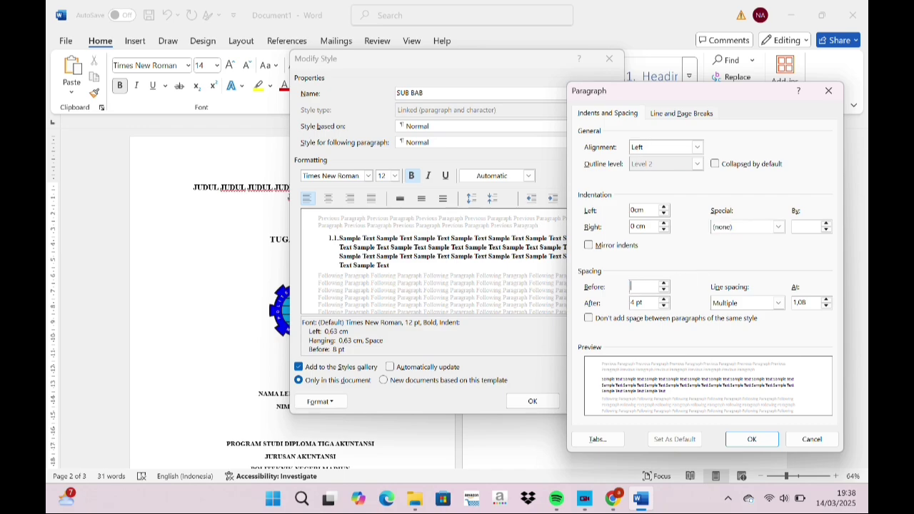
click(664, 300)
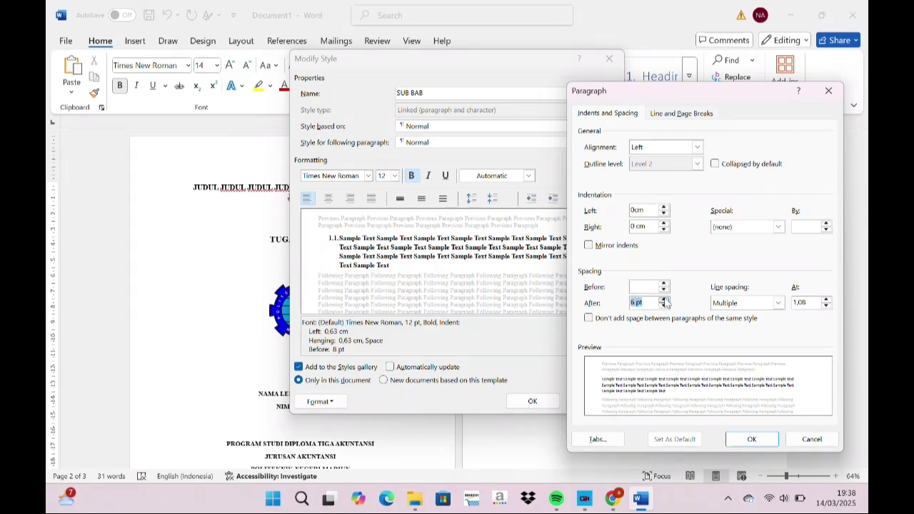
text(0)
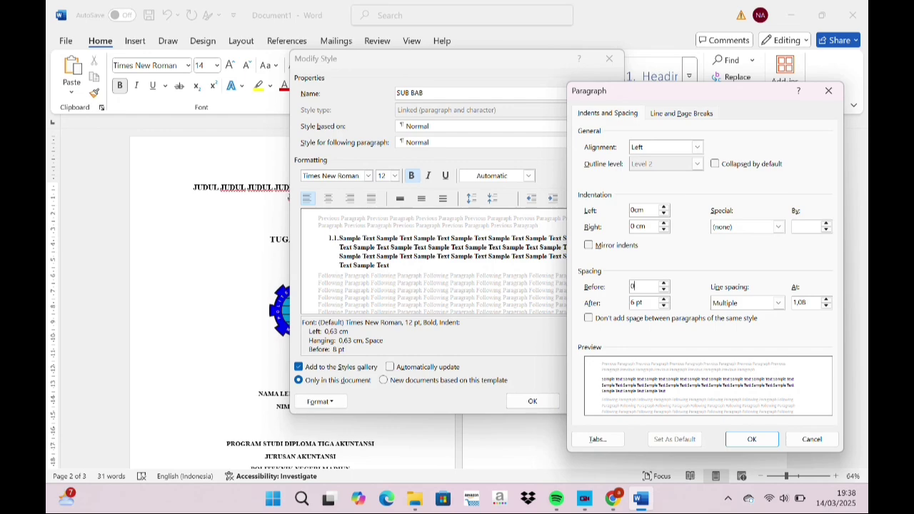
click(779, 303)
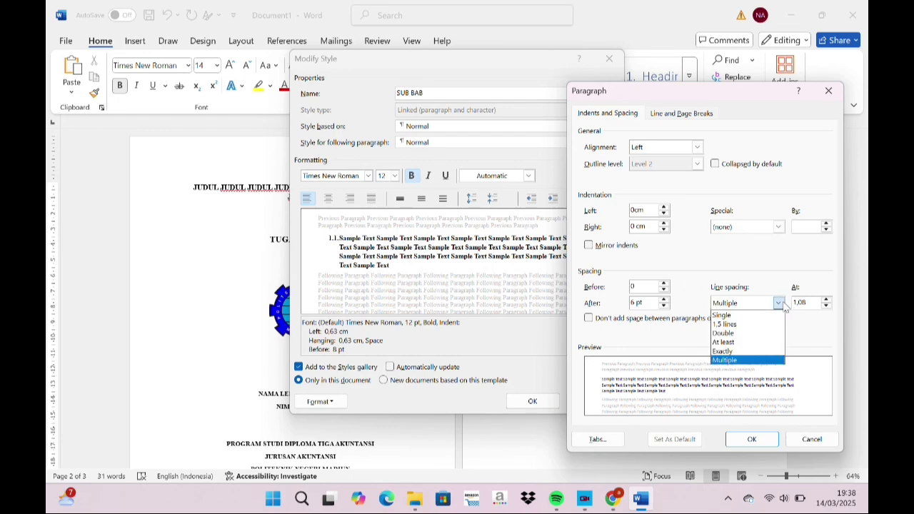
click(751, 337)
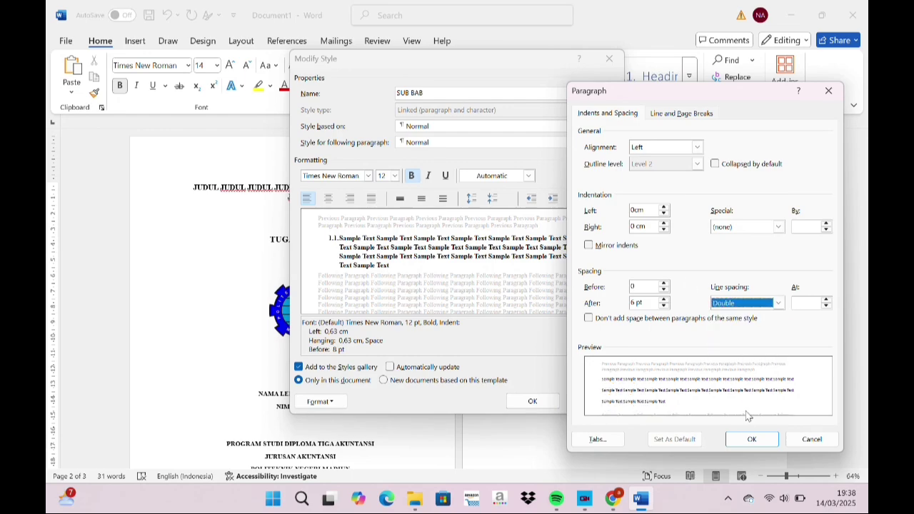
click(751, 439)
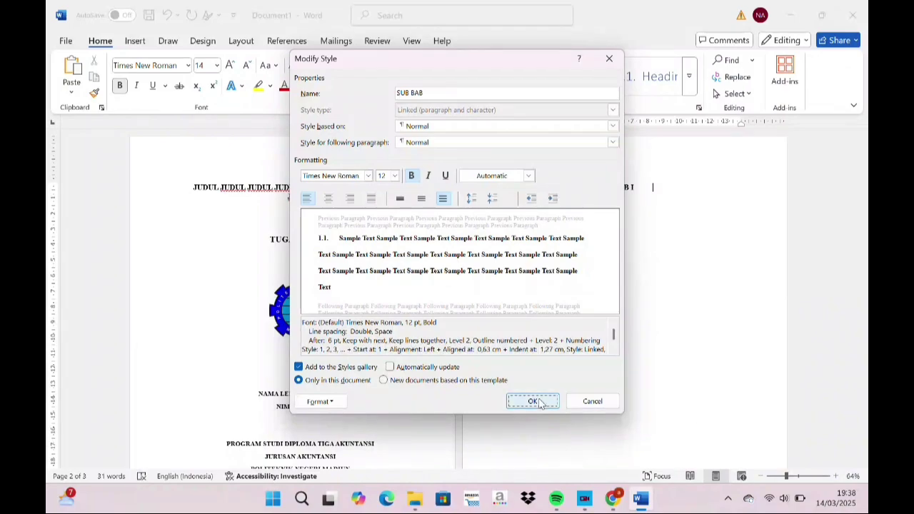
click(539, 404)
Step: Apply the Heading 3 style, open it for modification and rename it ANAK SUB BAB
click(692, 88)
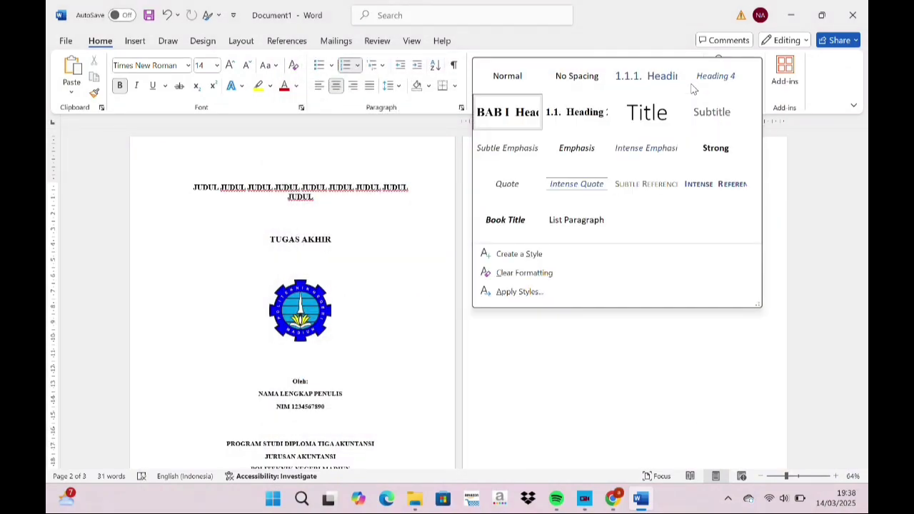
click(649, 78)
right_click(656, 76)
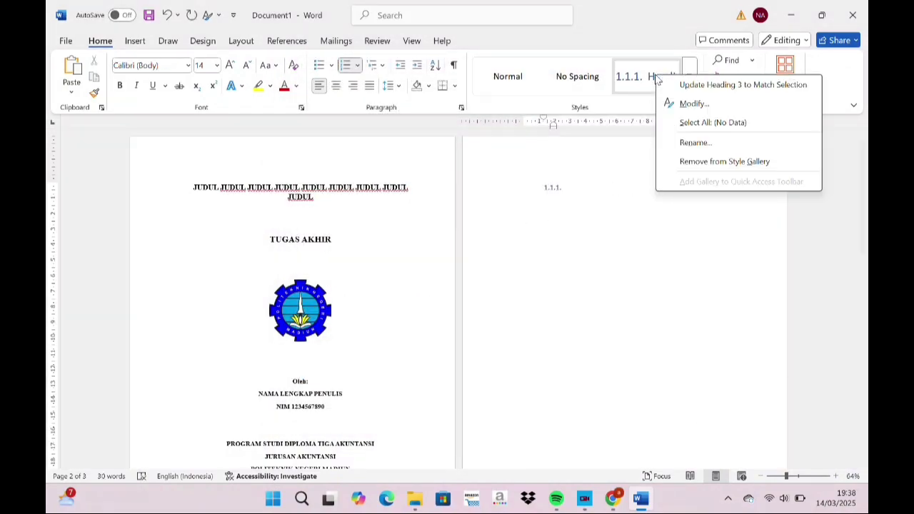
click(691, 104)
text(ANAK SUB BAB)
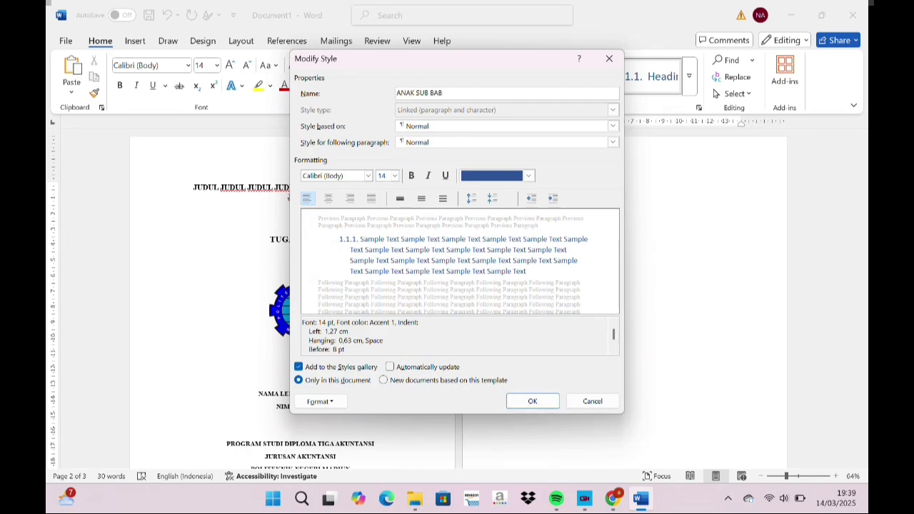
Step: Format the ANAK SUB BAB style as Times New Roman, 12 pt, bold, with automatic font color
click(369, 177)
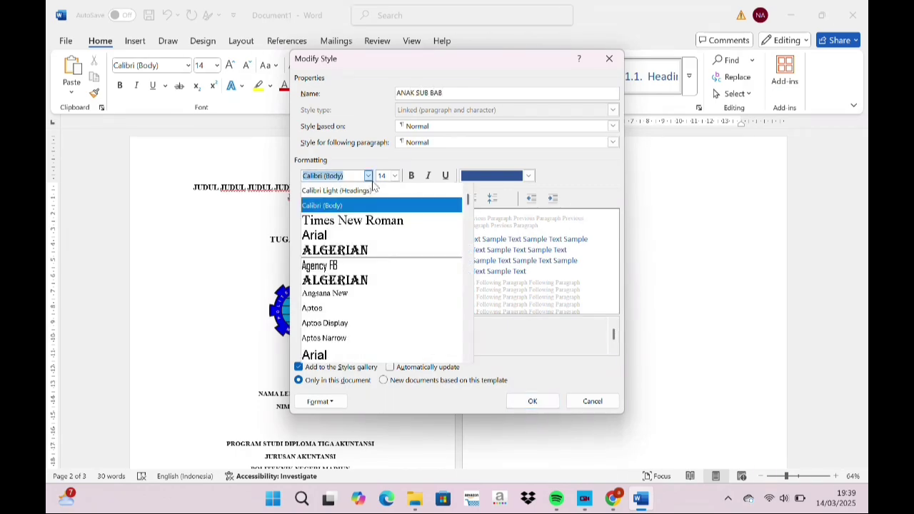
click(365, 218)
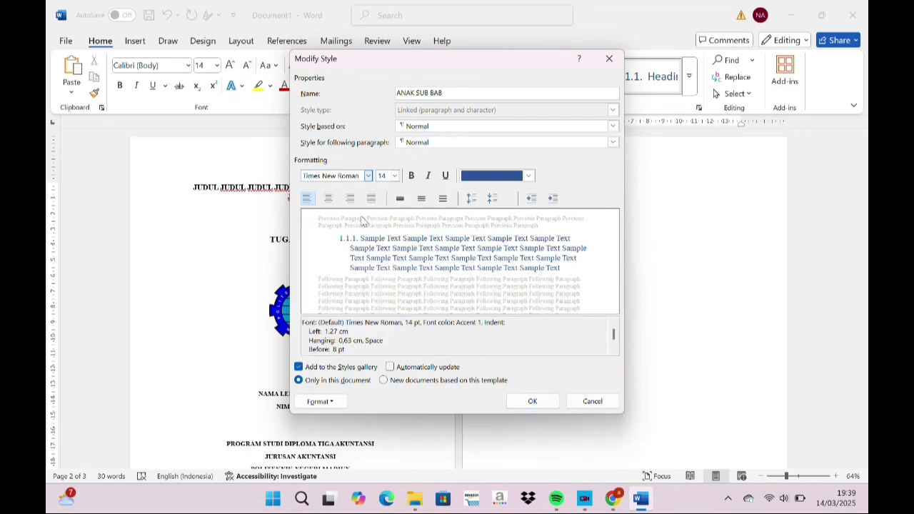
click(393, 176)
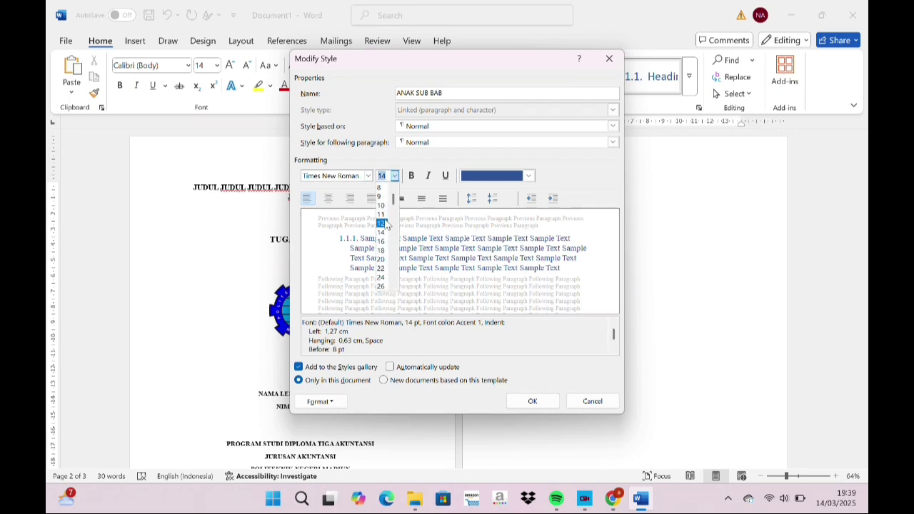
click(385, 223)
click(411, 176)
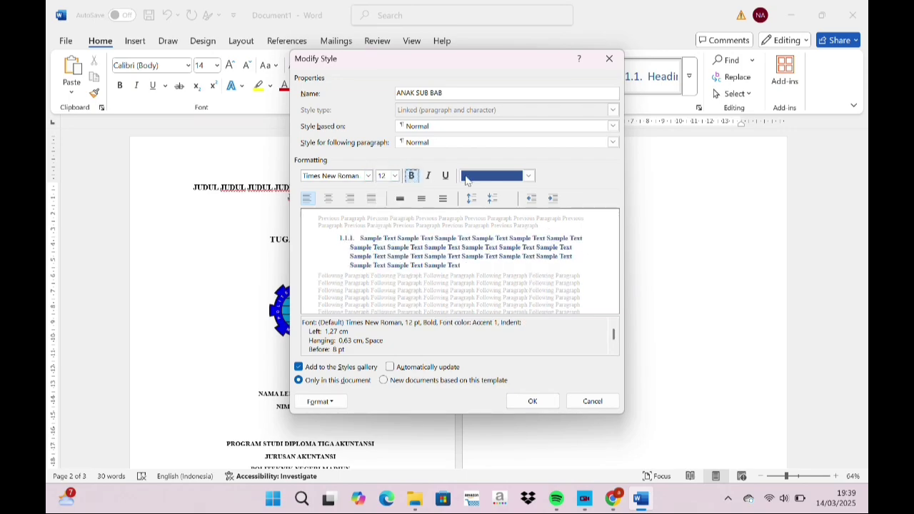
click(528, 177)
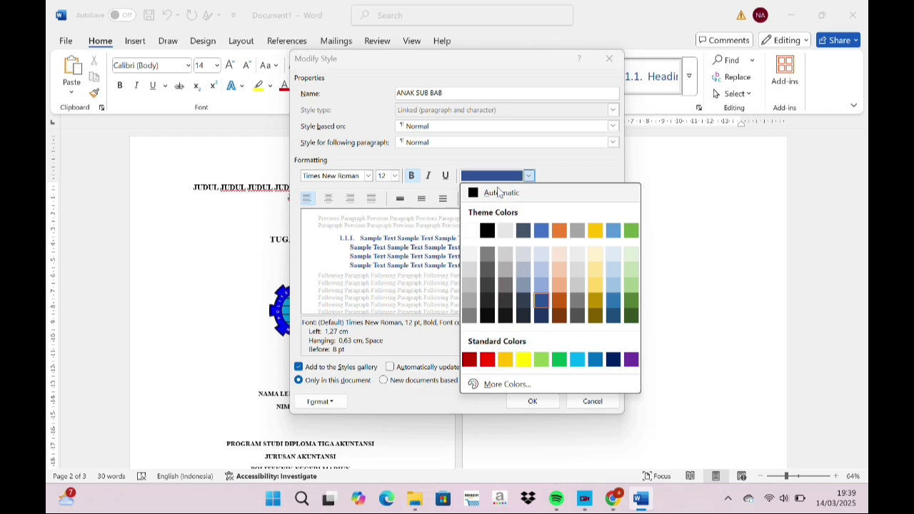
click(498, 193)
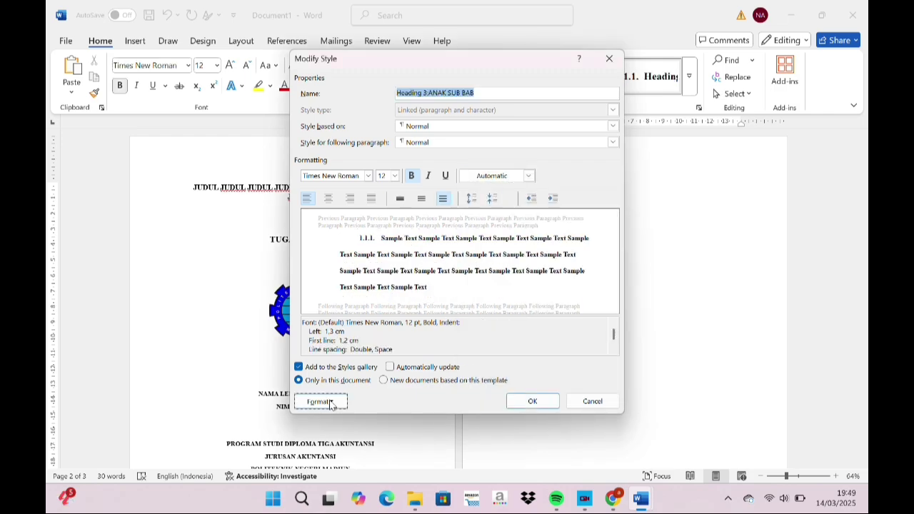
Step: Set the ANAK SUB BAB style's special indentation to none in its paragraph settings and save the style
click(322, 402)
click(333, 279)
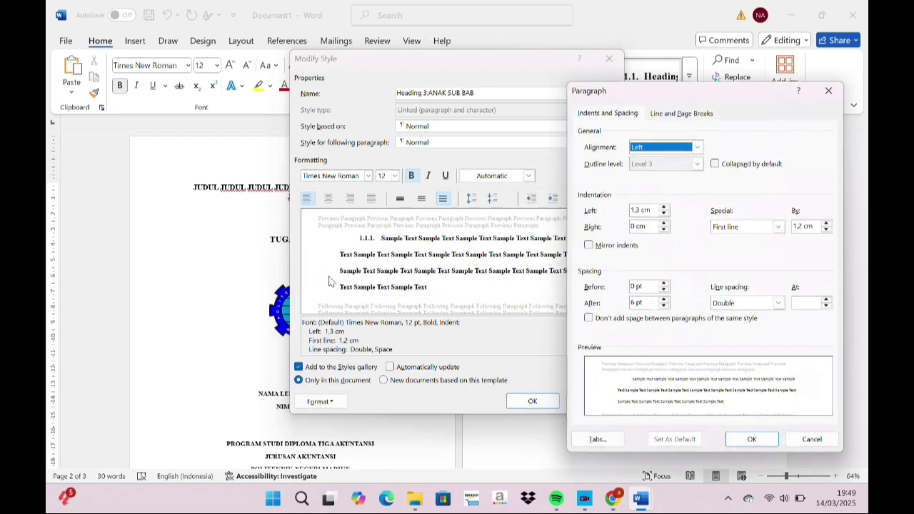
click(779, 227)
click(763, 239)
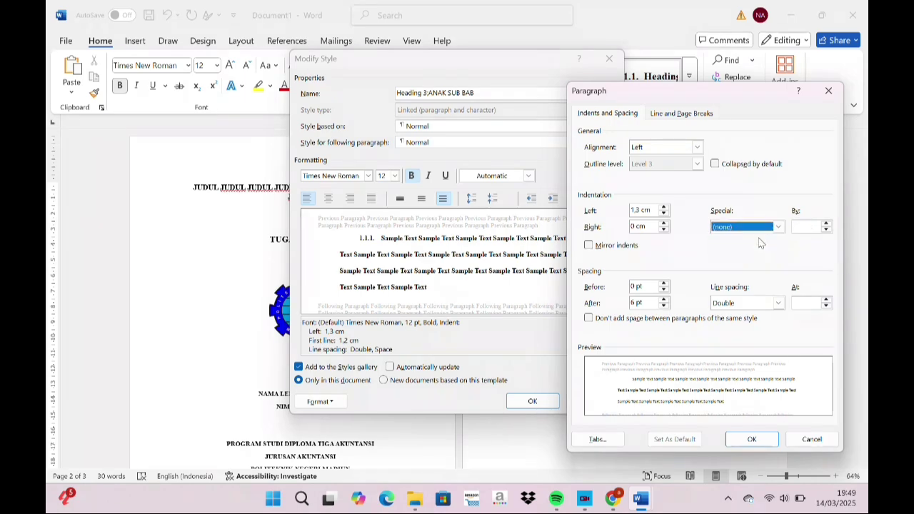
click(738, 441)
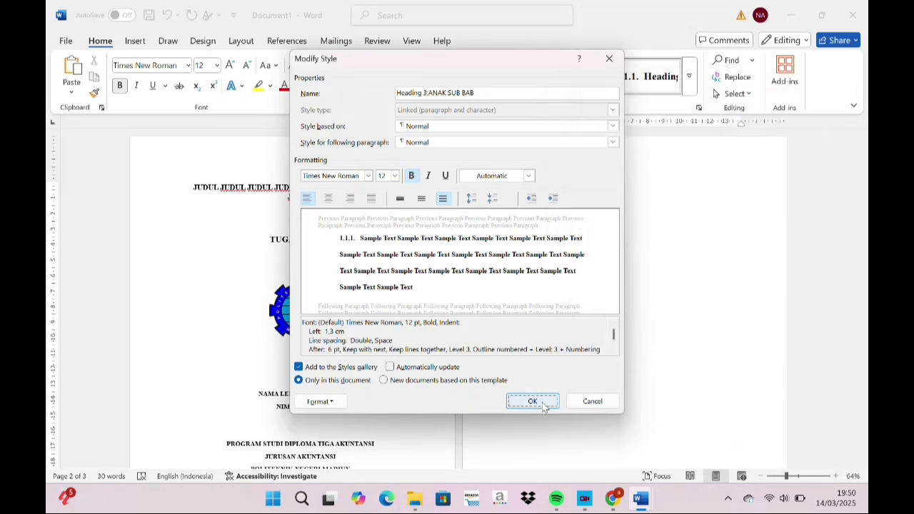
click(535, 401)
Step: Apply the Title style, open it for modification and rename it ISI SUB BAB
click(690, 74)
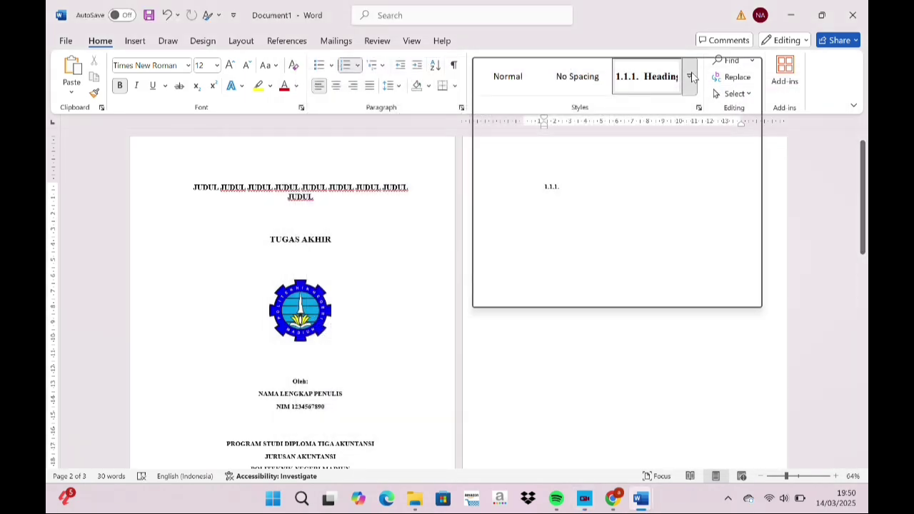
click(657, 120)
right_click(509, 76)
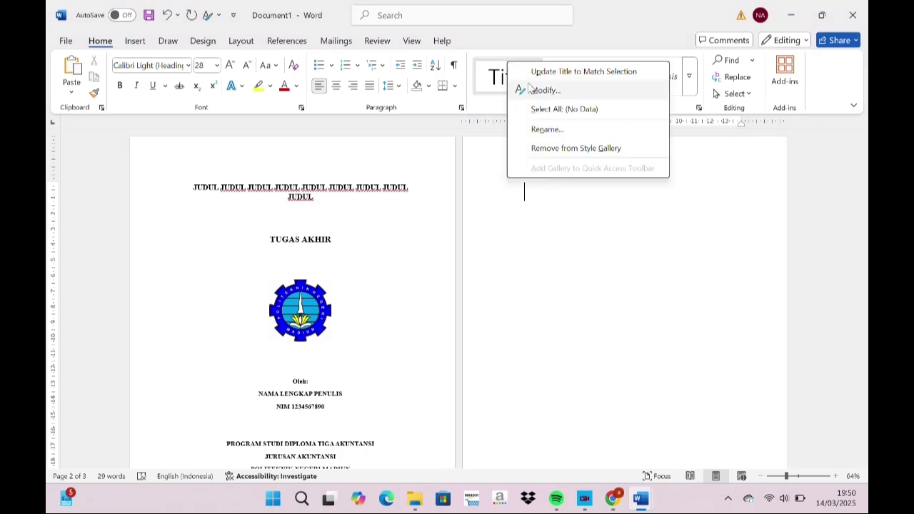
click(534, 90)
key(BackSpace)
text(SI)
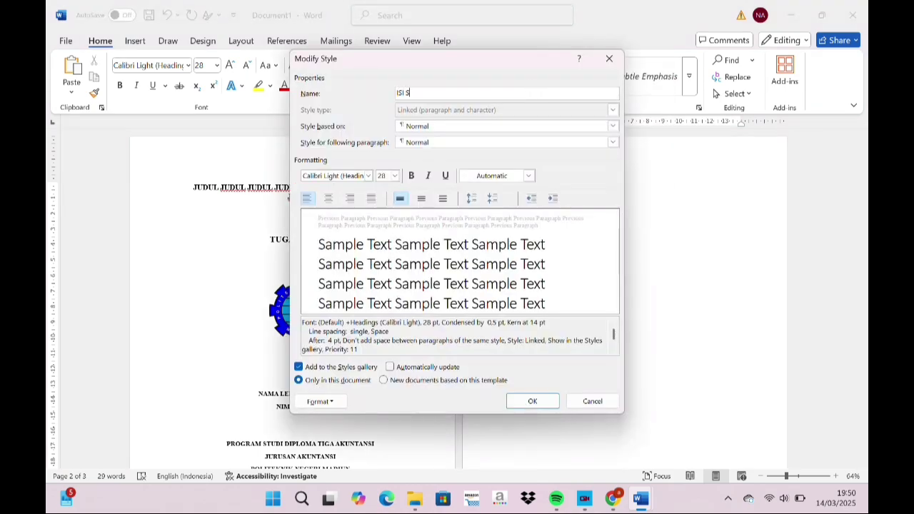
text(SI SUB BAB)
Step: Format the ISI SUB BAB style as Times New Roman, 12 pt, with justified alignment
click(368, 176)
click(366, 218)
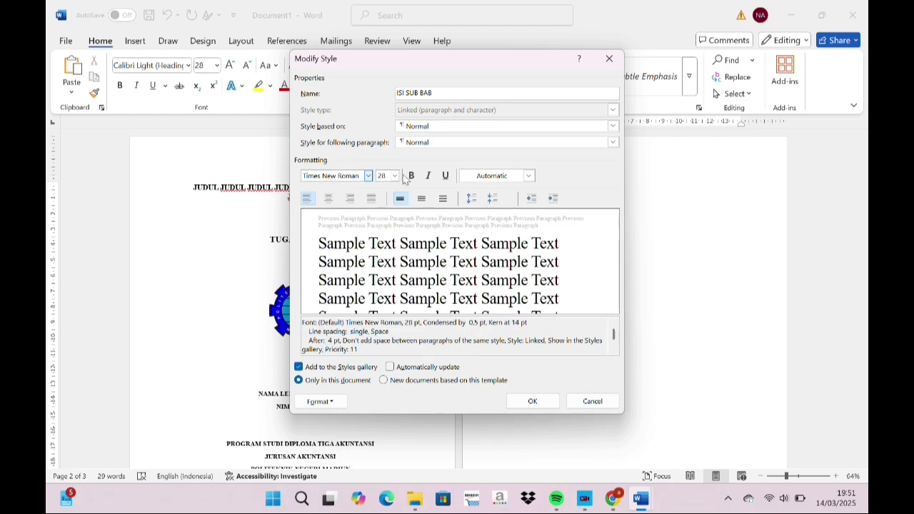
click(395, 176)
click(381, 214)
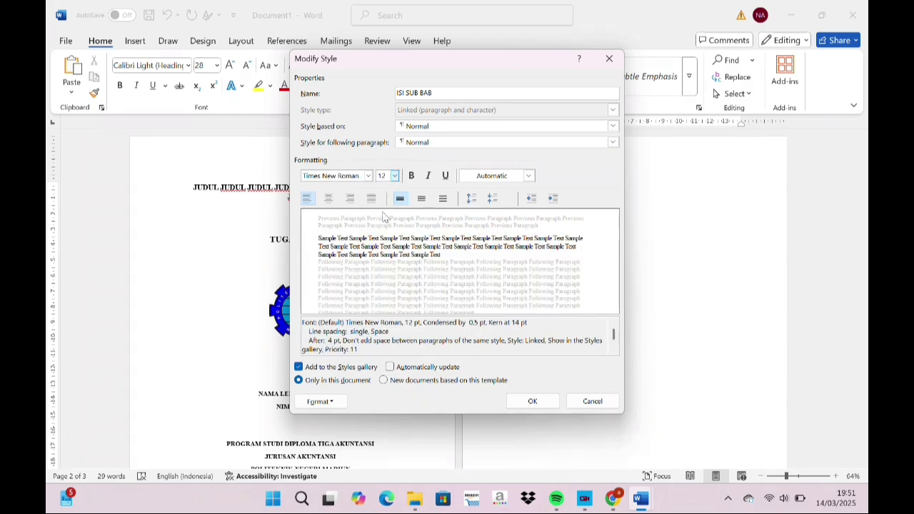
click(371, 198)
Step: Set the ISI SUB BAB style's left indentation to 1,3 cm with a first-line indent of 1,2 cm in its paragraph settings
click(320, 401)
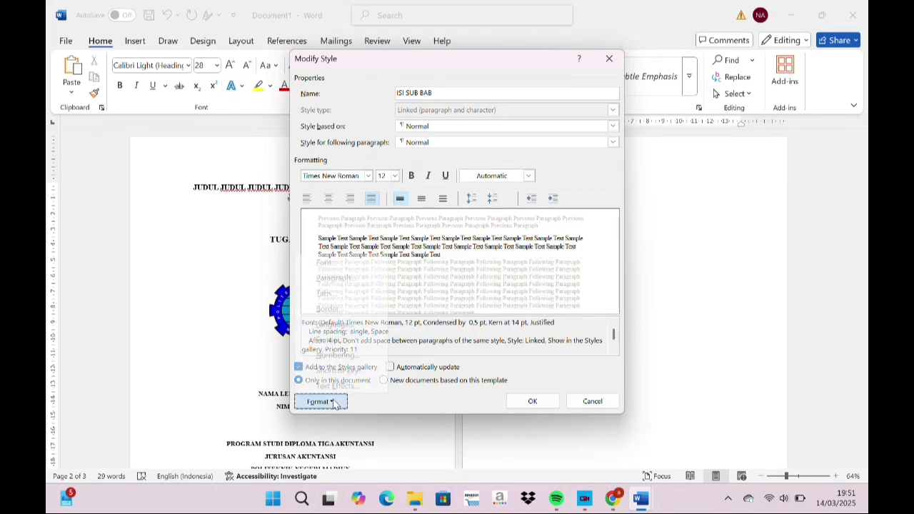
click(336, 278)
drag(647, 210, 622, 211)
key(BackSpace)
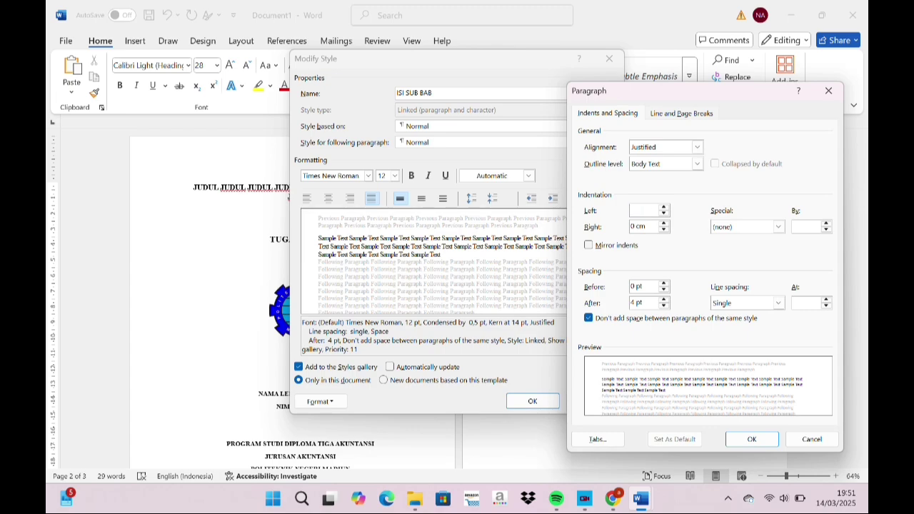
click(777, 227)
click(764, 249)
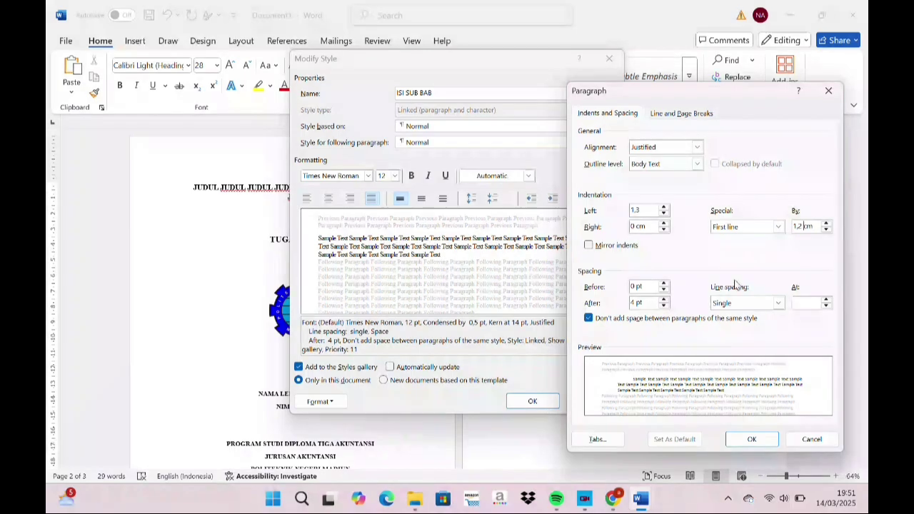
Step: Set the ISI SUB BAB style's spacing to 6 pt after with double line spacing, and save the style
click(664, 300)
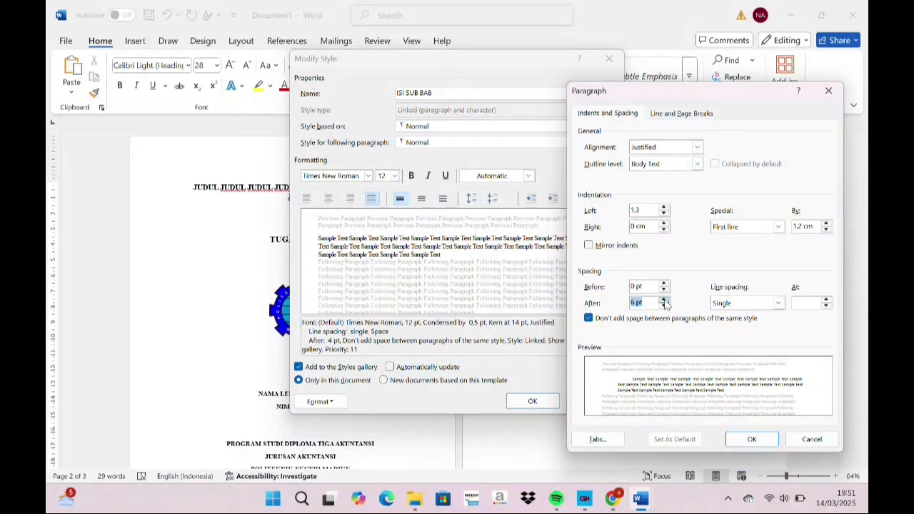
click(778, 302)
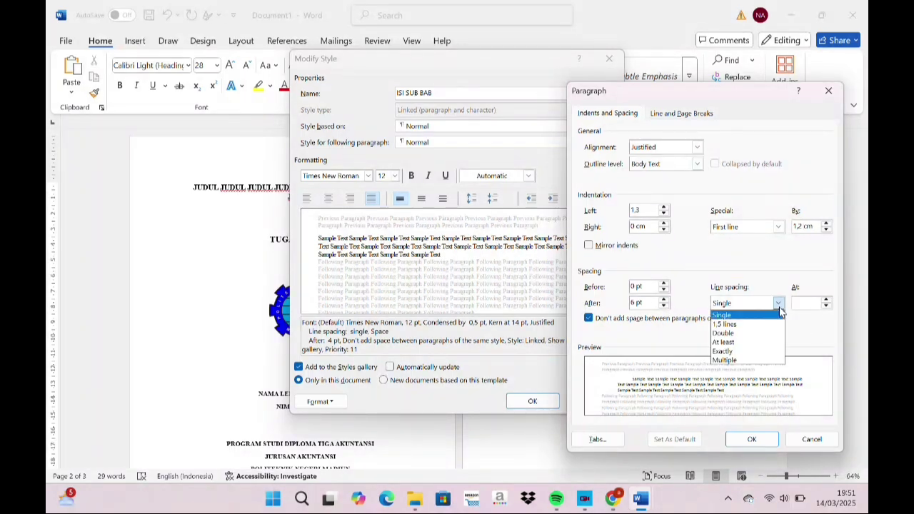
click(750, 335)
click(751, 439)
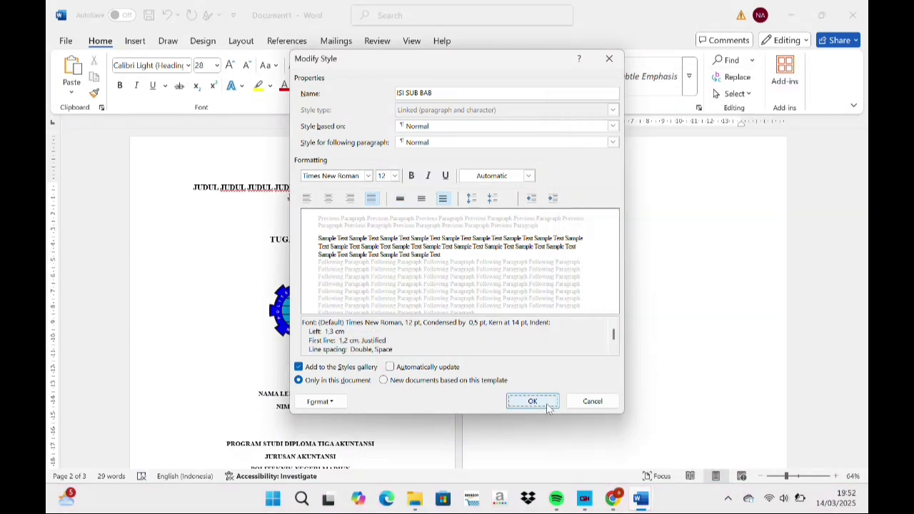
click(532, 401)
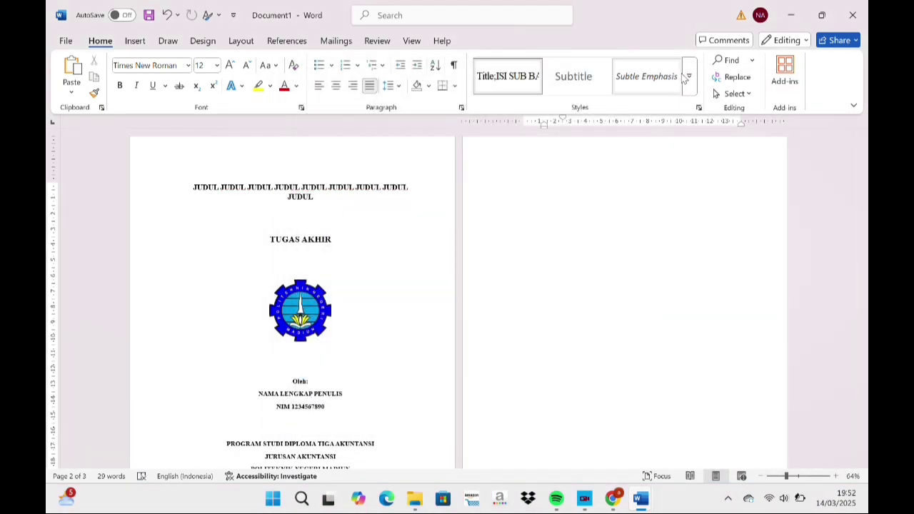
Step: Apply the Subtitle style, open it for modification and rename it ISI ANAK SUB BAB
click(689, 76)
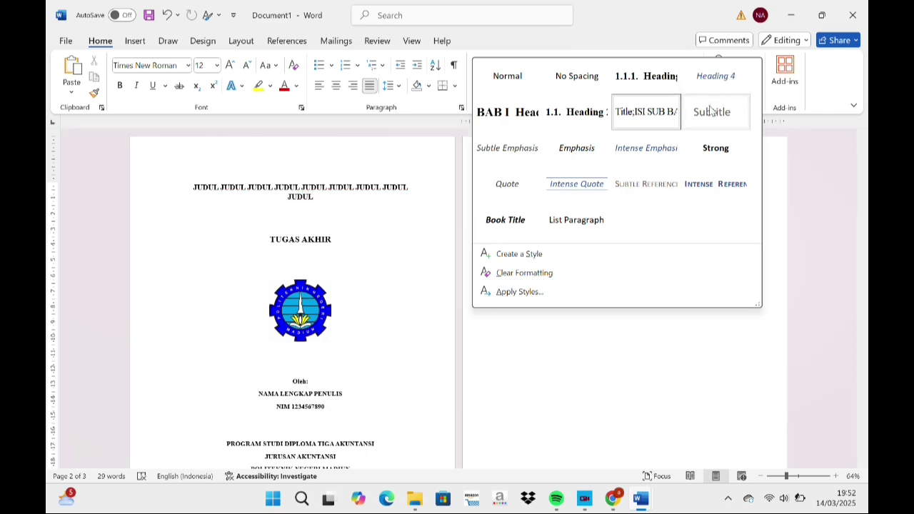
click(712, 113)
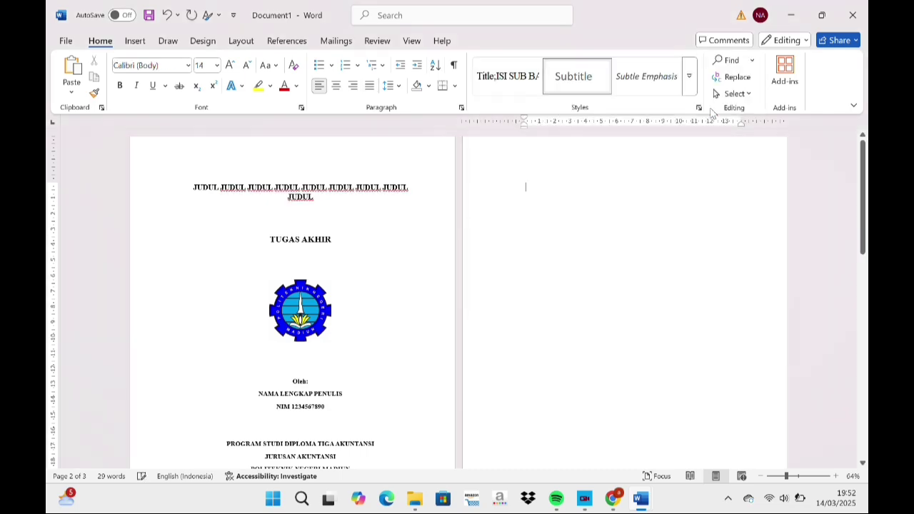
right_click(585, 78)
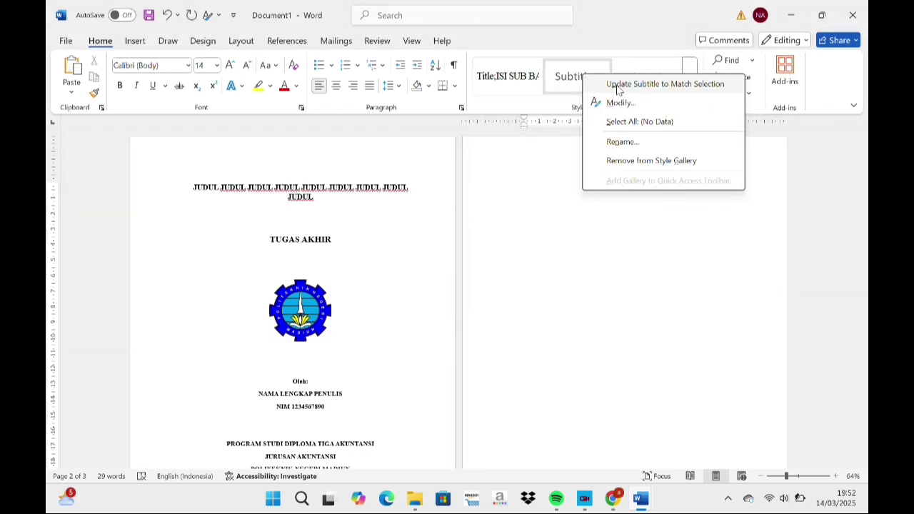
click(597, 102)
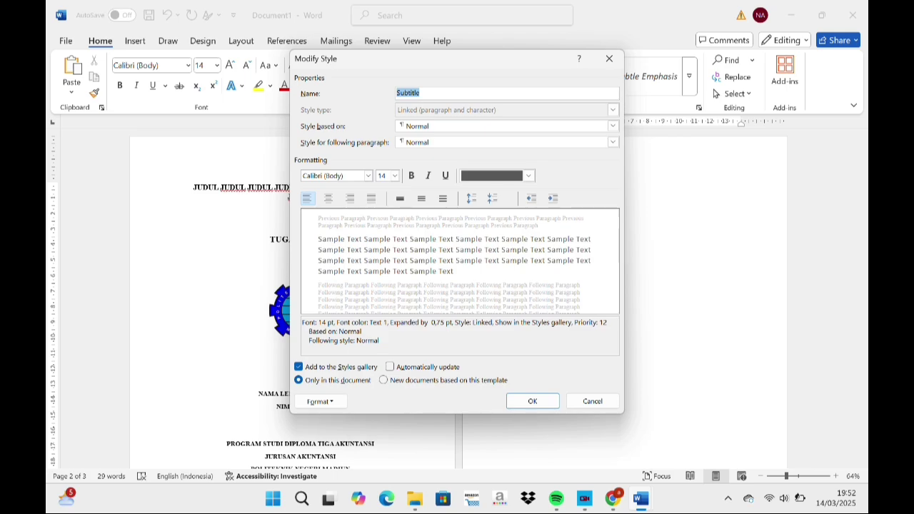
key(BackSpace)
text(ISI ANAK SUB BAB)
Step: Format the ISI ANAK SUB BAB style as Times New Roman, 12 pt, with justified alignment
click(369, 176)
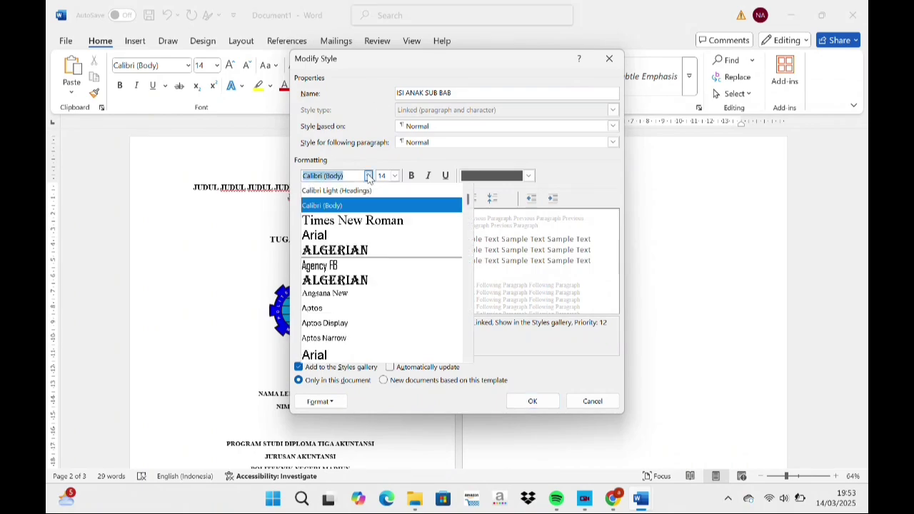
click(369, 220)
click(394, 176)
click(382, 224)
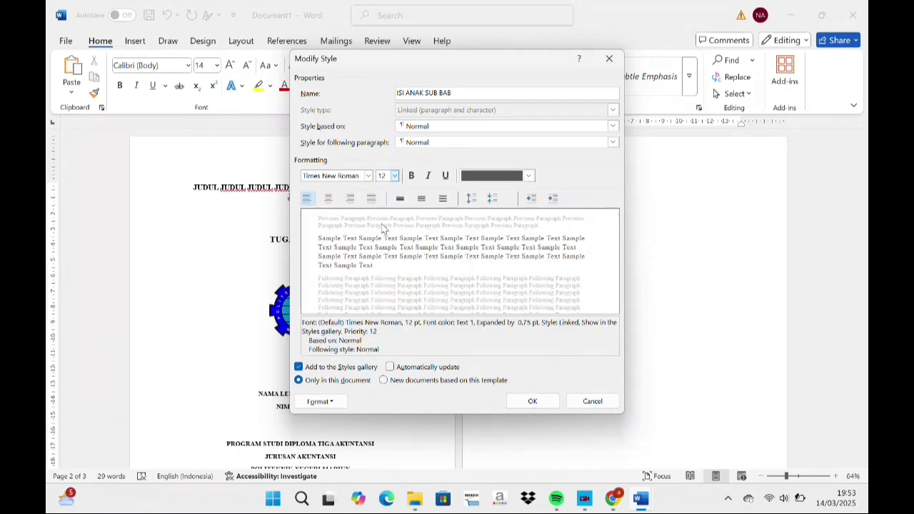
click(371, 200)
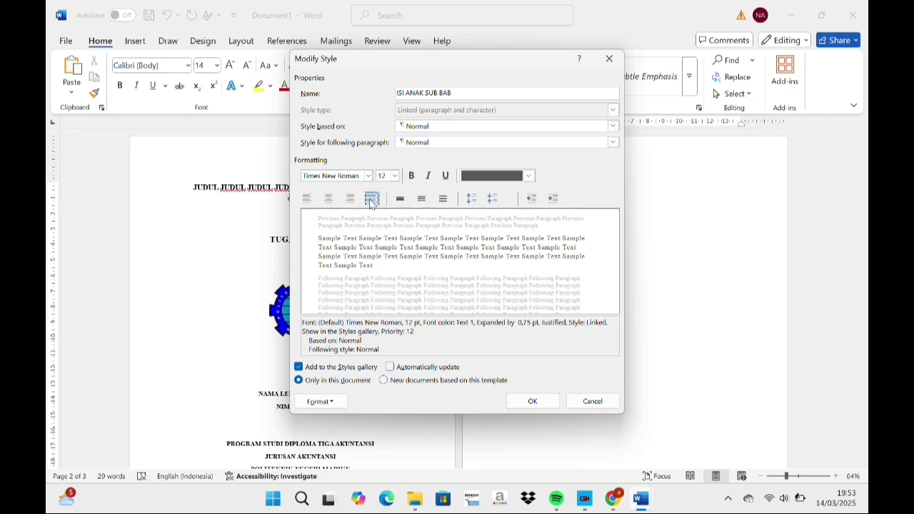
Step: Set the ISI ANAK SUB BAB style's left indentation to 2,5 cm with a first-line indent of 1,2 cm in its paragraph settings
click(331, 402)
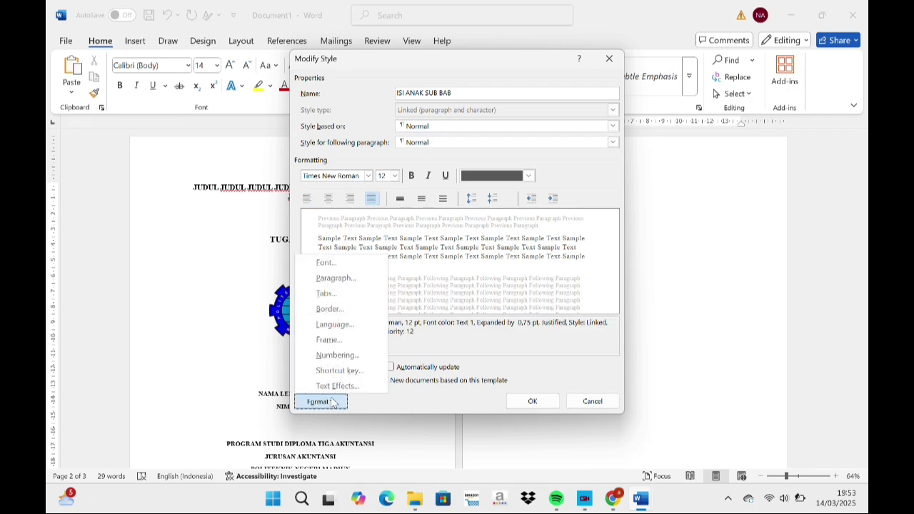
click(348, 284)
key(BackSpace)
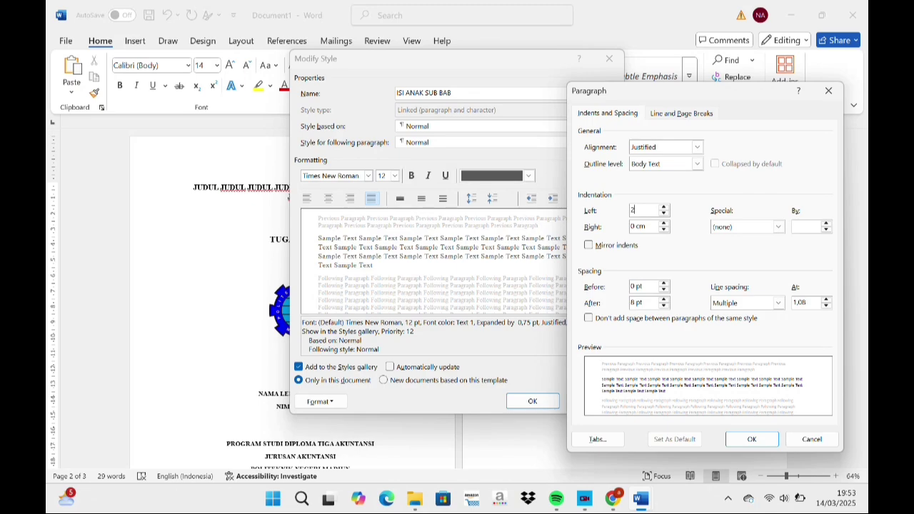
text(2,5)
click(778, 227)
click(750, 247)
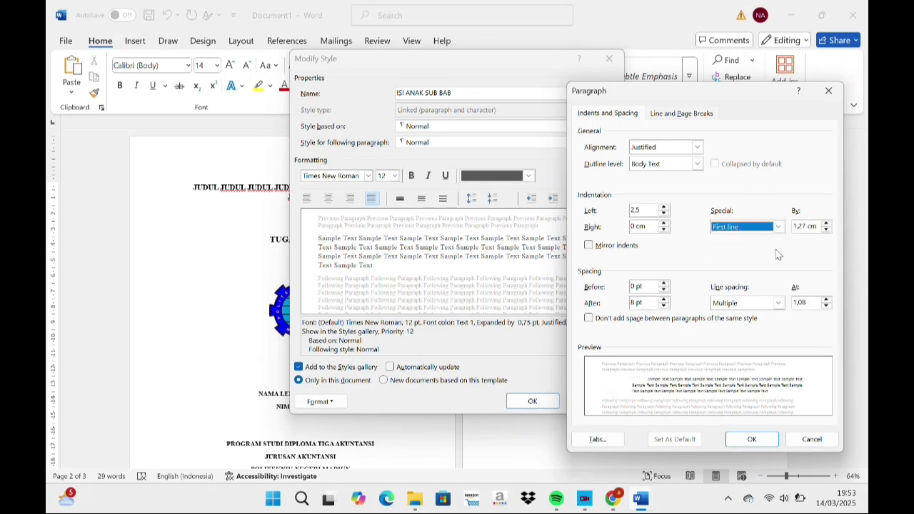
click(826, 229)
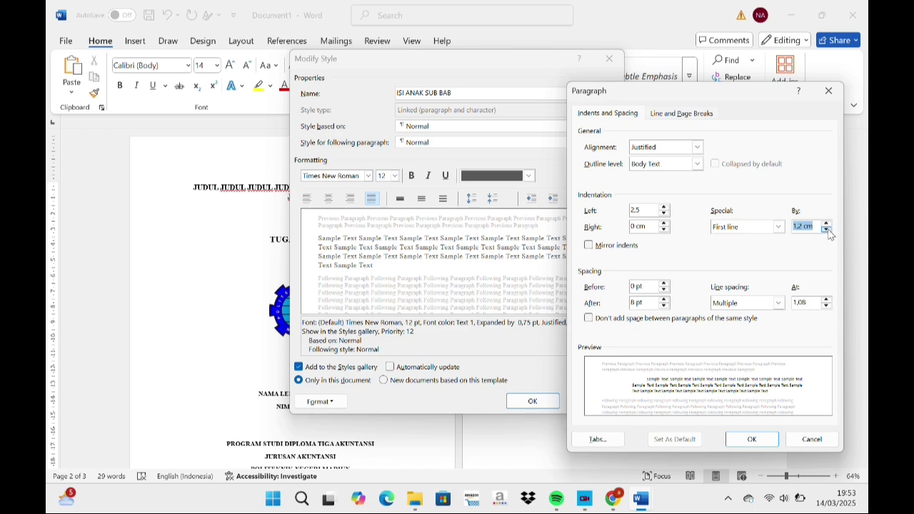
Step: Set the ISI ANAK SUB BAB style's spacing to 6 pt after with double line spacing, and save the style
click(664, 306)
click(778, 304)
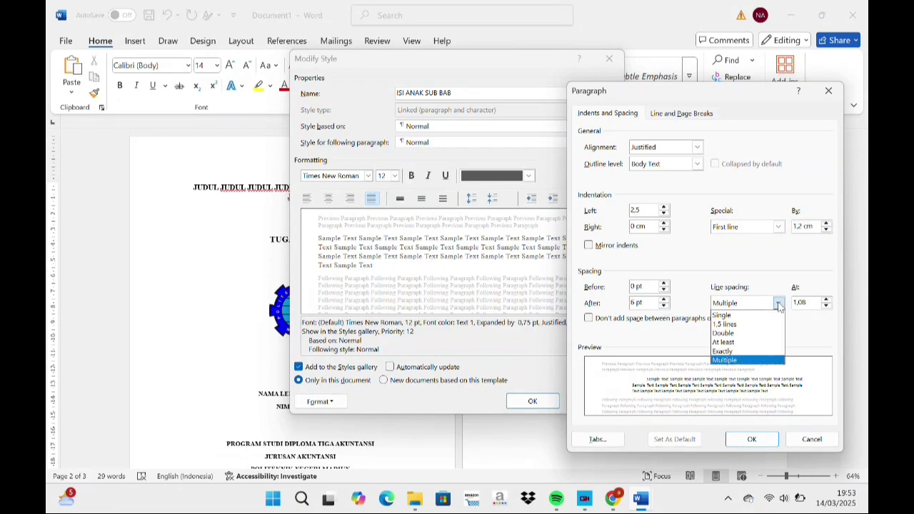
key(Escape)
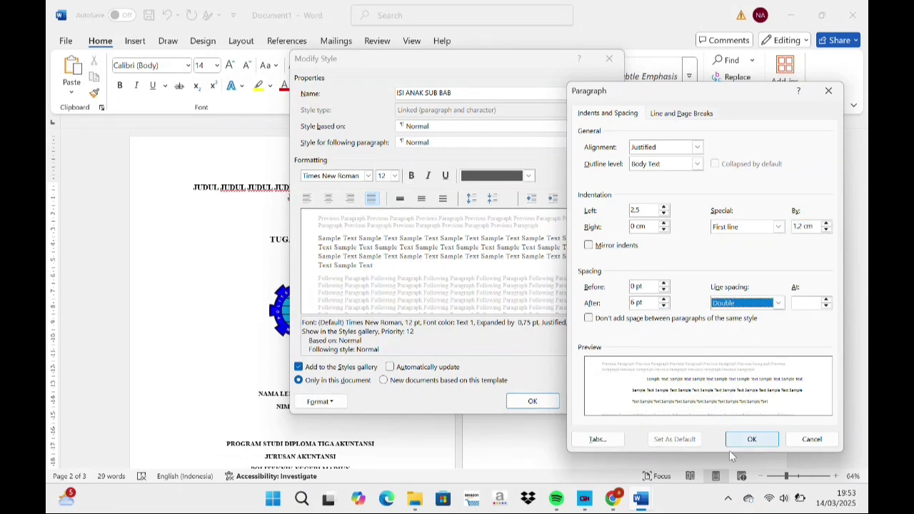
click(748, 441)
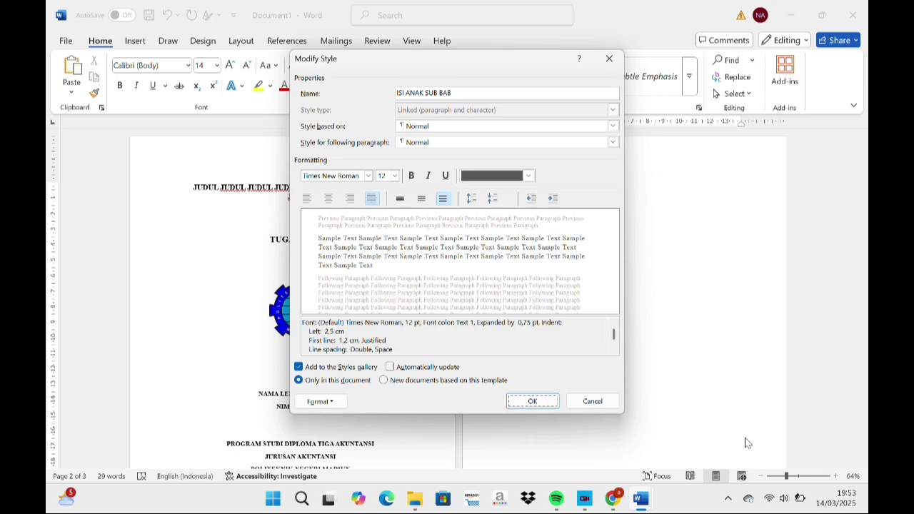
click(551, 405)
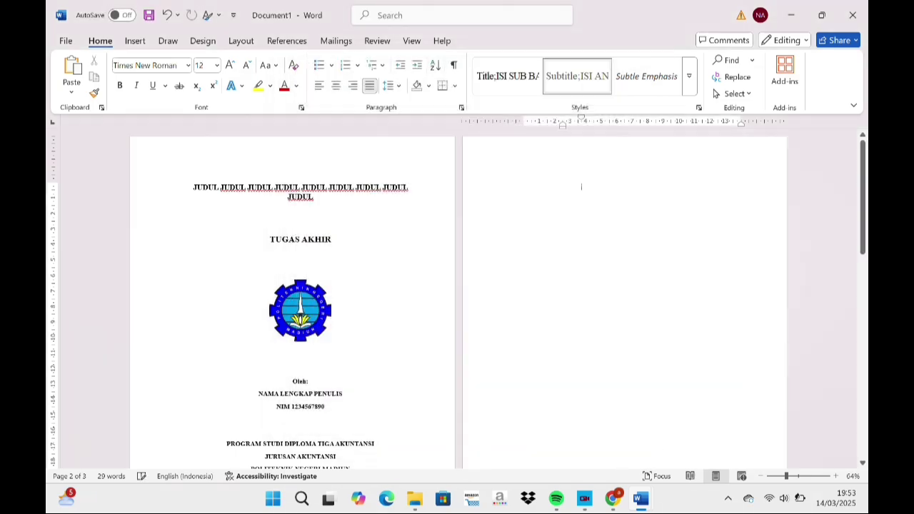
Step: Duplicate the cover page's content onto the blank second page
key(shift+Down)
key(shift+Down)
key(shift+Down)
key(shift+Down)
key(shift+Down)
key(shift+Down)
key(shift+Down)
key(shift+Down)
key(shift+Down)
key(shift+Down)
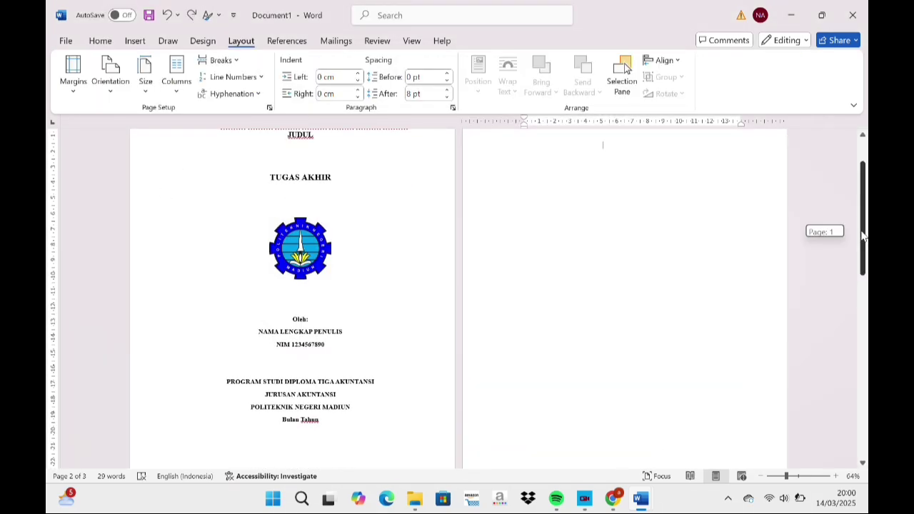
drag(862, 236, 863, 215)
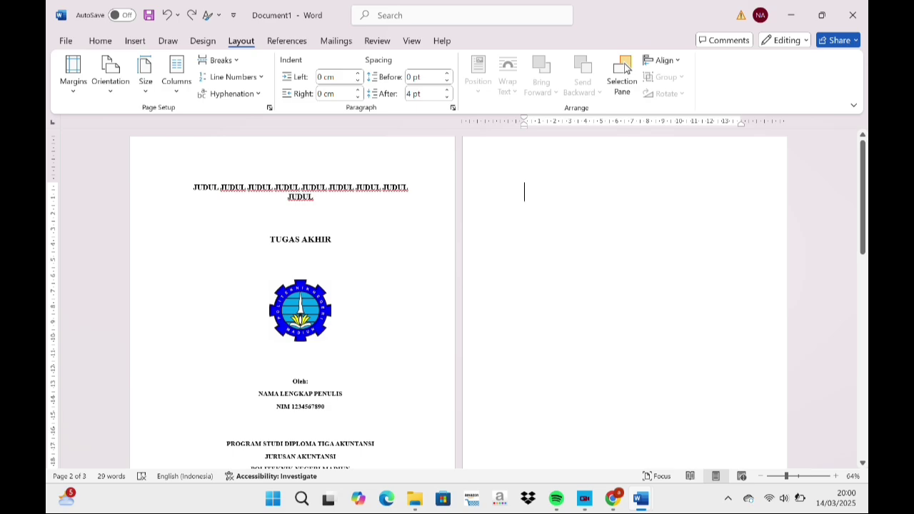
right_click(541, 190)
click(572, 278)
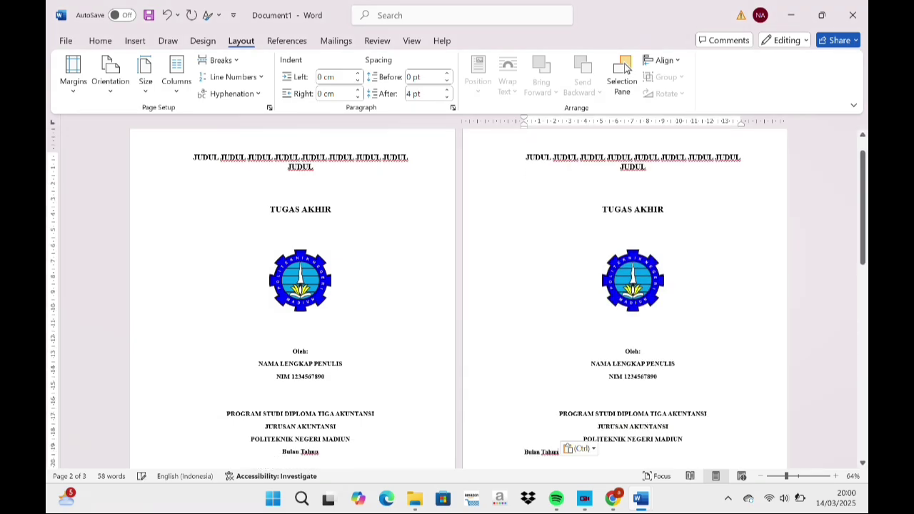
Step: Replace the JUDUL title on the duplicated cover page with HALAMAN JUDUL in the Heading 1 style, without the BAB numbering
key(shift+Down)
key(shift+Down)
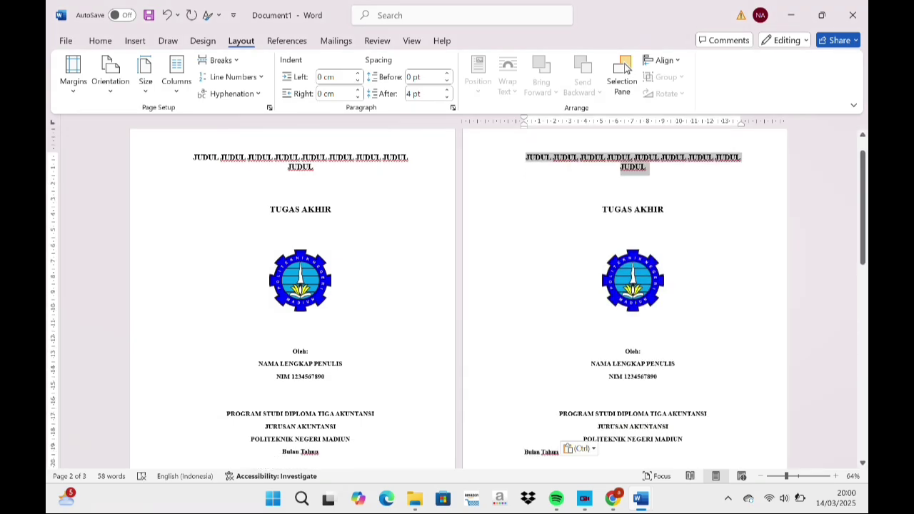
key(Delete)
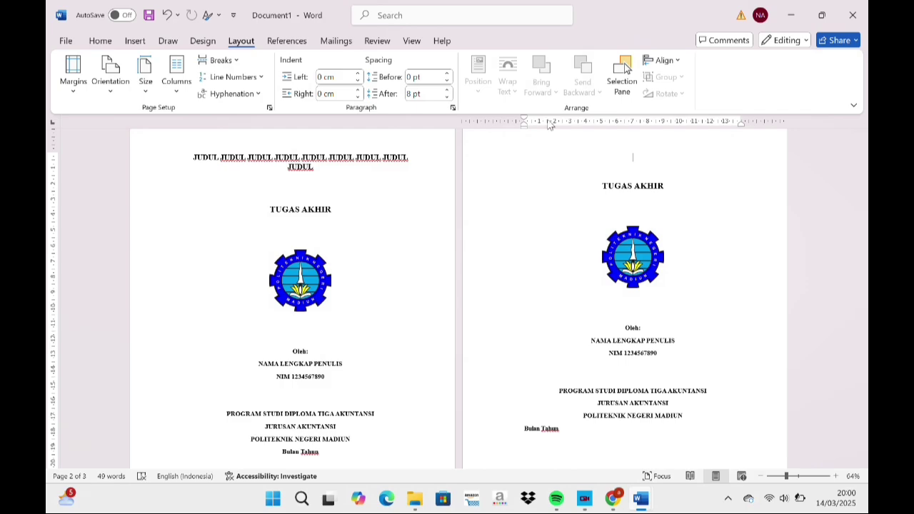
click(144, 42)
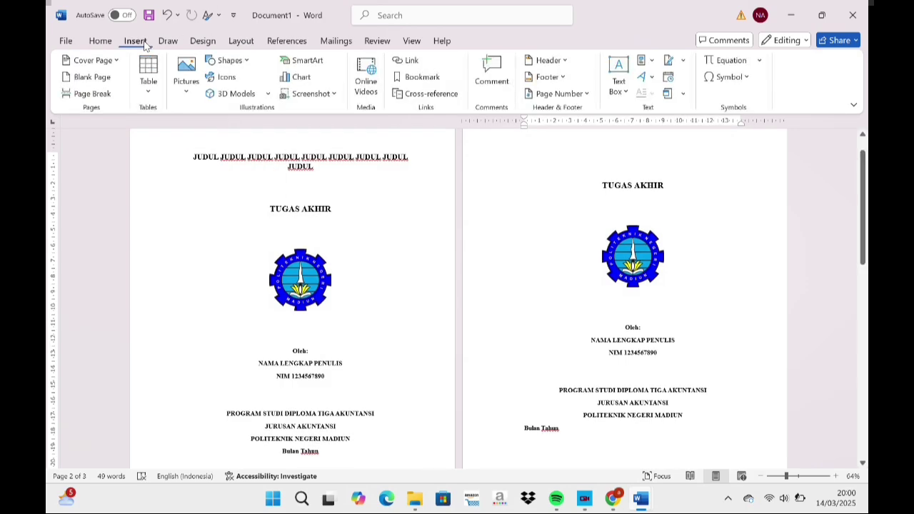
click(103, 41)
click(689, 75)
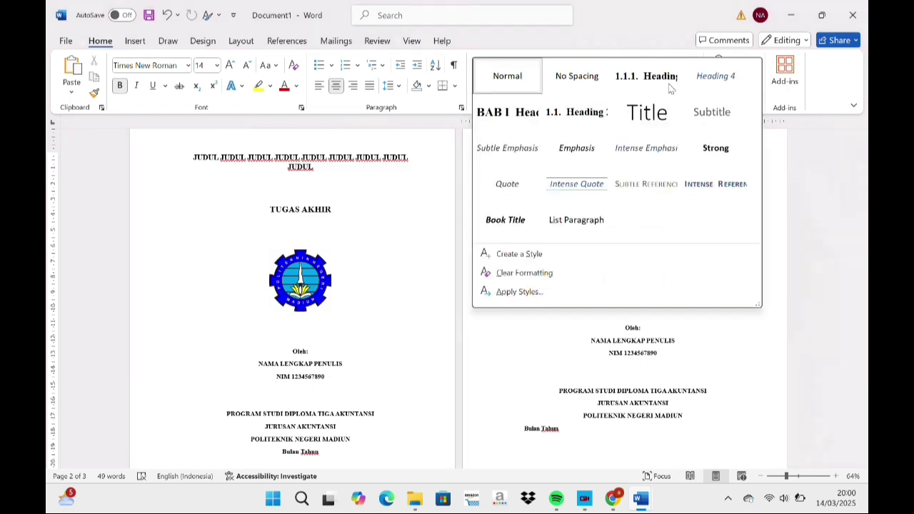
click(520, 114)
text(HA)
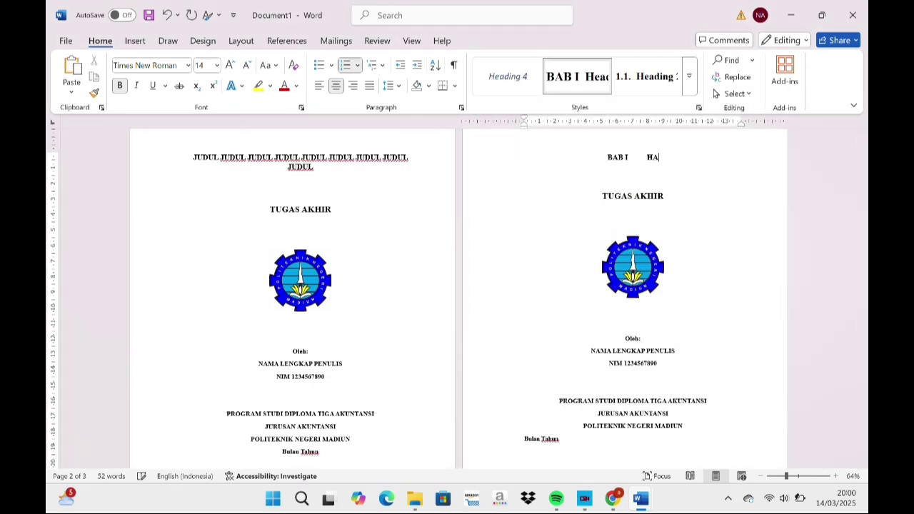
text(LAMAN JU)
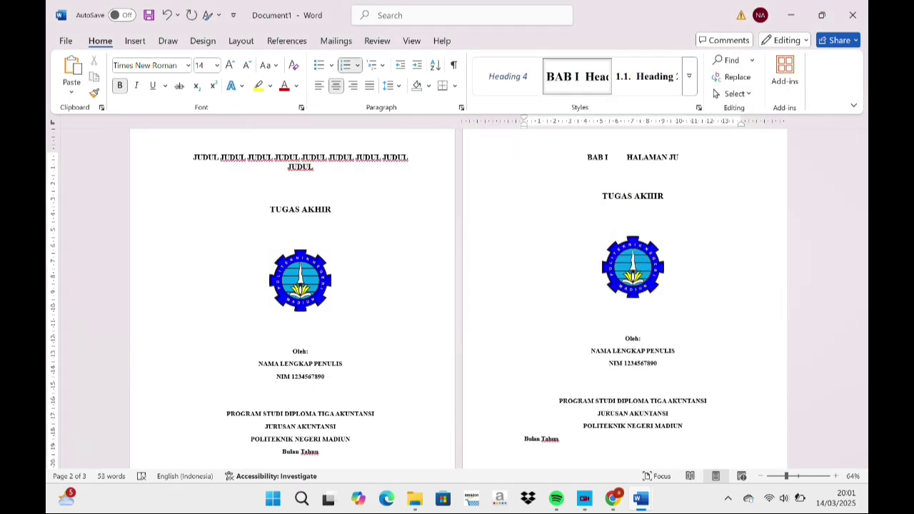
text(DUL)
click(345, 65)
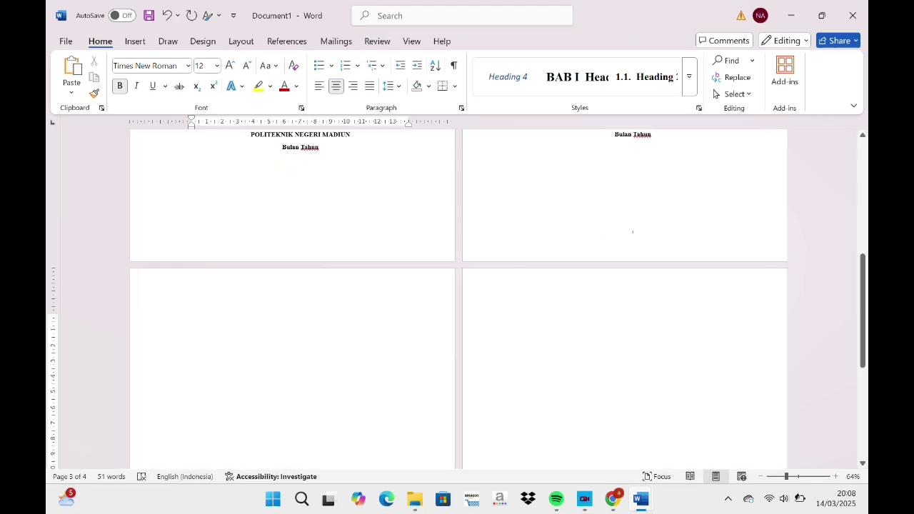
Step: Add the Heading 1 title HALAMAN JUDUL on the blank third page and remove its BAB numbering
click(578, 76)
text(HALAMAN JUD)
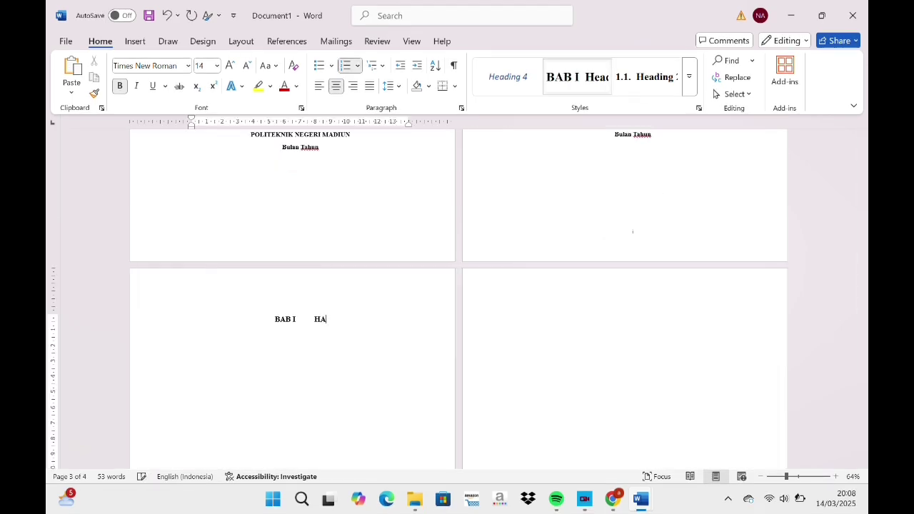
text(UL)
click(347, 66)
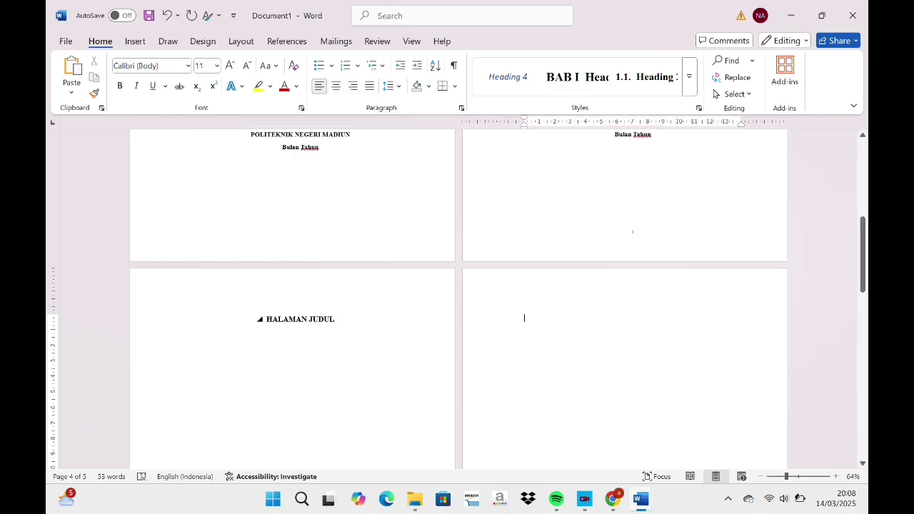
Step: Undo the latest edits and add the Heading 1 title HALAMAN PENGESAHAN, without BAB numbering, on the page after HALAMAN JUDUL
click(169, 19)
click(169, 19)
click(169, 19)
click(169, 19)
text(HALAMAN PE)
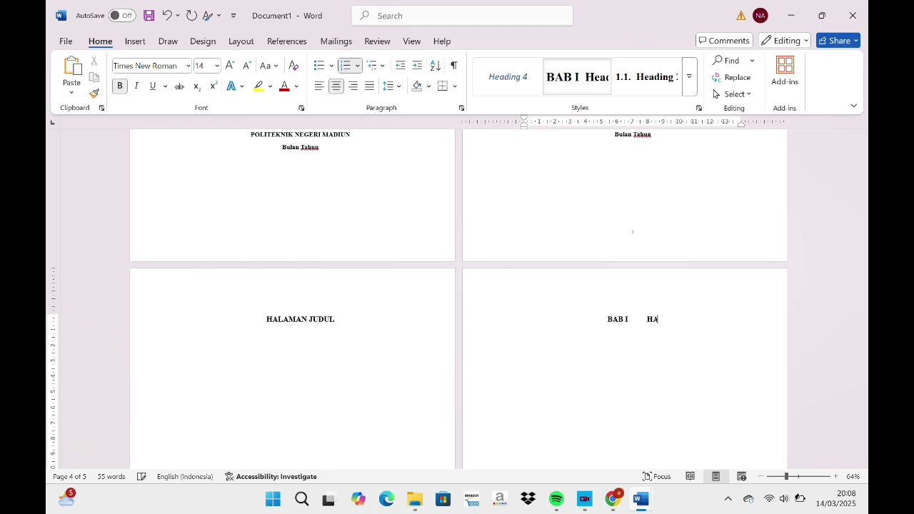
text(NGESAHAN)
click(346, 66)
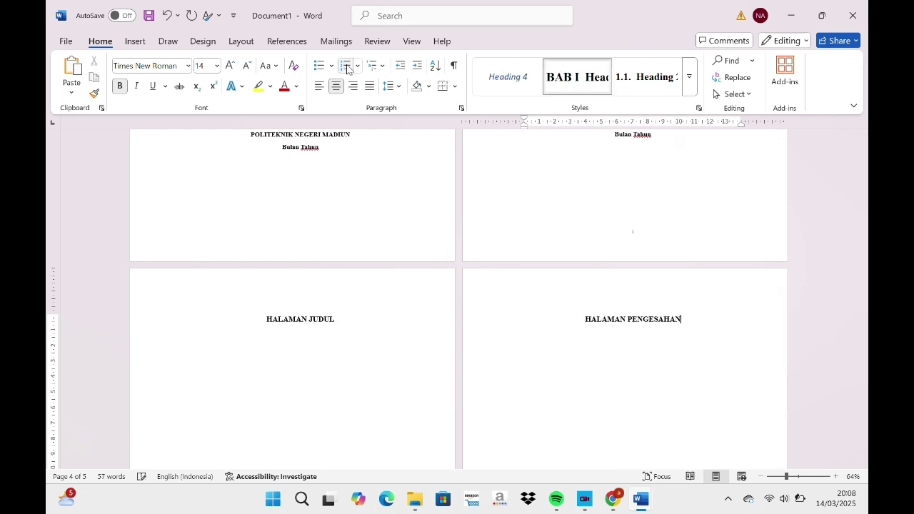
Step: Insert a page break after HALAMAN PENGESAHAN and add the Heading 1 title PERNYATAAN KEASLIAN TULISAN without BAB numbering
click(580, 320)
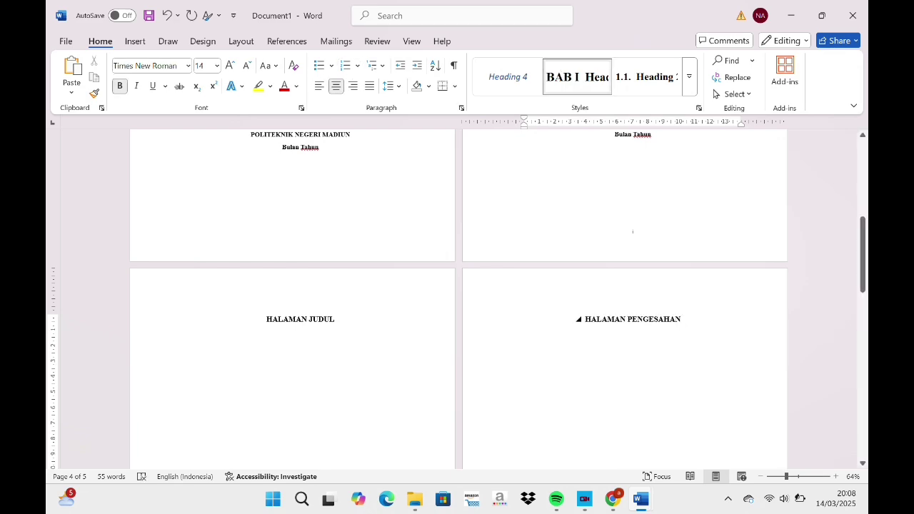
key(ctrl+Return)
click(594, 89)
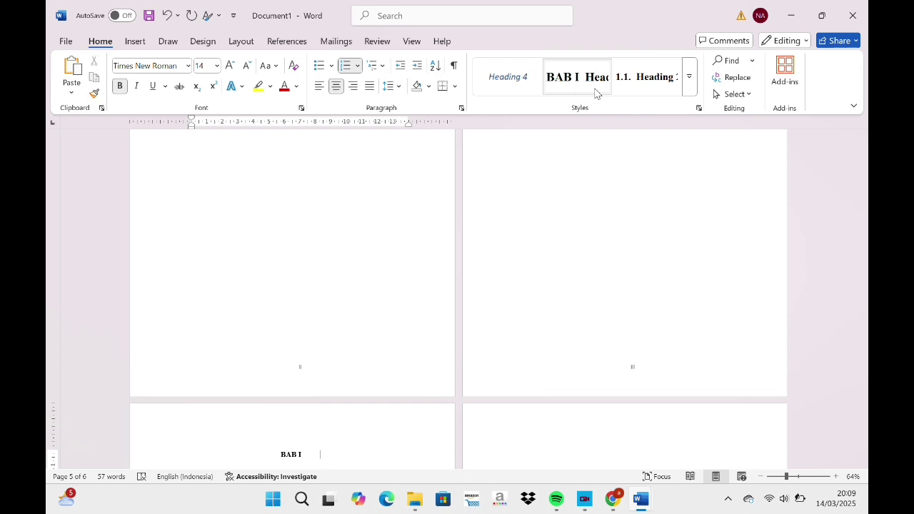
text(PERNYATAAN KEASLIAN TULISAN)
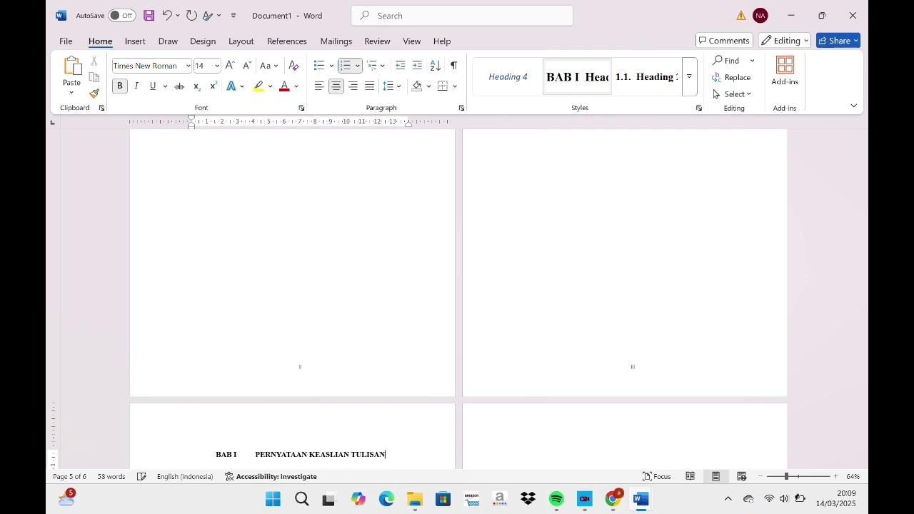
click(346, 66)
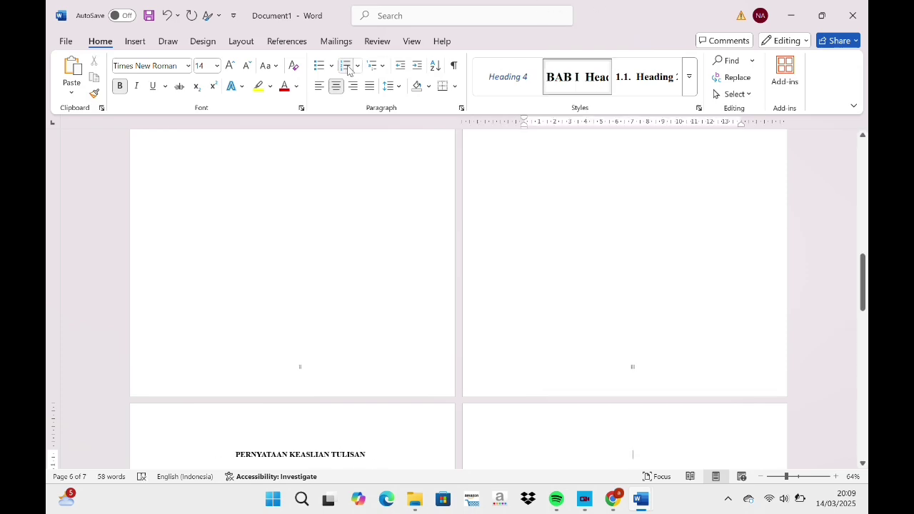
Step: Add the Heading 1 title ABSTRAK without BAB numbering on the following page, and insert a page break after it
click(571, 88)
text(ABSTRAK)
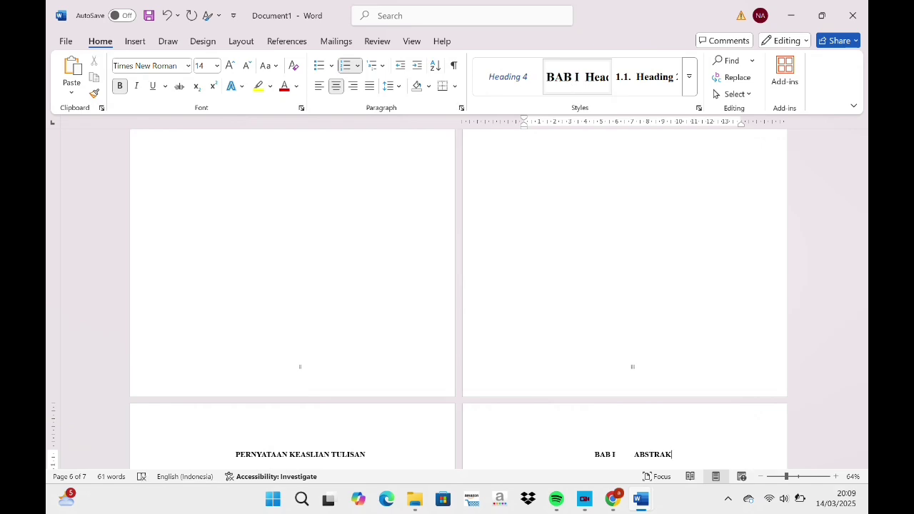
click(346, 67)
key(ctrl+Return)
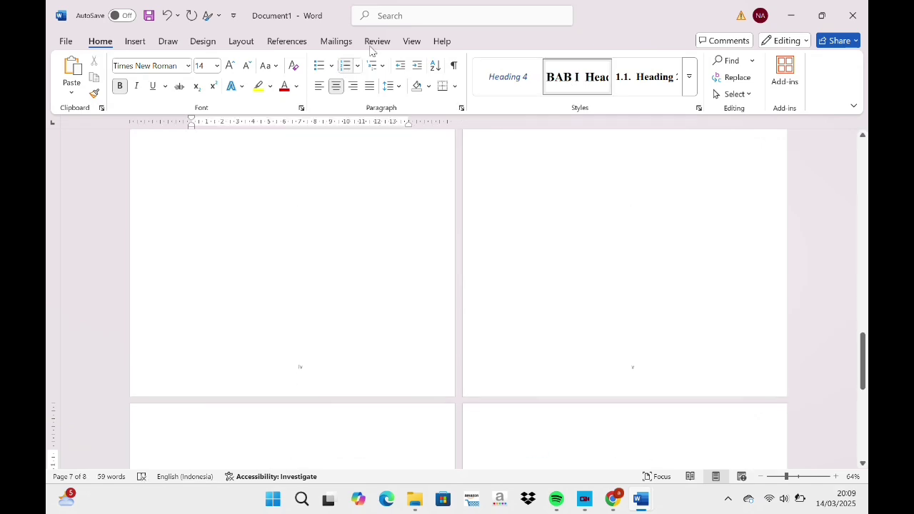
Step: Add the Heading 1 title ABSTRACT without BAB numbering and insert a page break after it
click(571, 90)
text(ABSTRACT)
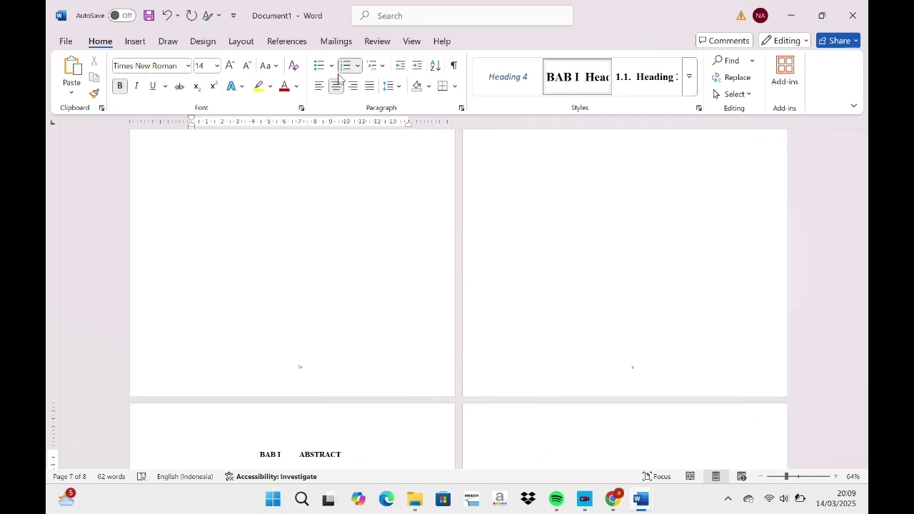
click(347, 66)
key(ctrl+Return)
Step: Add the Heading 1 title KATA PENGANTAR without BAB numbering on the page after ABSTRACT, and insert a page break after it
text(KATA)
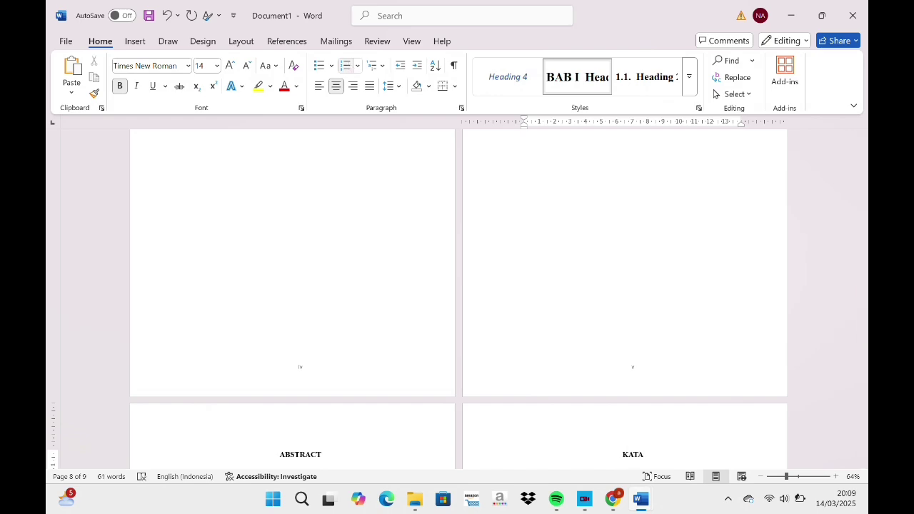
key(BackSpace)
key(BackSpace)
key(BackSpace)
key(BackSpace)
click(575, 82)
text(KATA PENGANTAR)
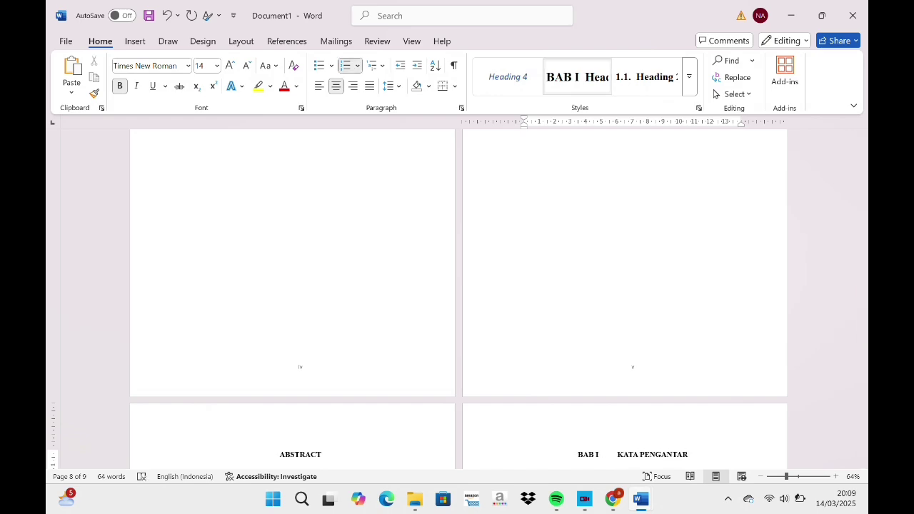
click(346, 66)
key(ctrl+Return)
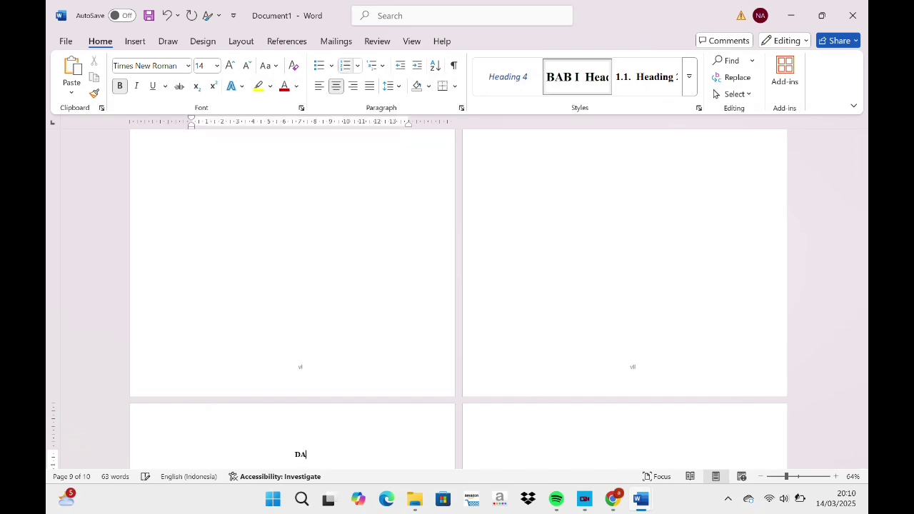
Step: Add the Heading 1 title DAFTAR ISI without BAB numbering and insert a Next Page section break after it
click(575, 77)
text(DAFTAR ISI)
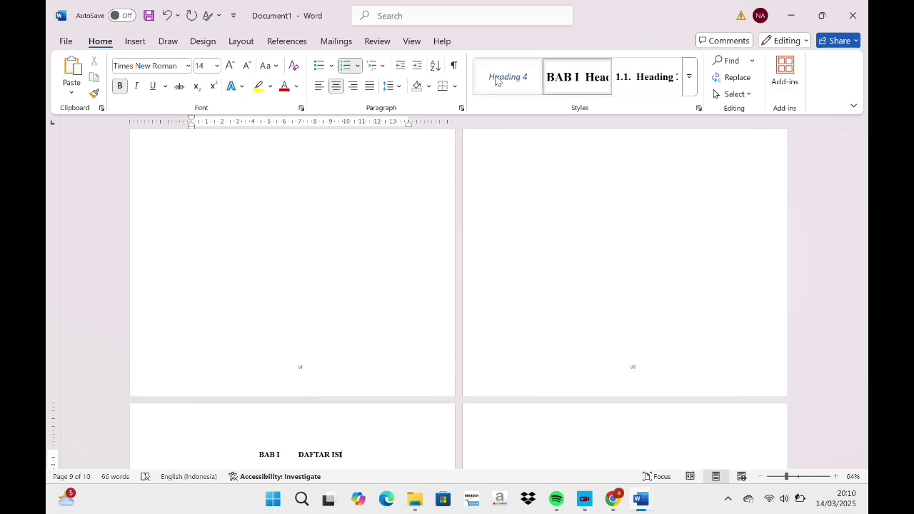
click(346, 65)
click(242, 41)
click(220, 61)
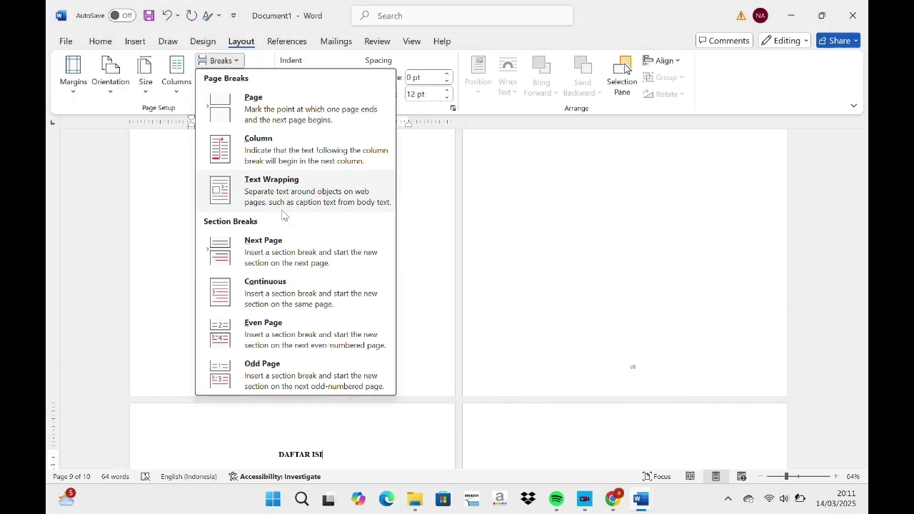
click(264, 246)
Step: Open the footer of section 3 on the page after DAFTAR ISI and unlink it from the previous section
drag(863, 340, 863, 342)
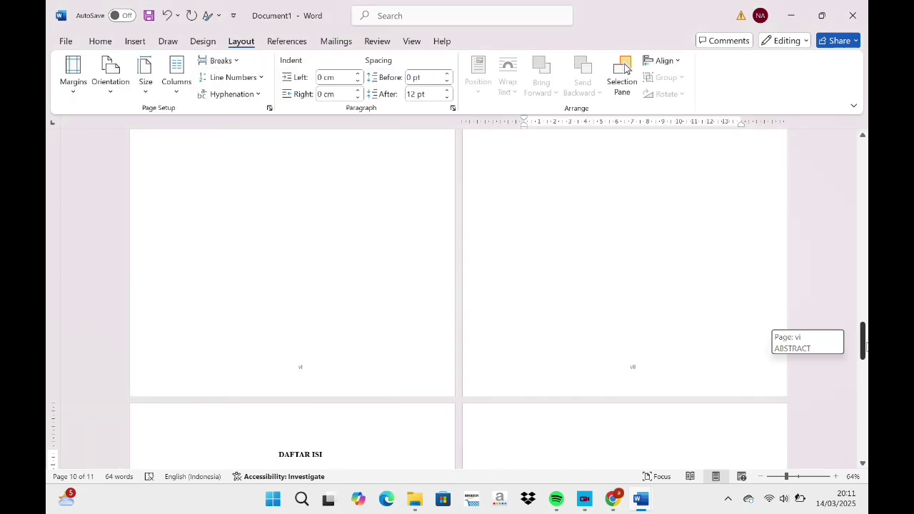
drag(862, 342, 863, 385)
double_click(633, 450)
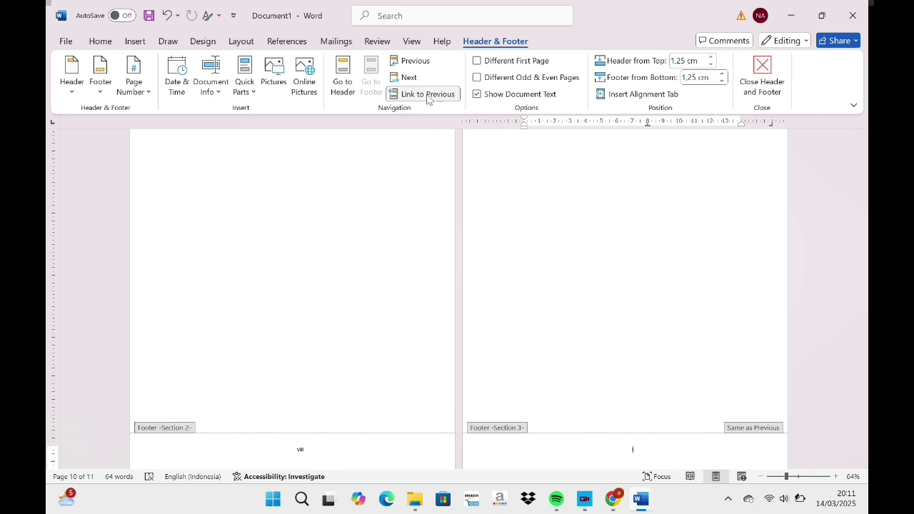
click(427, 94)
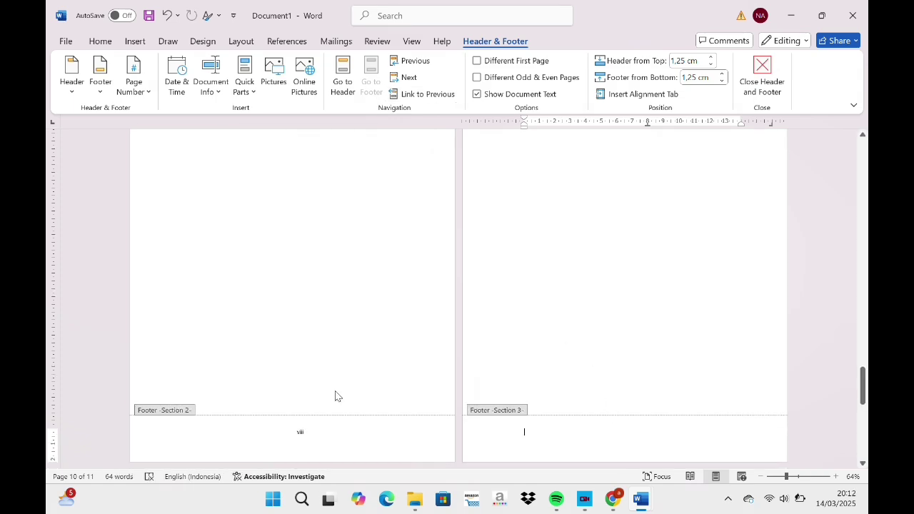
Step: Set the page number format of section 3 to 1, 2, 3, … starting at 1
click(136, 84)
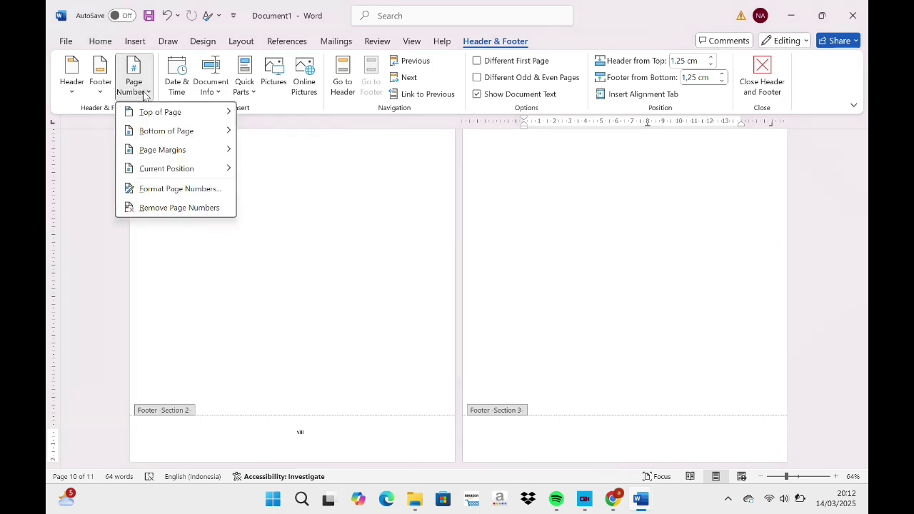
mouse_move(170, 158)
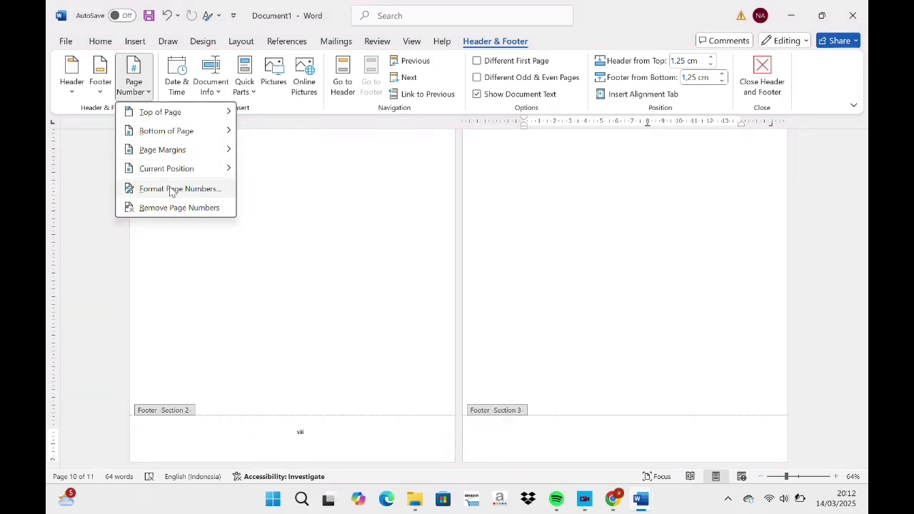
click(169, 188)
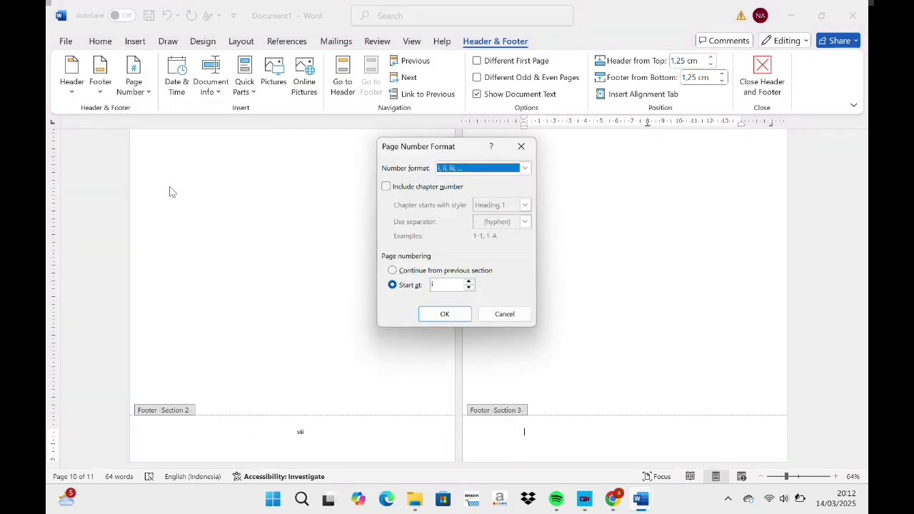
click(525, 169)
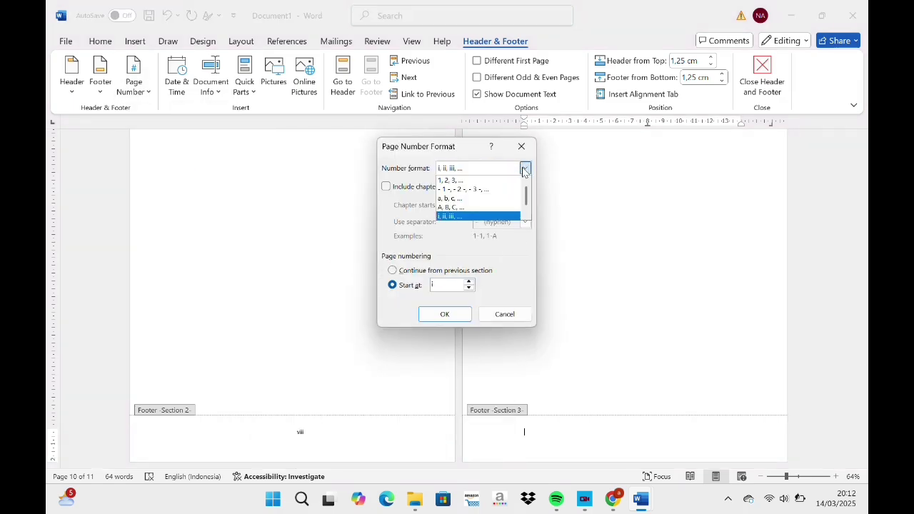
click(477, 180)
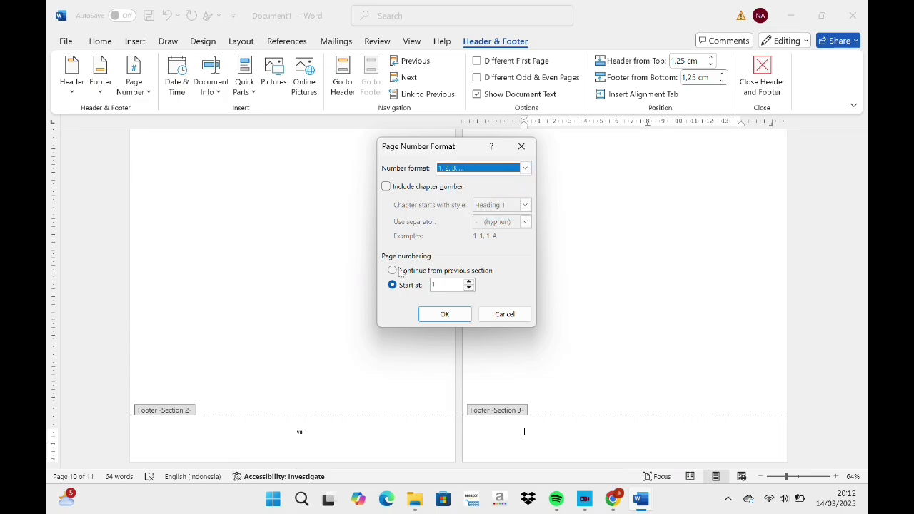
click(462, 320)
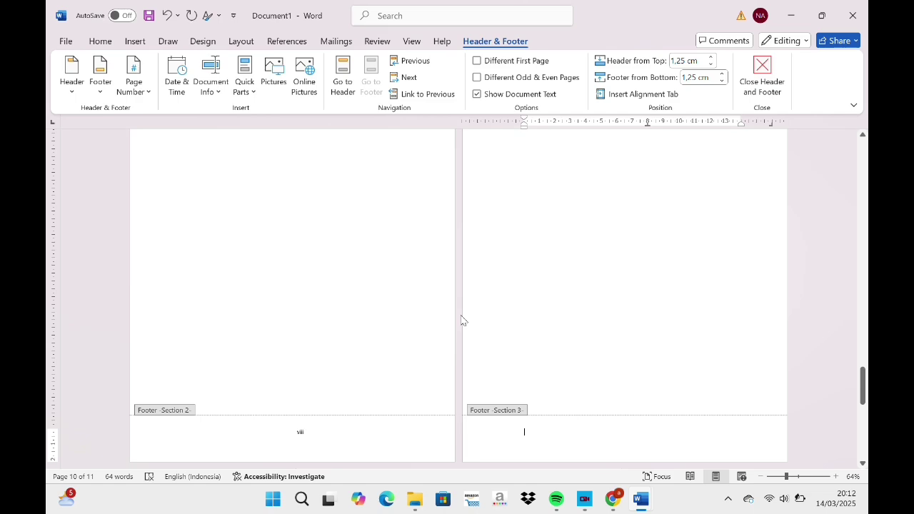
Step: Insert a Plain Number 2 page number at the bottom of section 3's pages and close the footer
click(141, 89)
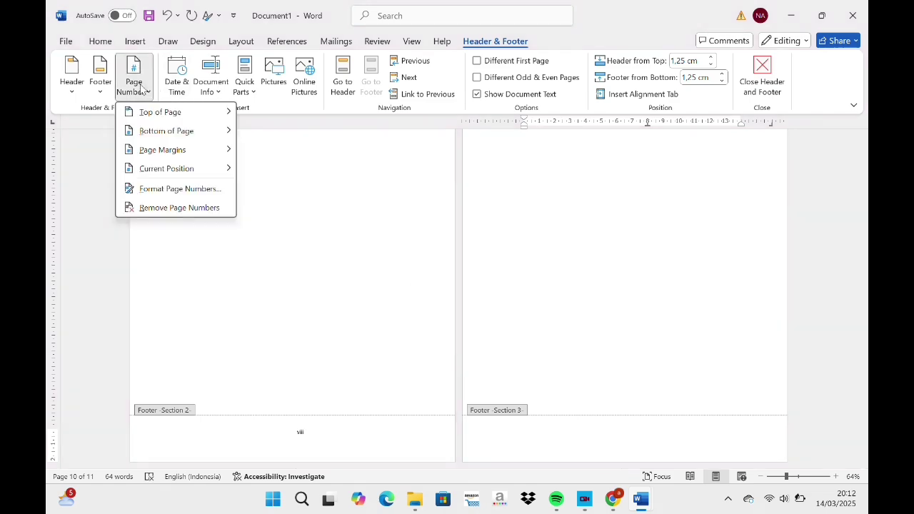
mouse_move(167, 130)
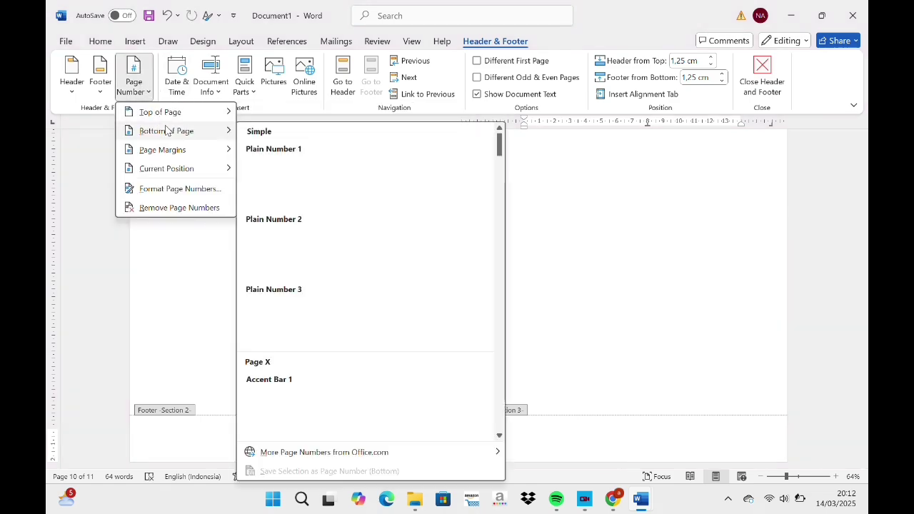
click(312, 250)
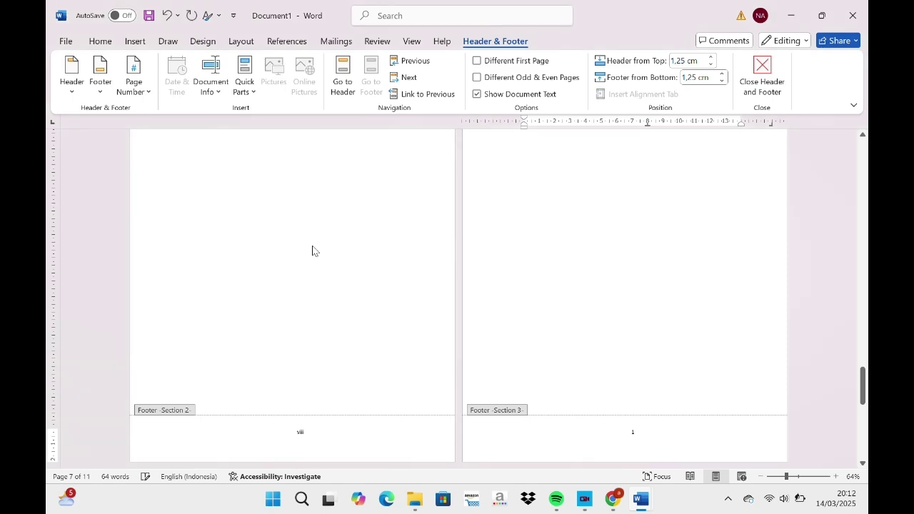
click(762, 75)
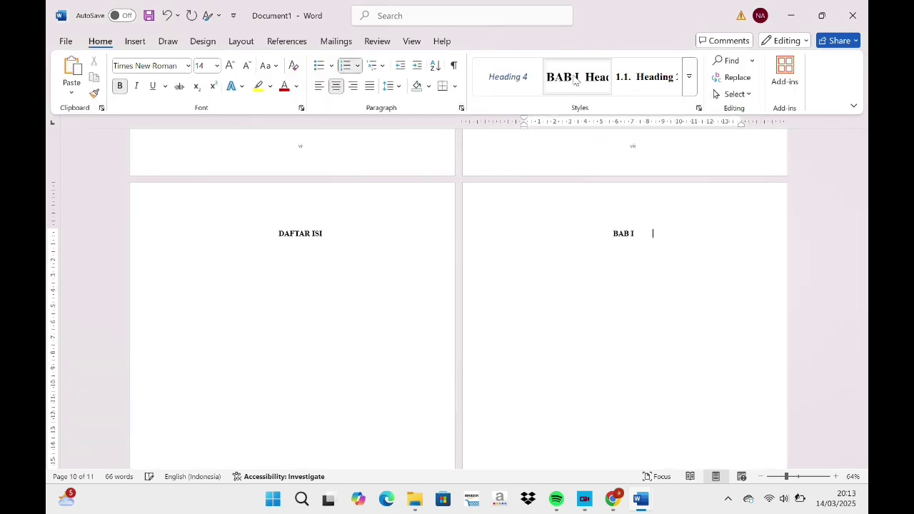
Step: Add the numbered Heading 1 BAB I with PENDAHULUAN on the line below it, and adjust that line's indent
click(575, 80)
key(Return)
text(PEN)
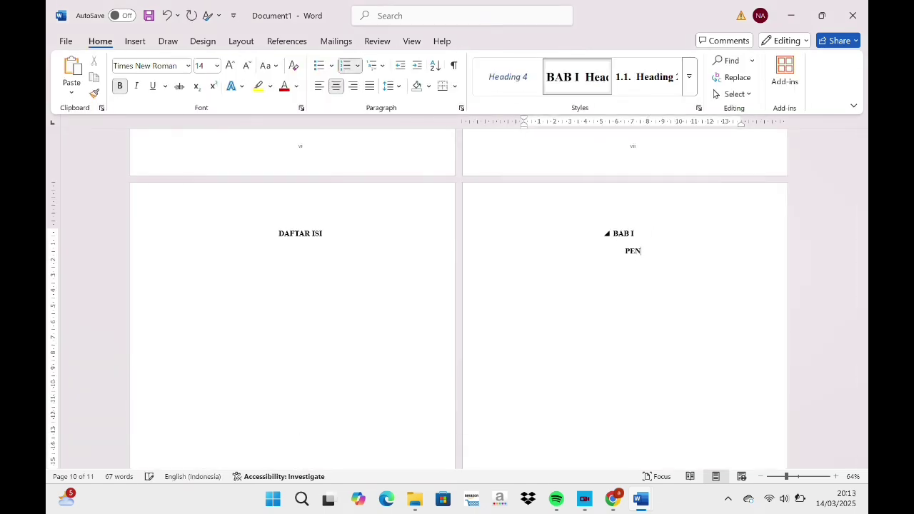
text(DAHULUAN)
click(608, 252)
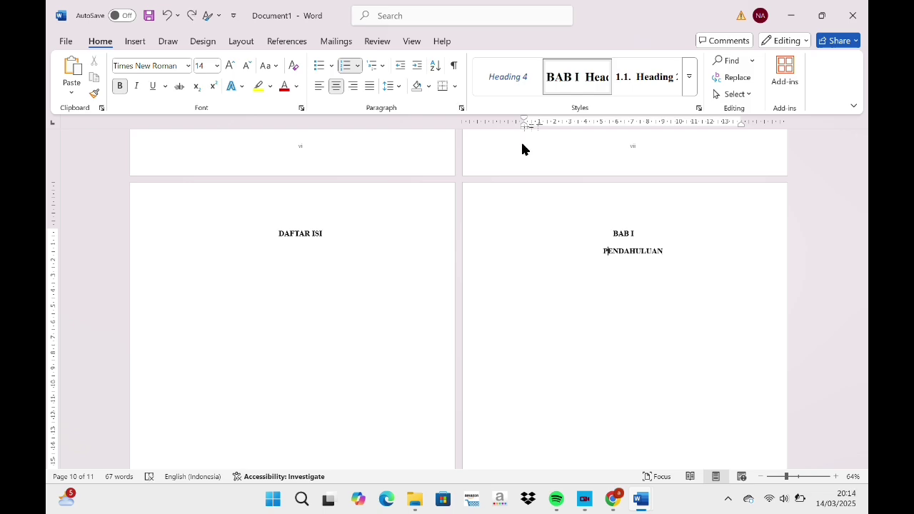
drag(525, 128, 521, 135)
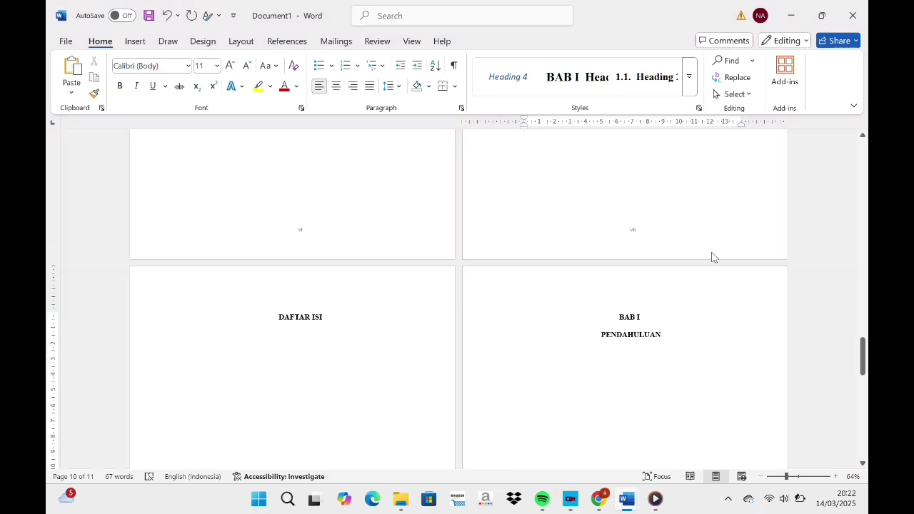
Step: Add the numbered Heading 2 subheading Latar Belakang below PENDAHULUAN
click(651, 88)
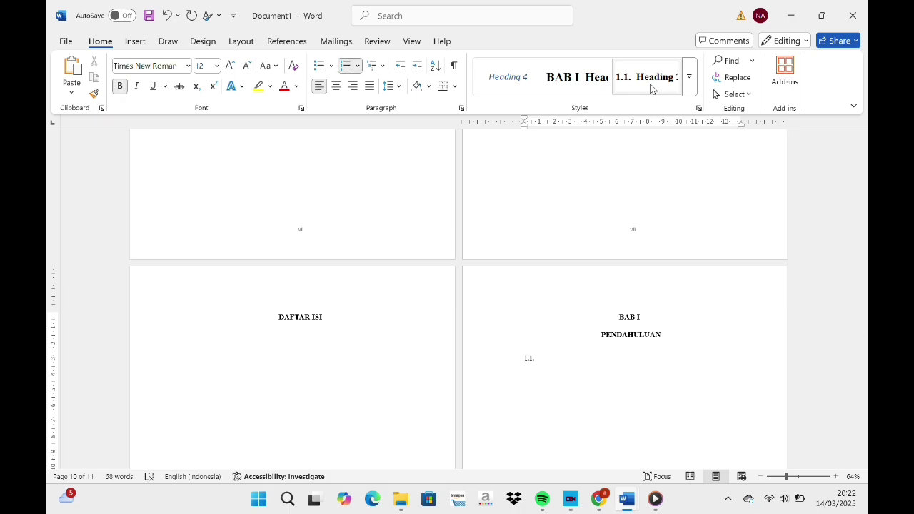
text(Latar Belakang)
key(Return)
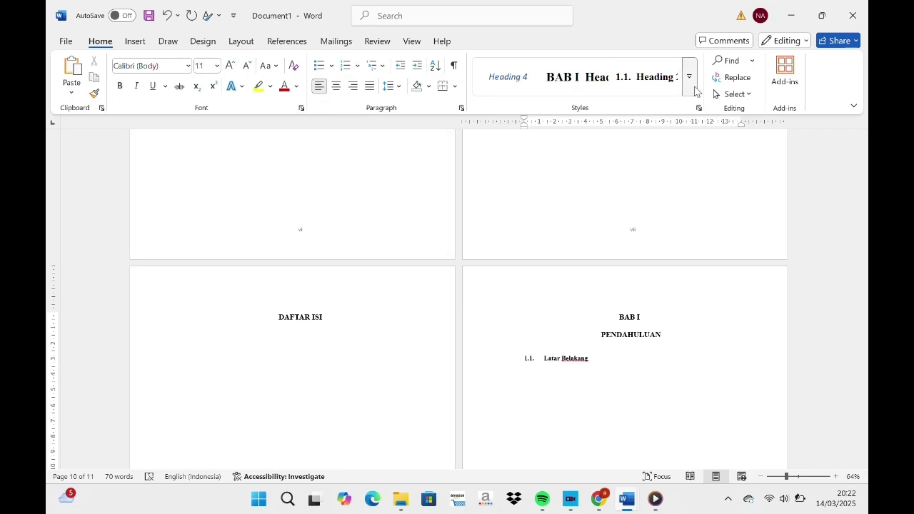
Step: Add the body text "Isi dari latar belakang" under Latar Belakang in the Title style for ISI SUB BAB
click(693, 91)
click(652, 113)
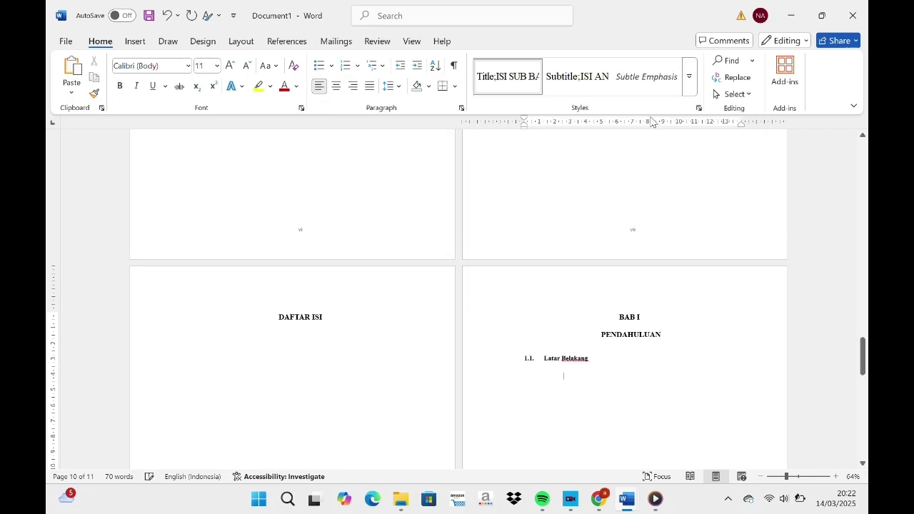
text(Isi)
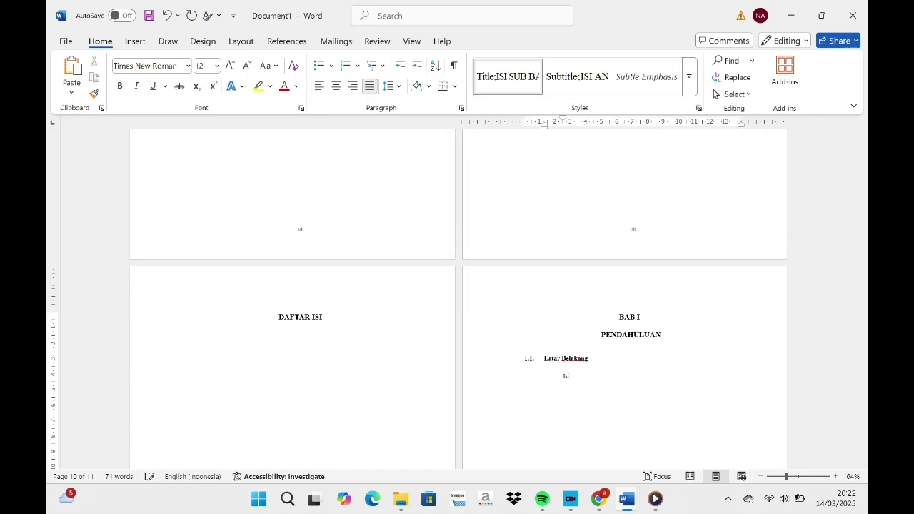
text( dari latar belakang)
key(Return)
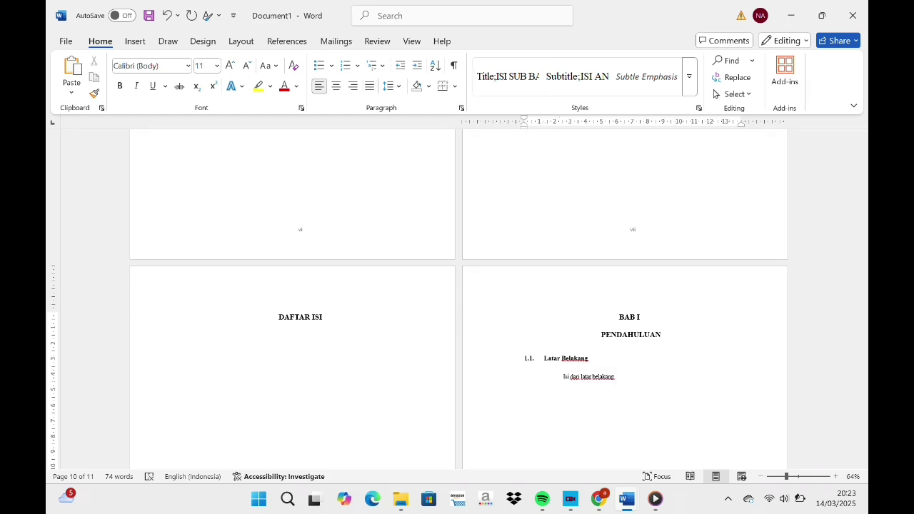
Step: Add the numbered Heading 2 subheading Rumusan Masalah below the Latar Belakang text
click(690, 76)
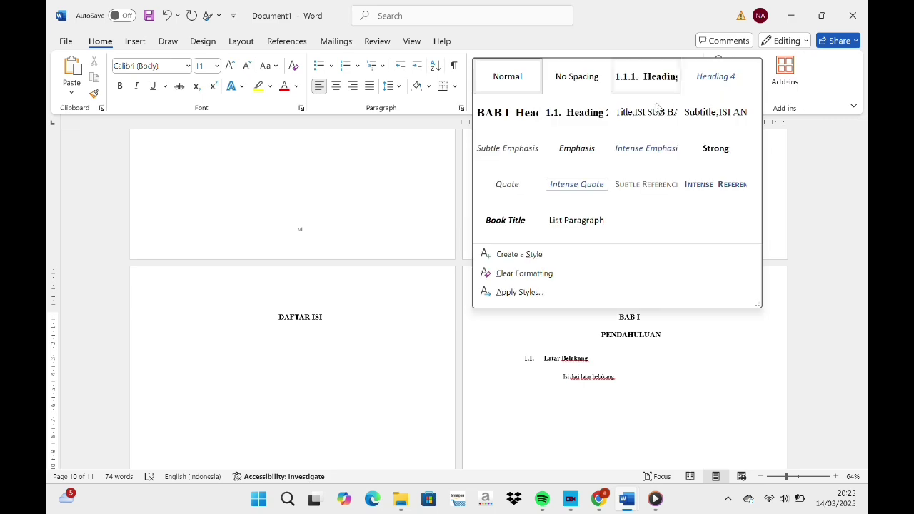
click(588, 125)
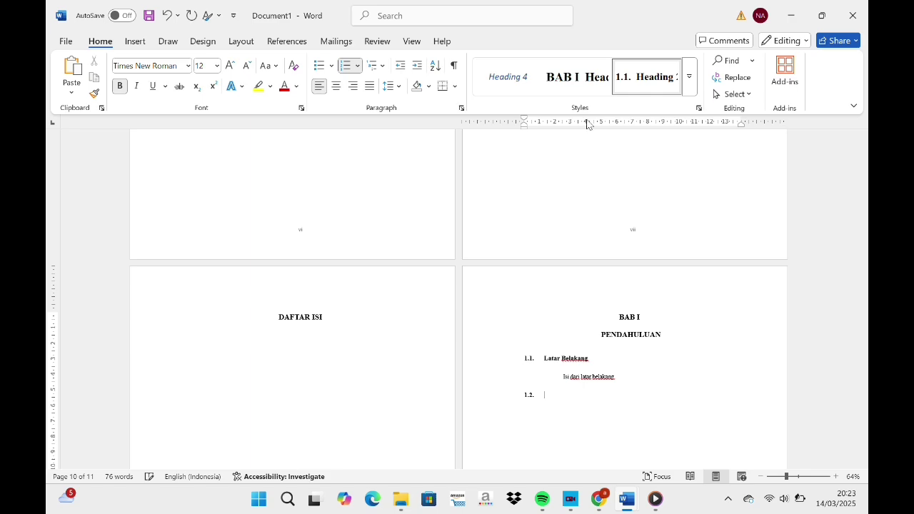
text(T)
text(u)
text(musan M)
text(asalah)
key(Return)
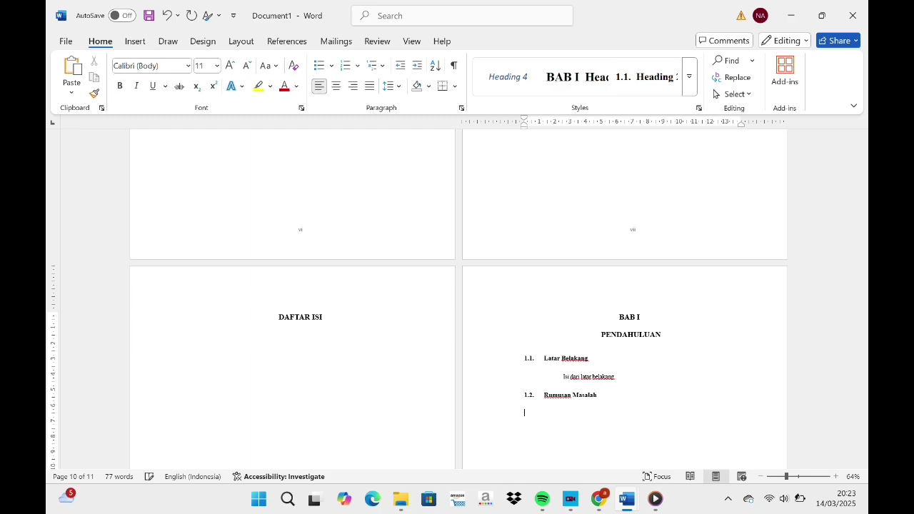
Step: Add the body text "Isi dari rumusan masalah" under Rumusan Masalah in the Title style for ISI SUB BAB
click(688, 76)
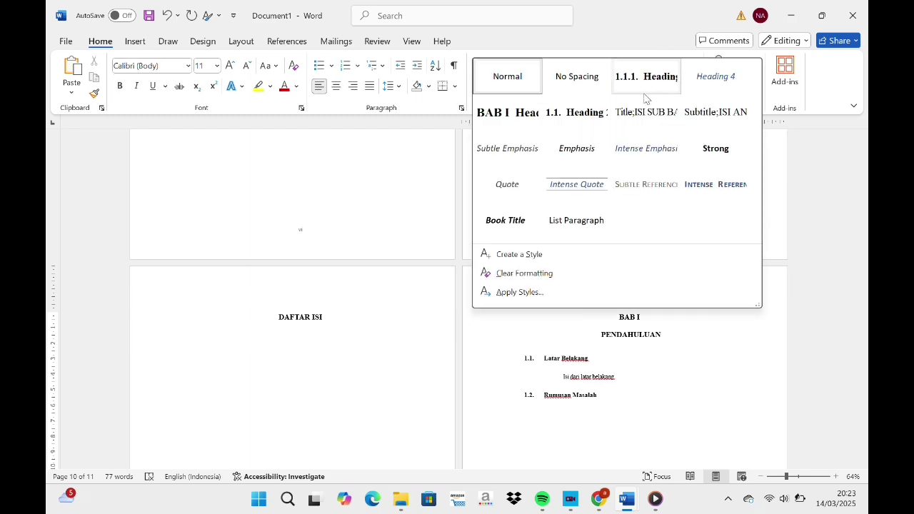
click(625, 121)
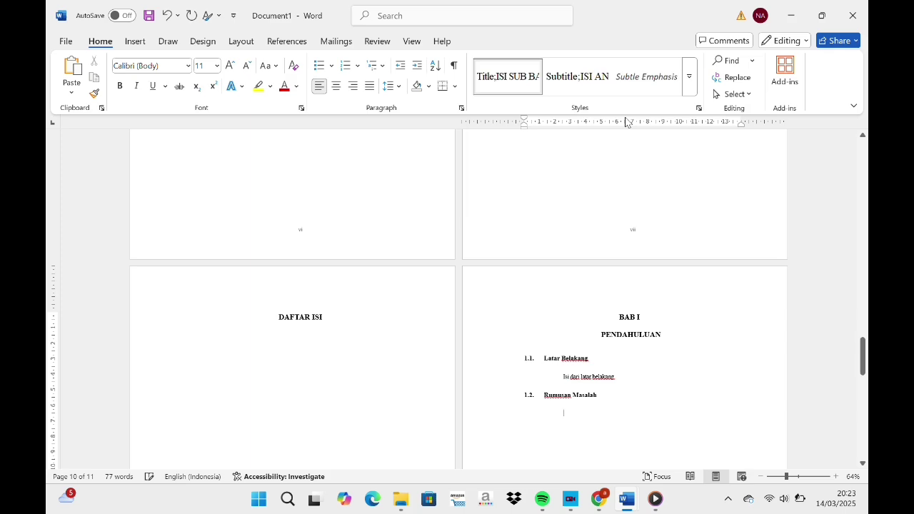
text(isi)
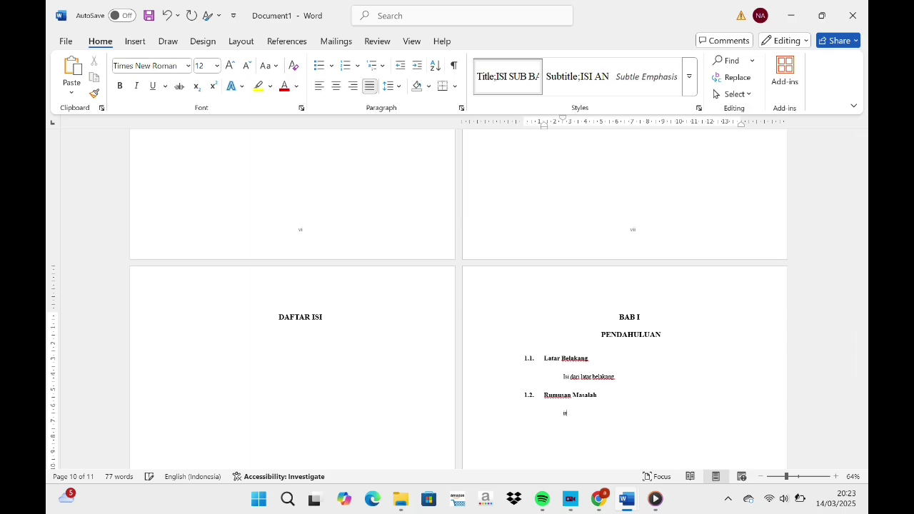
text( dari rumusan masalah)
key(Return)
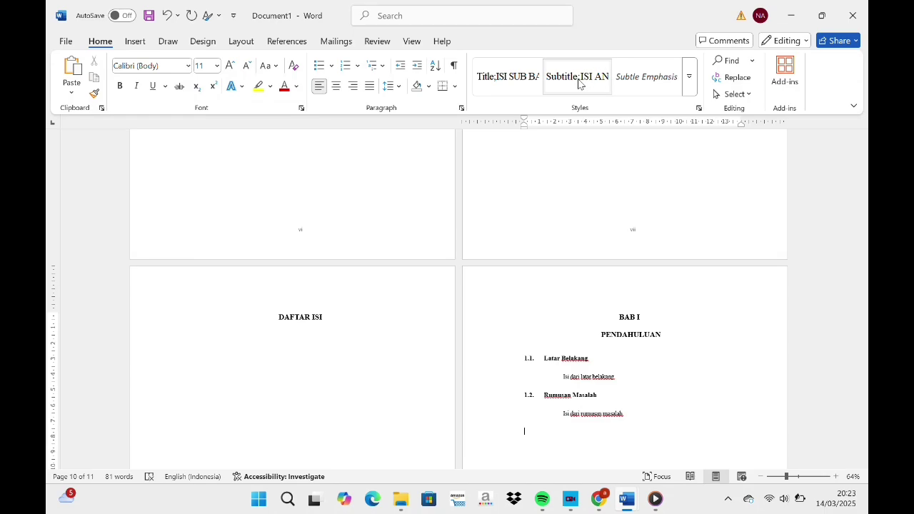
Step: Add the numbered Heading 2 subheading Tujuan Penelitian below the Rumusan Masalah text
click(690, 89)
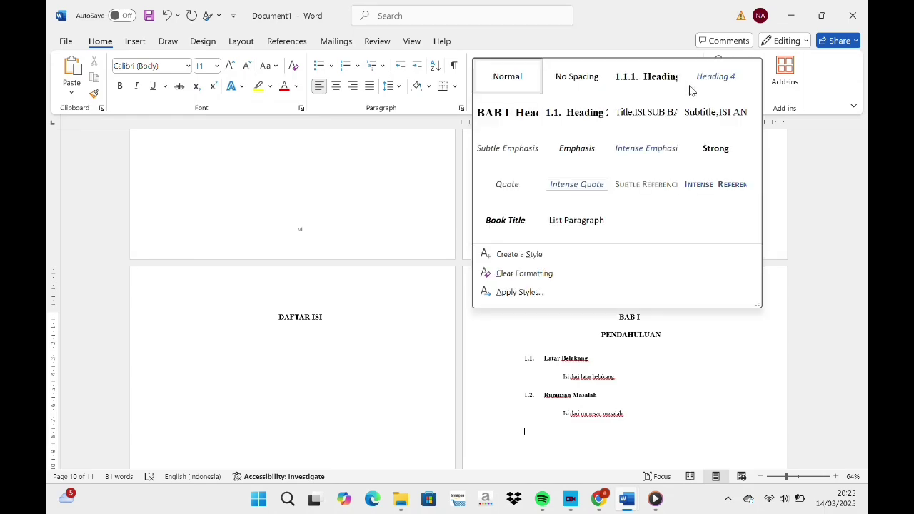
click(593, 111)
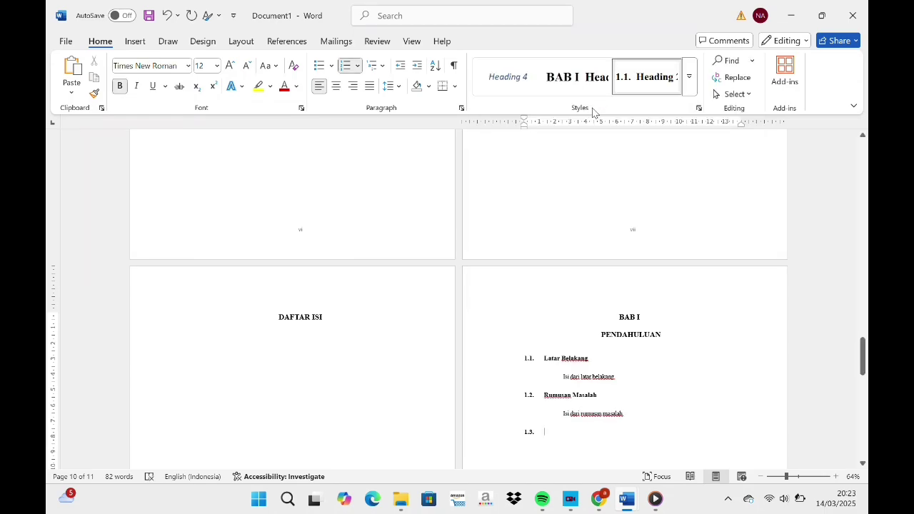
text(I)
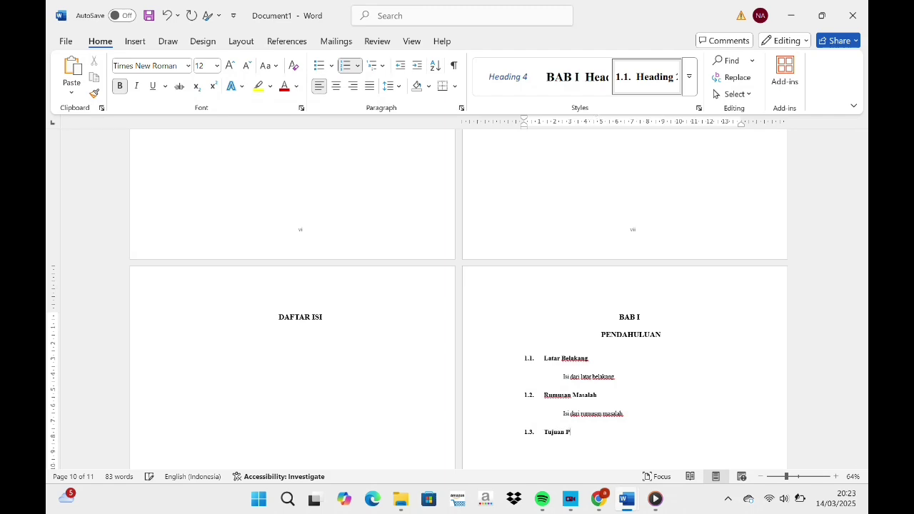
text(itian)
key(Return)
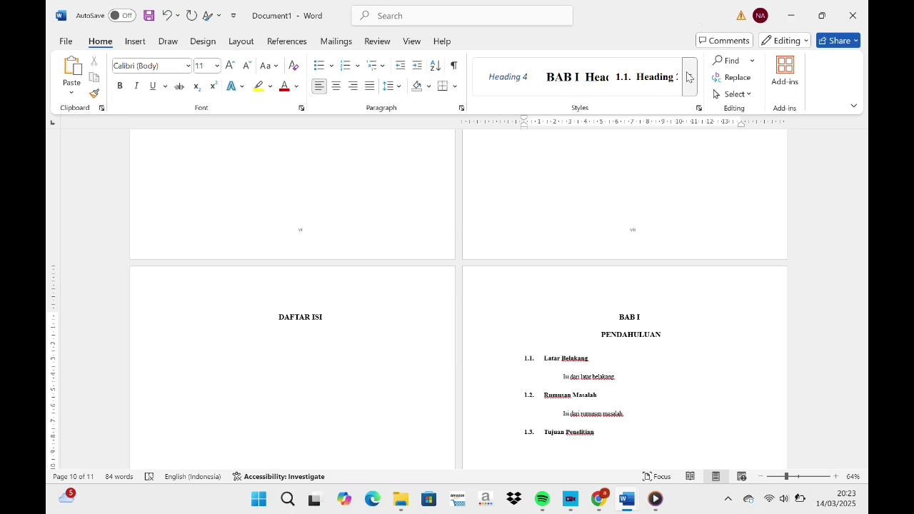
Step: Add the body text "Isi dari tujuan penelitian" under Tujuan Penelitian in the Title style for ISI SUB BAB
click(689, 77)
click(658, 115)
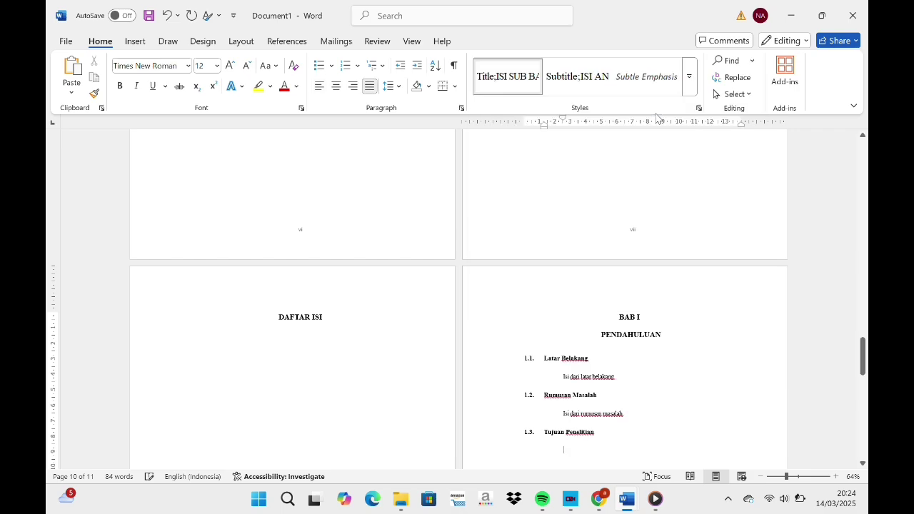
text(Isi dari tujuan peneli)
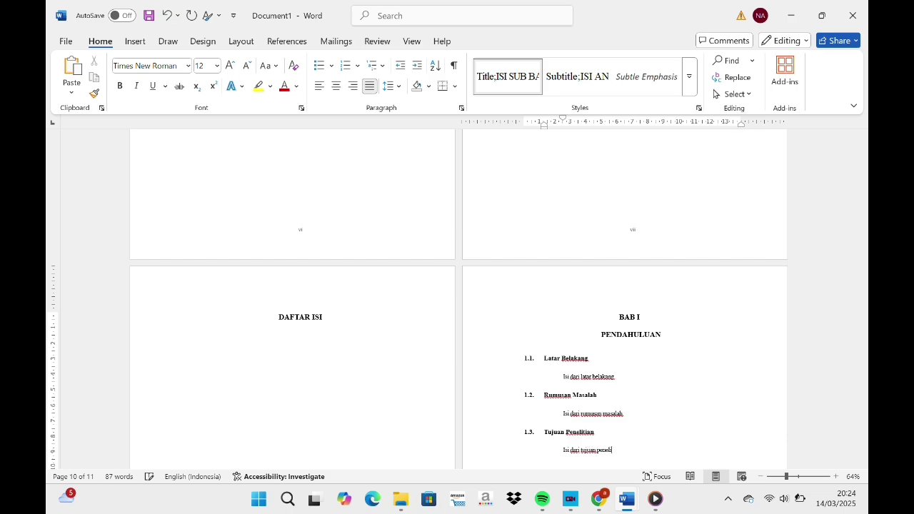
text(tian)
key(Return)
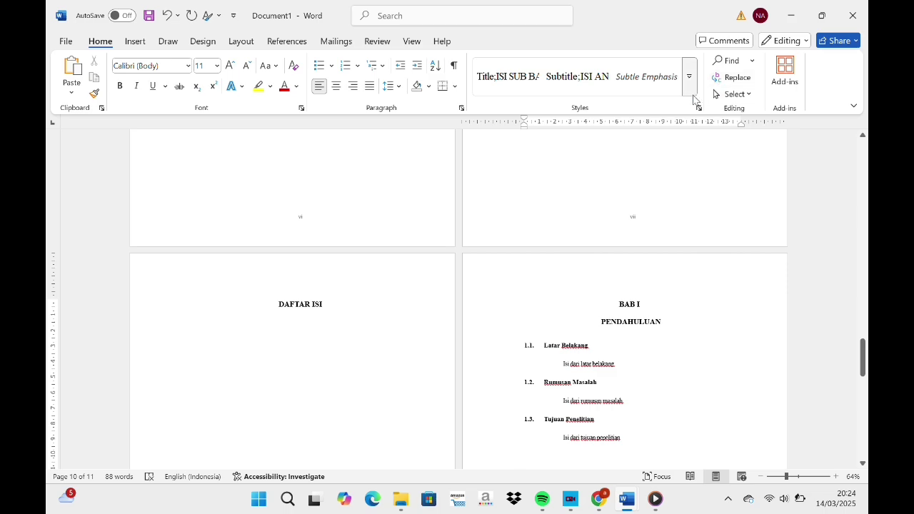
Step: Add the numbered Heading 2 subheading Manfaat Penelitian below the Tujuan Penelitian text
click(691, 93)
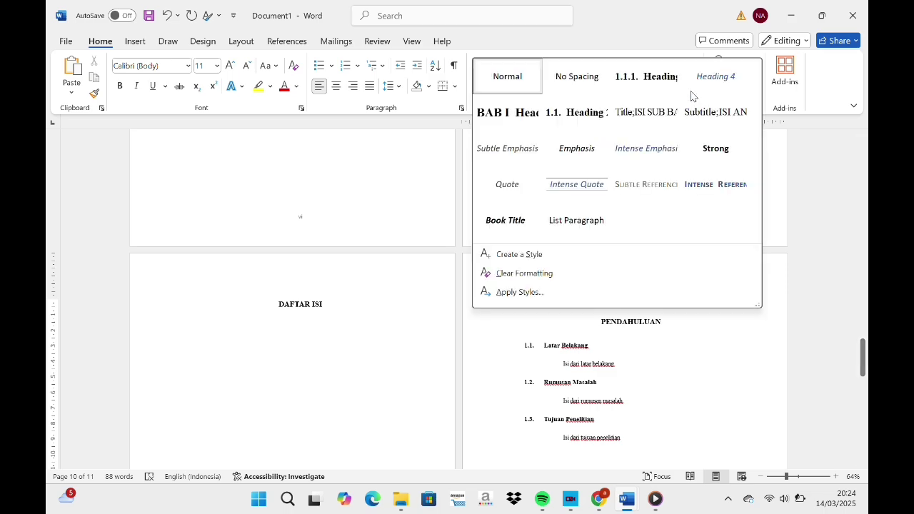
click(597, 115)
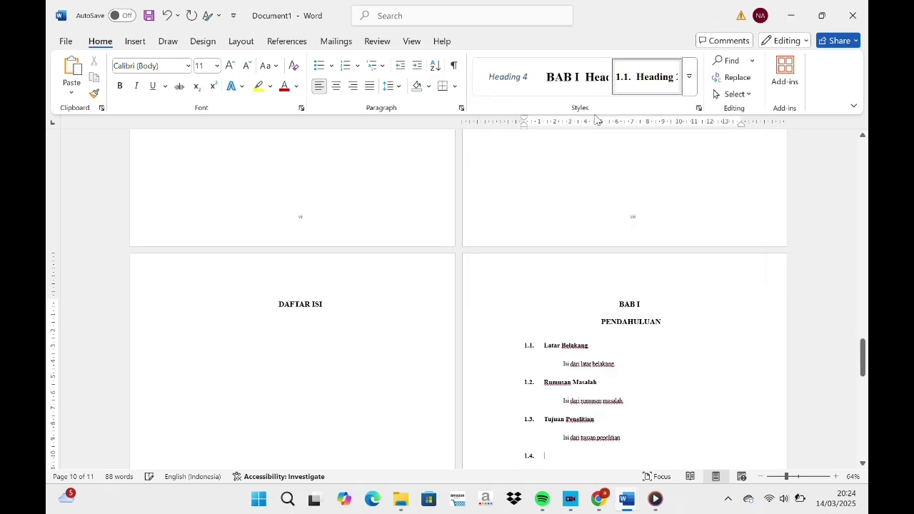
text(Ma)
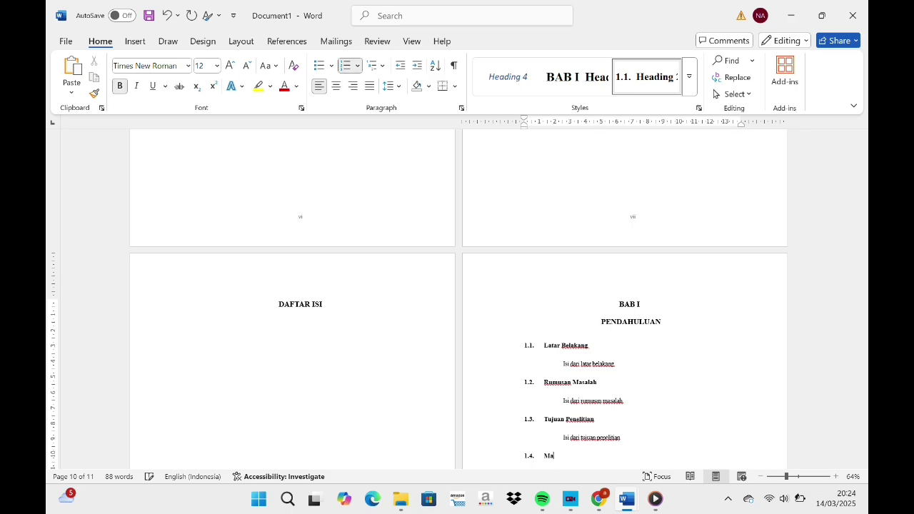
text(nfaat Penelitian)
key(Return)
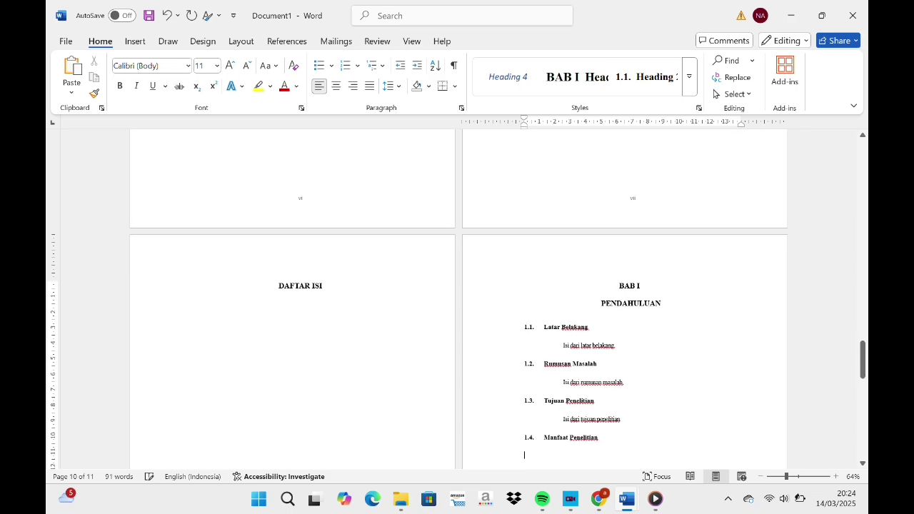
Step: Add the body text "Isi dari manfaat penelitian" under Manfaat Penelitian in the Title style for ISI SUB BAB
click(688, 82)
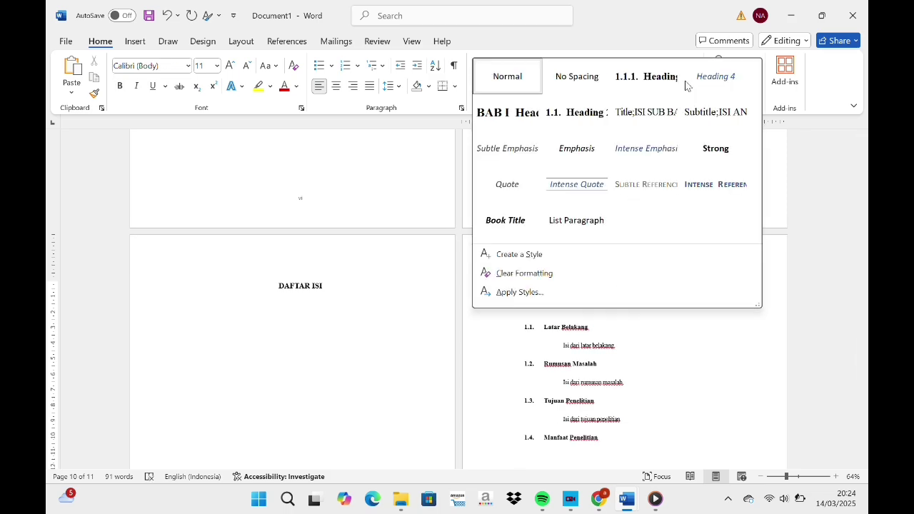
click(647, 113)
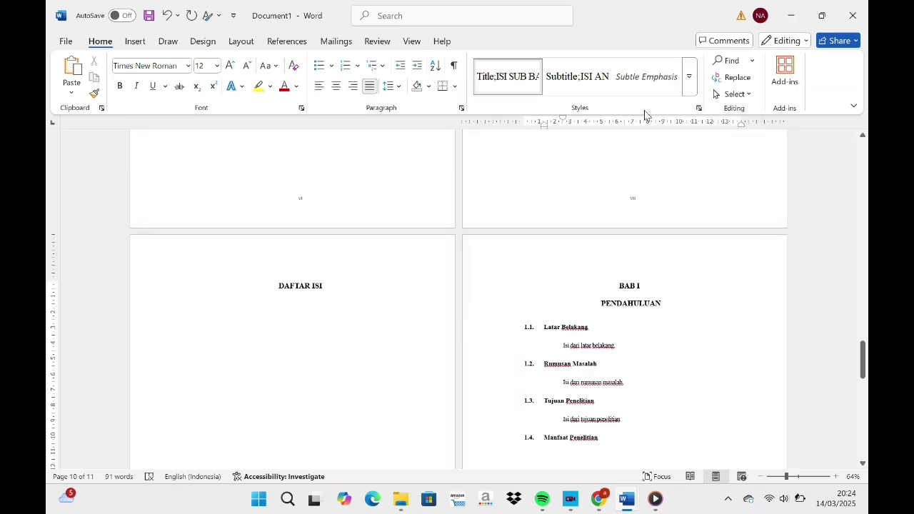
text(Isi dari )
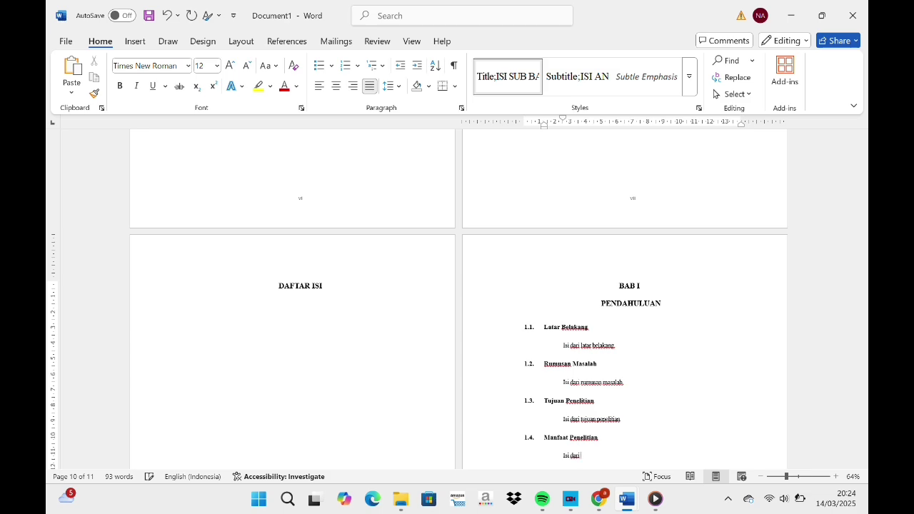
text(manfaat pene)
key(BackSpace)
text(itia)
text(nel)
Step: Start chapter BAB II on a new page as a Heading 1 titled TINJAUAN PUSTAKA on its second line, and indent it about 0.5 cm
key(Return)
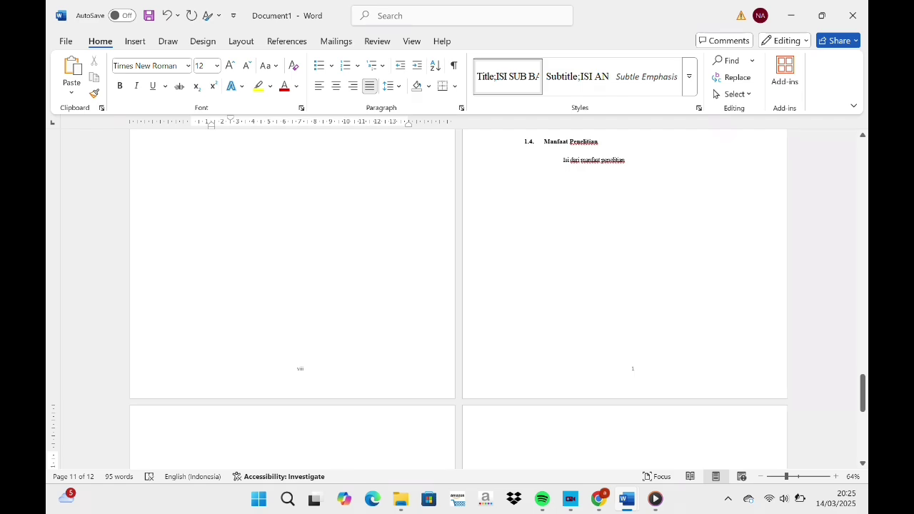
click(690, 77)
click(513, 126)
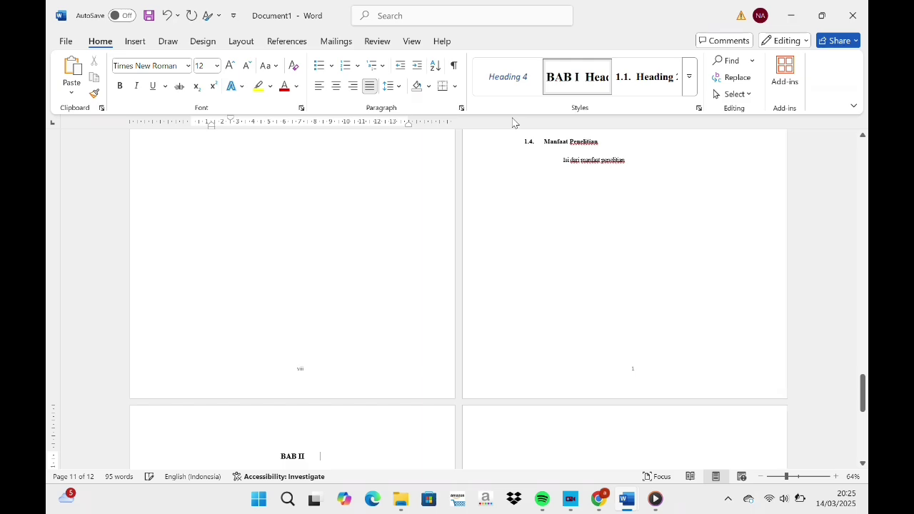
key(Return)
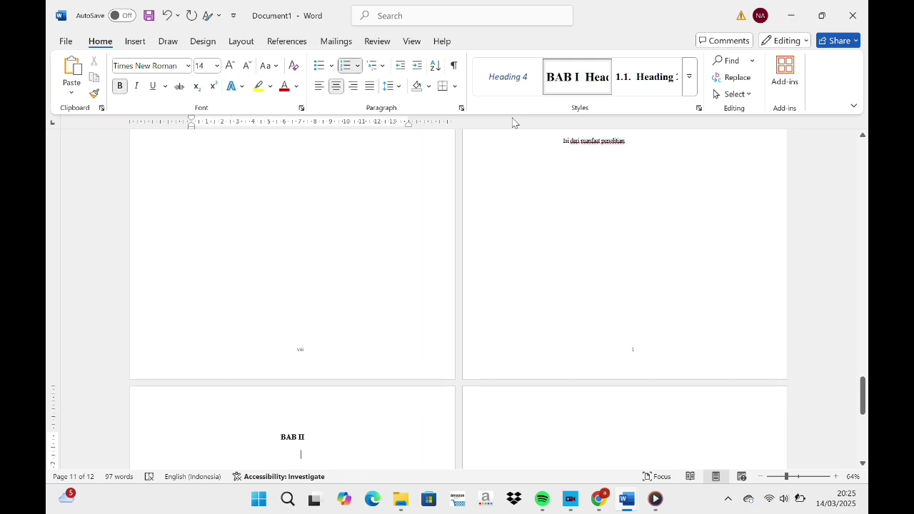
text(TINJAUAN)
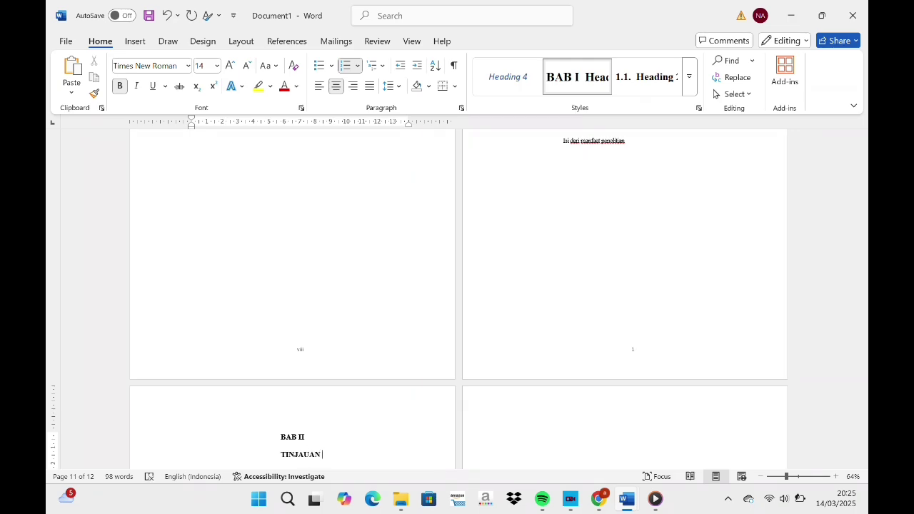
text( PUSTAKA)
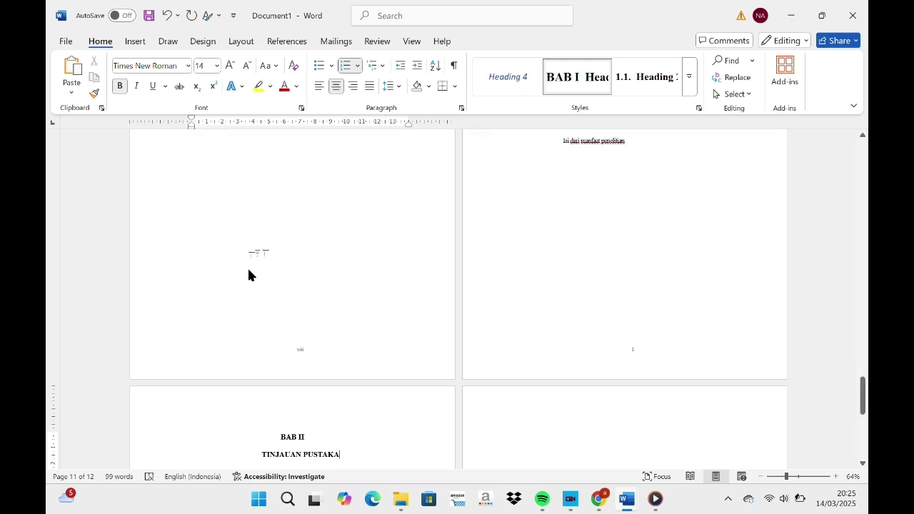
drag(190, 122, 200, 132)
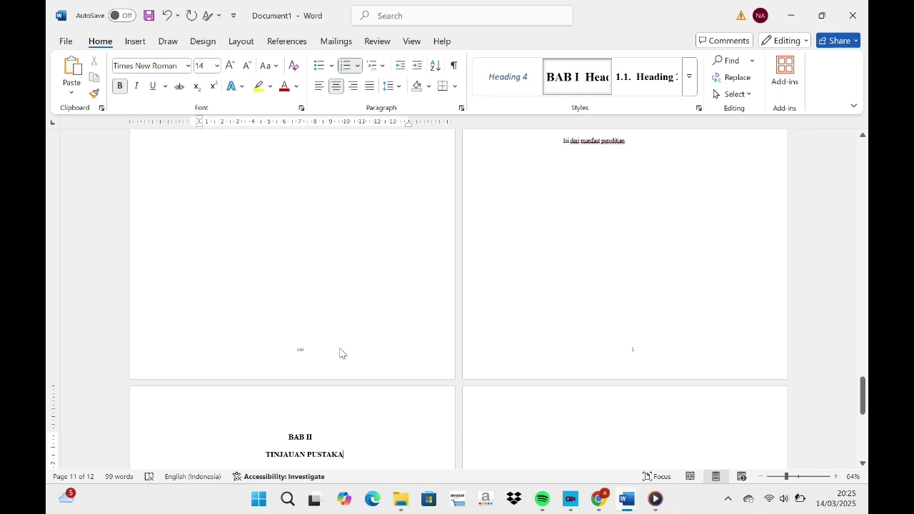
Step: Add the numbered Heading 2 subheading Kajian Teoritis below TINJAUAN PUSTAKA
key(Return)
key(Return)
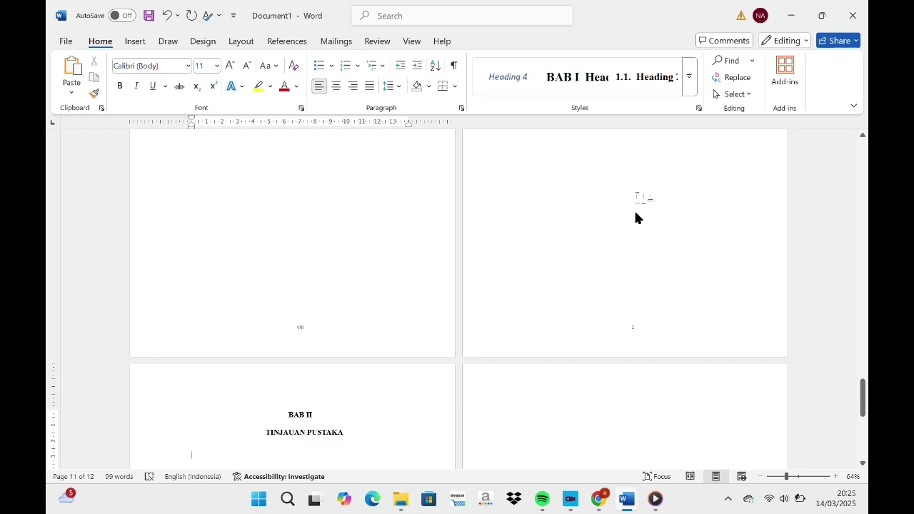
click(646, 86)
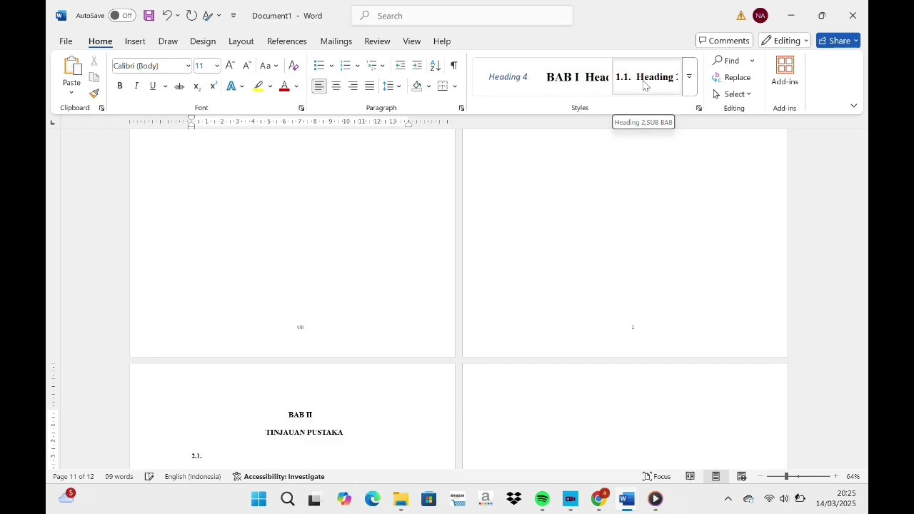
click(643, 86)
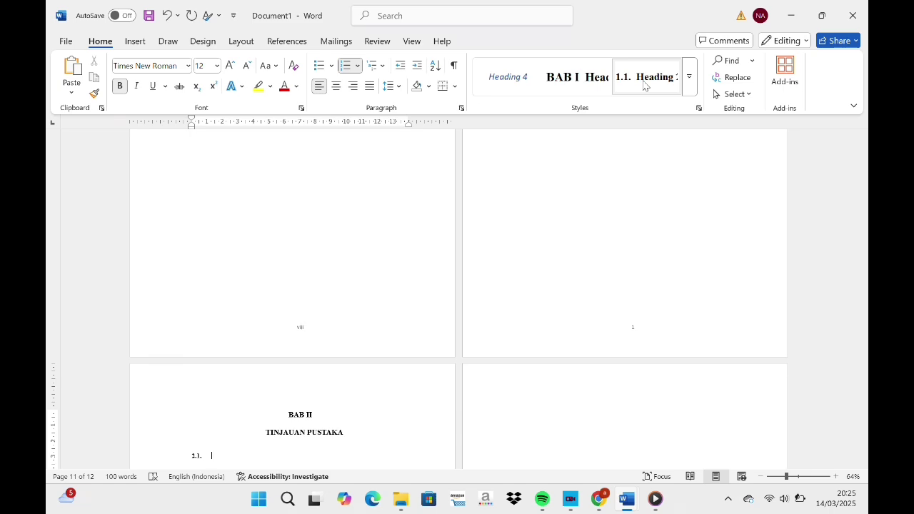
text(Kajian Teoritis)
key(Return)
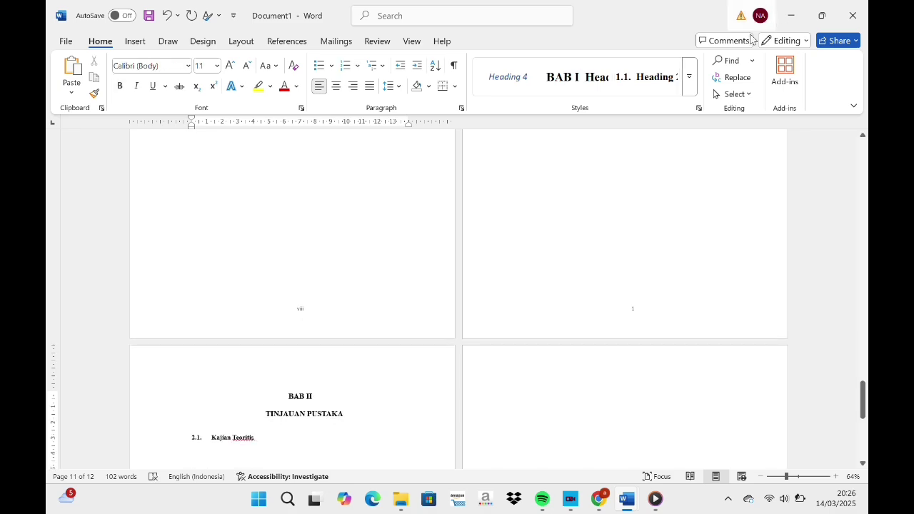
Step: Add the body text "Isi dari kajian teoritis" under Kajian Teoritis in the Title style for ISI SUB BAB
click(690, 84)
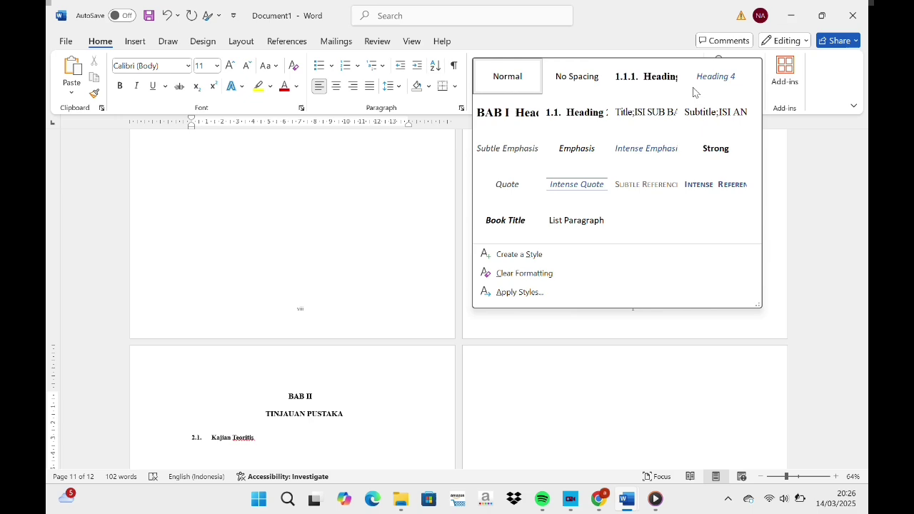
click(645, 116)
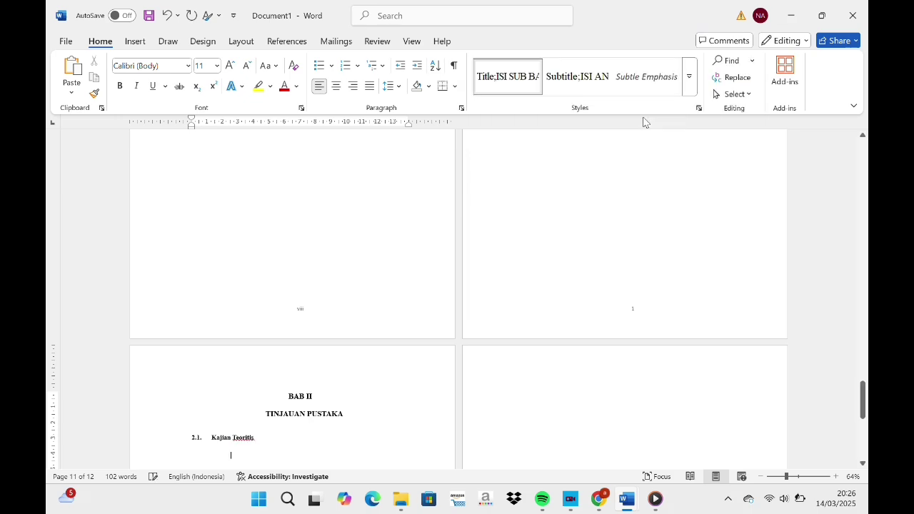
text(isi)
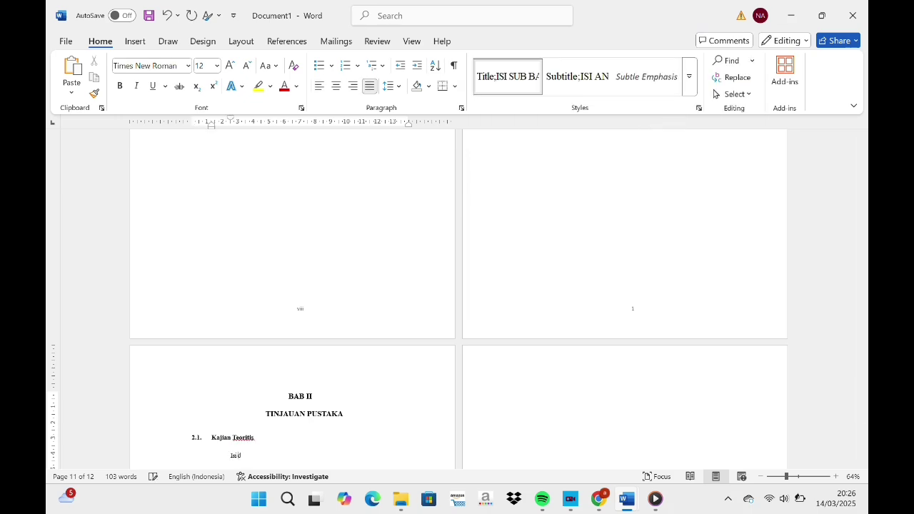
text( dari kajian teoritis)
key(Return)
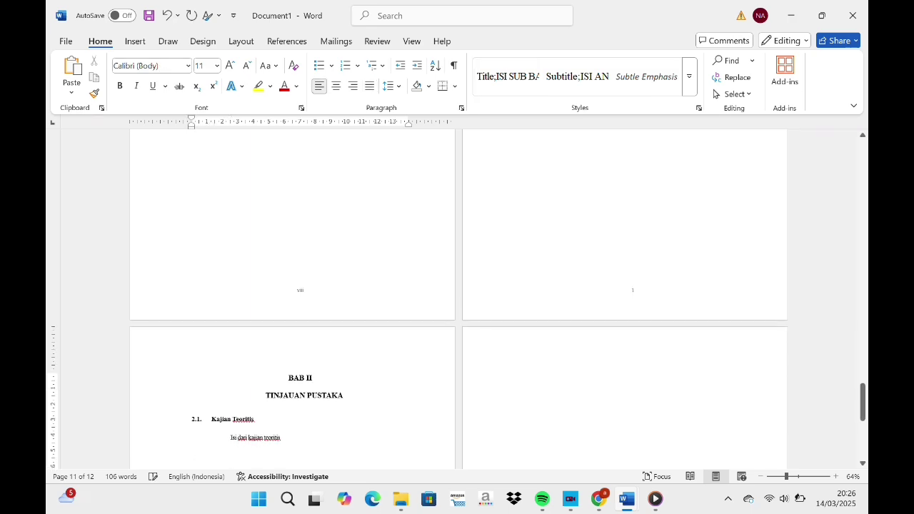
Step: Add the numbered Heading 3 (ANAK SUB BAB) subheading Teori Berbasis Sumber Daya below the Kajian Teoritis text
click(689, 84)
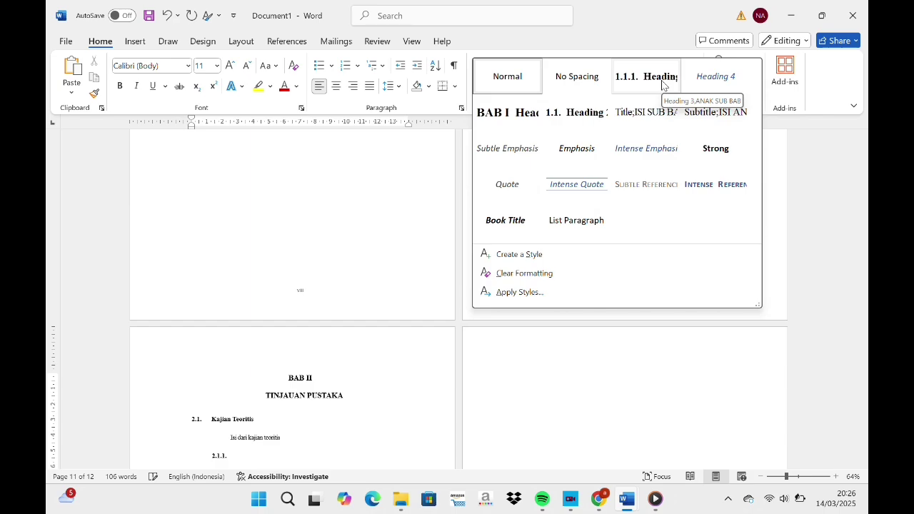
click(662, 85)
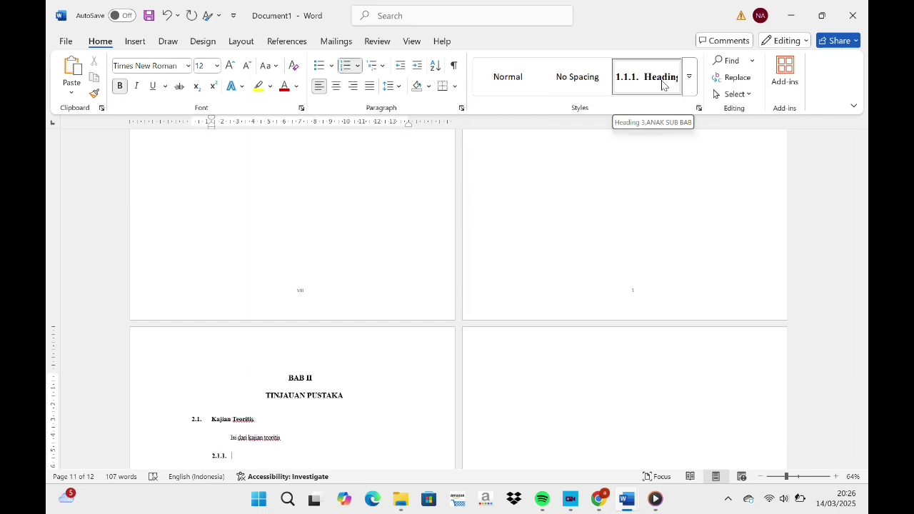
text(Teo)
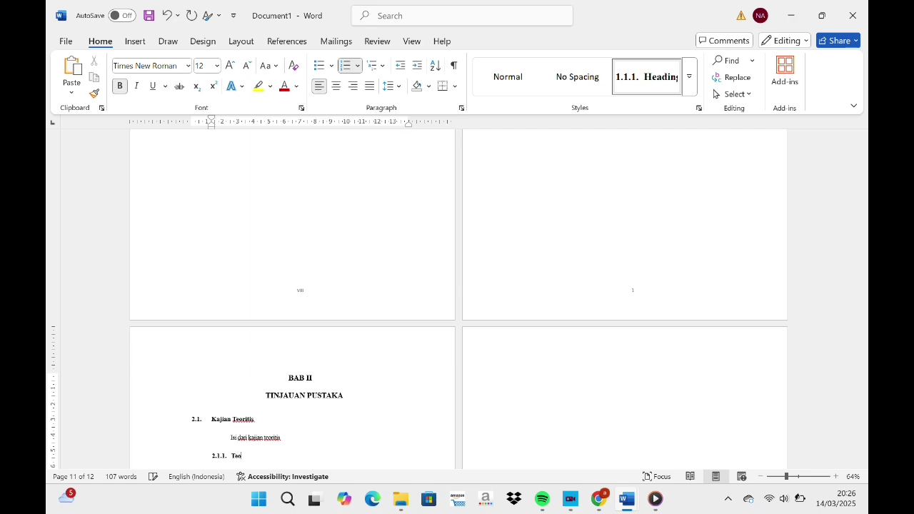
text(ri Berbasis Sumber Daya)
key(Return)
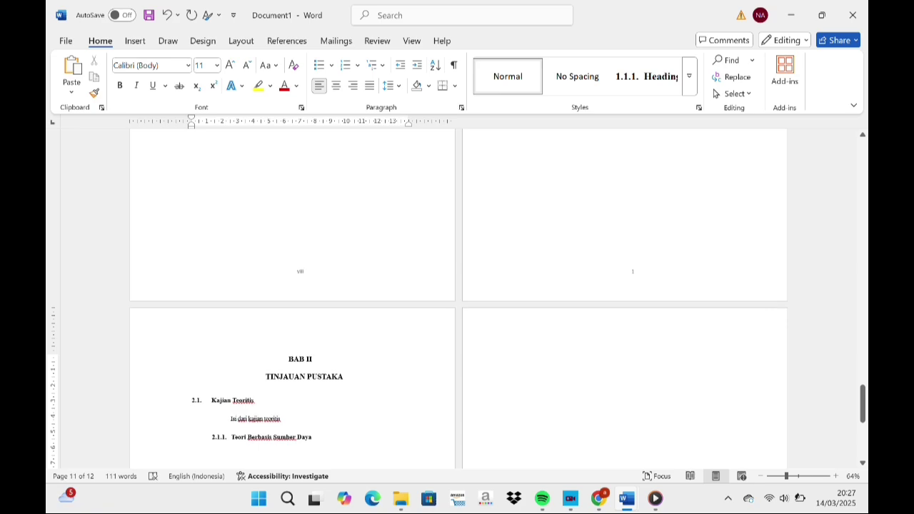
Step: Add the body text "Isi dari teori berbasis sumber daya" in the Subtitle style under Teori Berbasis Sumber Daya
click(690, 76)
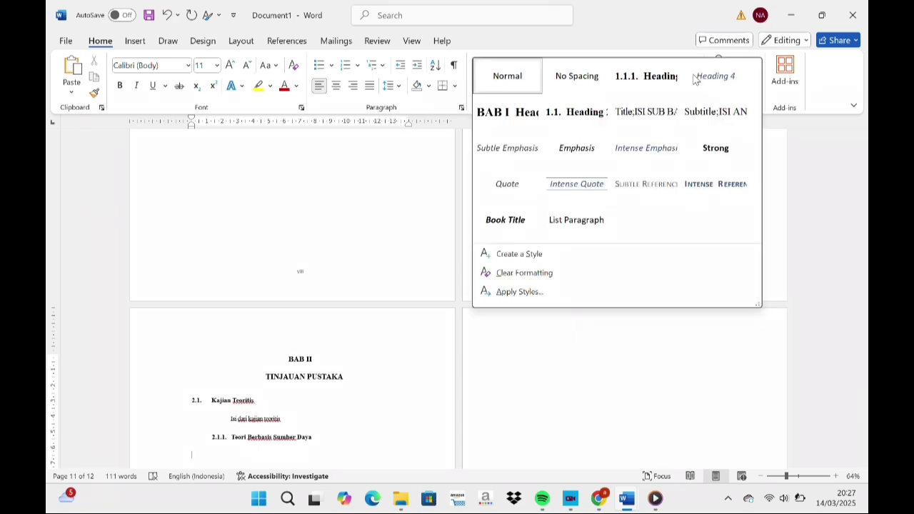
click(708, 112)
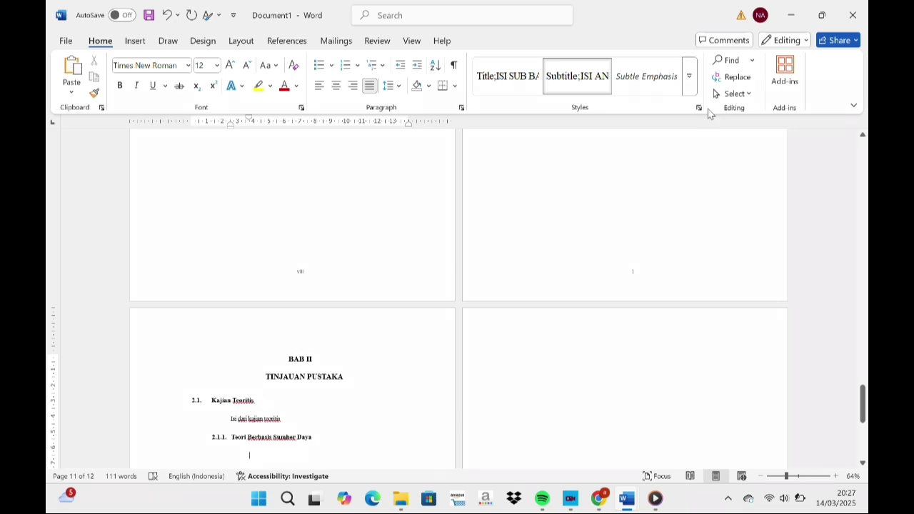
text(Isi dar)
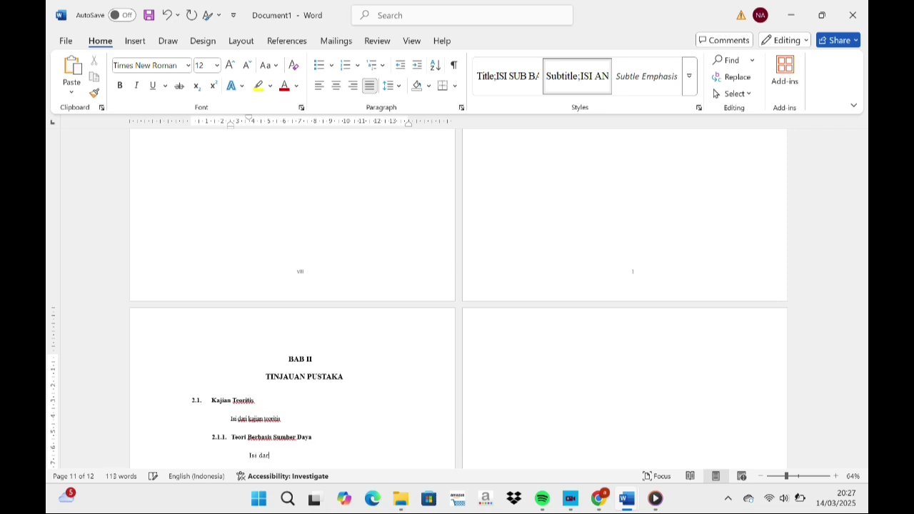
text(i teori berbasis sumber daya)
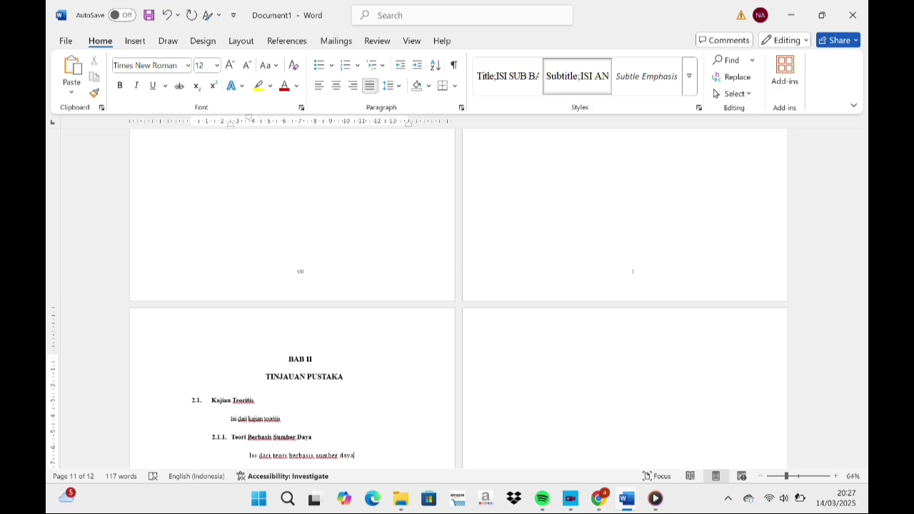
key(Return)
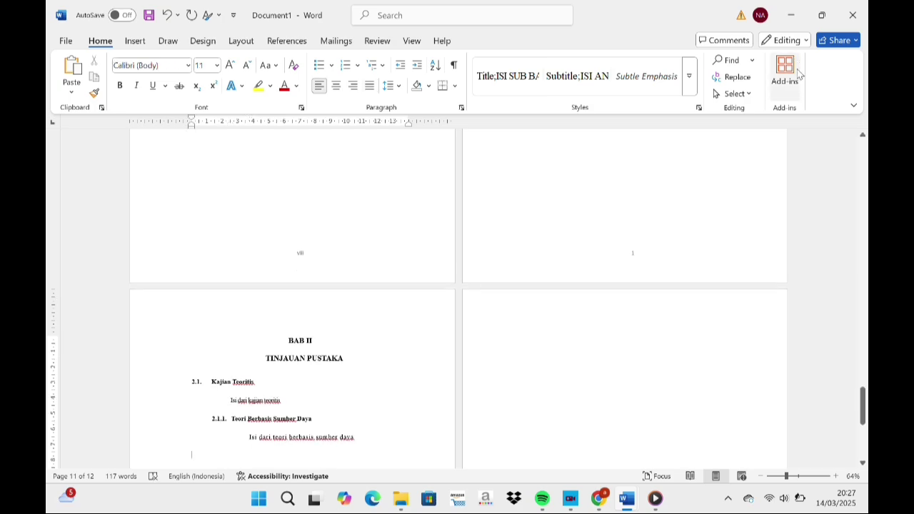
Step: Add the numbered Heading 3 subheading Konsep Sumber Daya below the Teori Berbasis Sumber Daya text
click(690, 85)
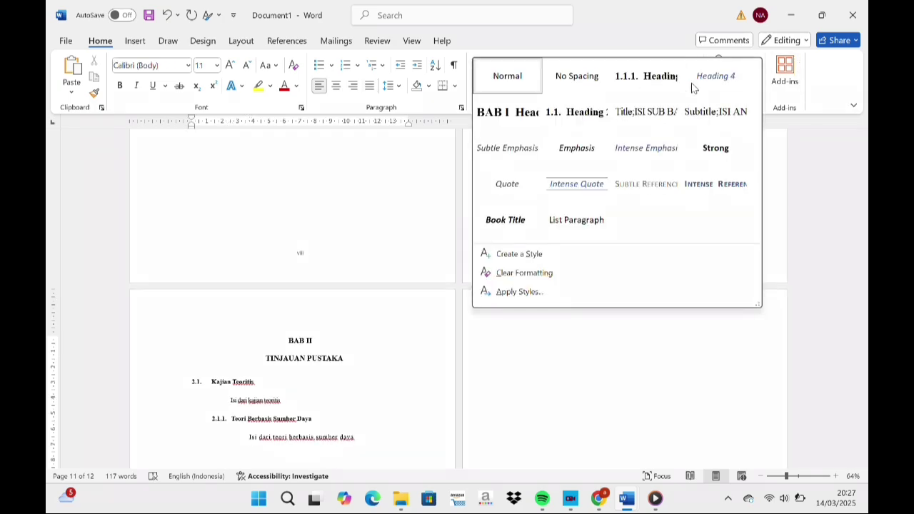
click(655, 81)
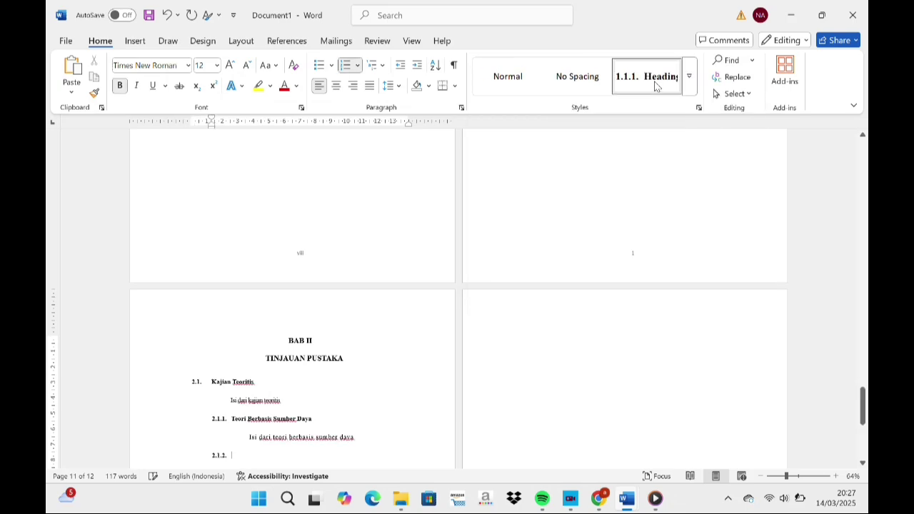
text(k)
key(BackSpace)
text(Konsep Sumb)
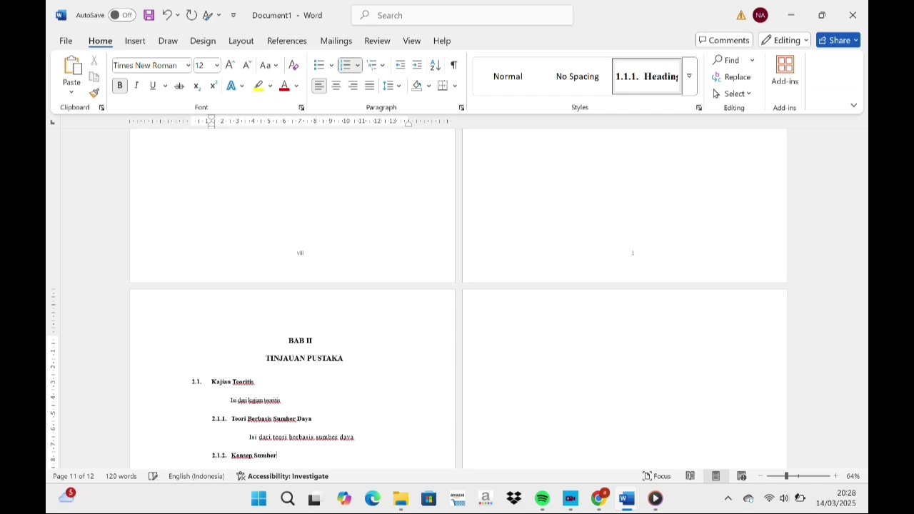
text(er Daya)
key(Return)
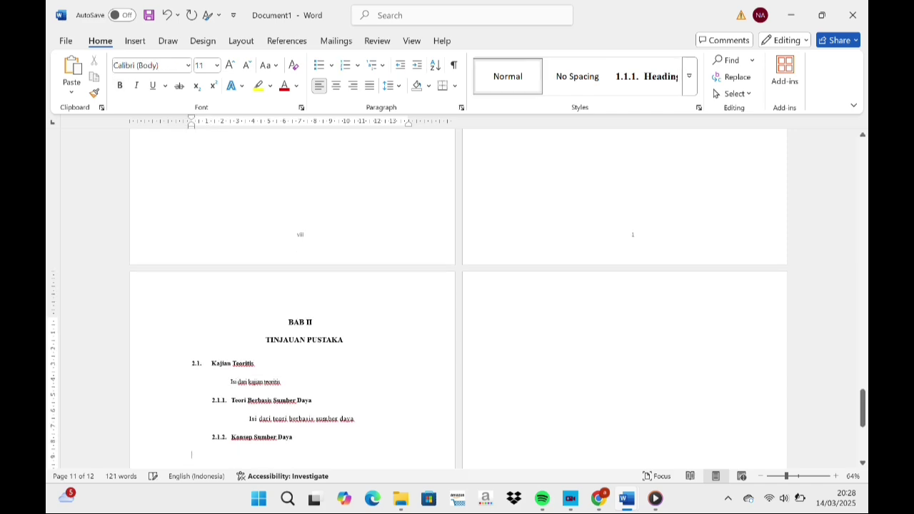
Step: Add the body text "Isi dari konsep sumber daya" in the Subtitle style under Konsep Sumber Daya
click(690, 84)
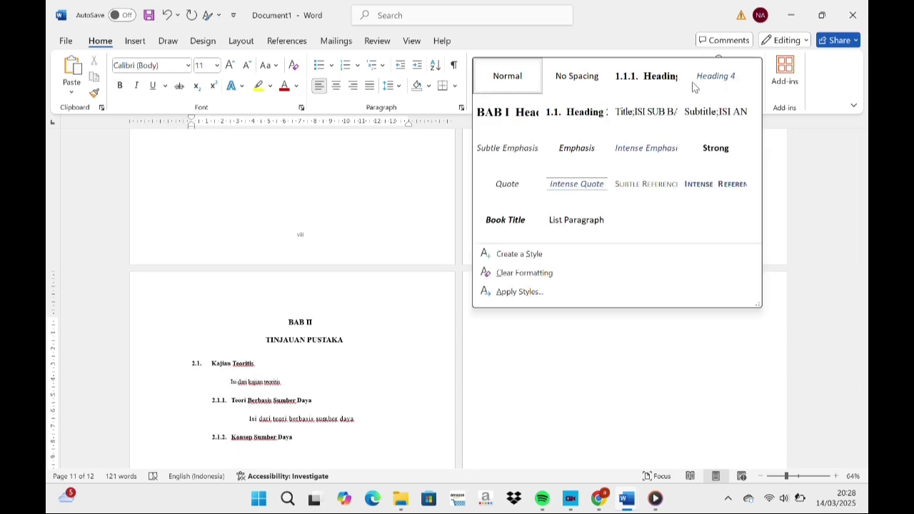
click(691, 129)
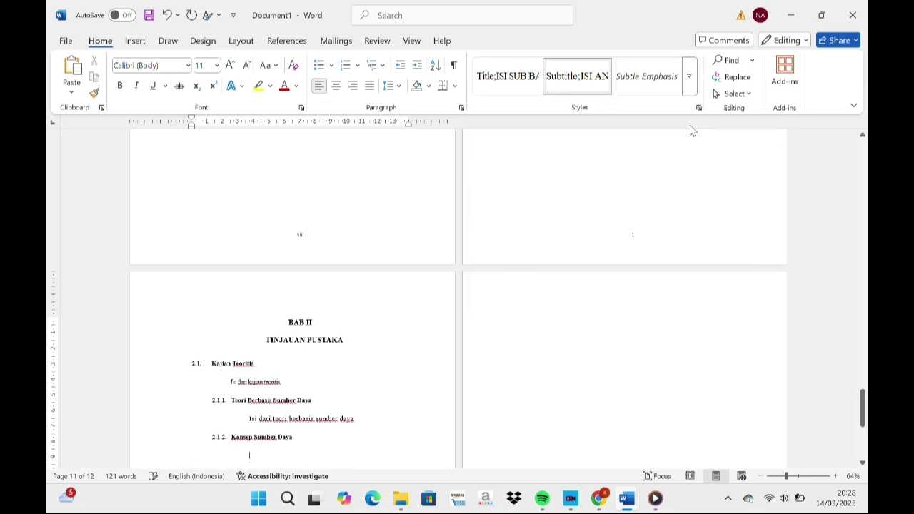
text(si )
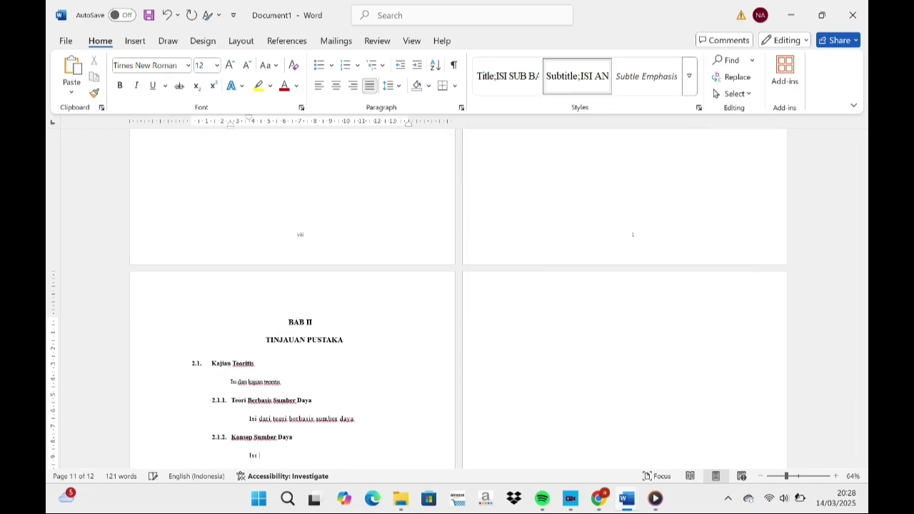
text(dak konsep sumber daya)
key(Return)
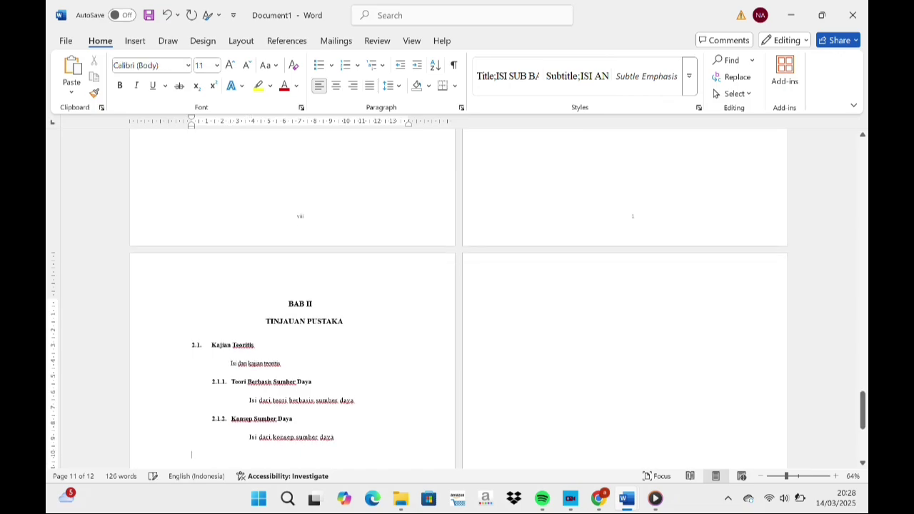
Step: Add the numbered Heading 2 subheading Kajian Empiris below the Konsep Sumber Daya text
click(690, 85)
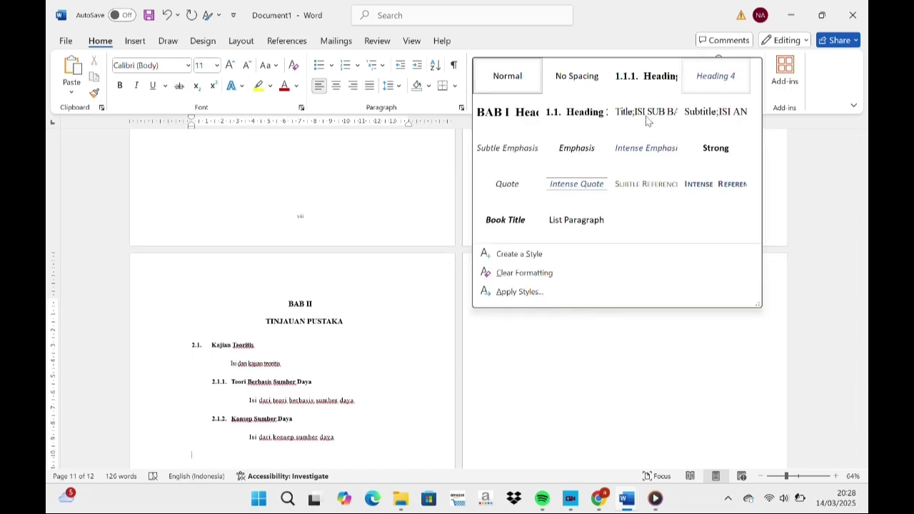
click(594, 123)
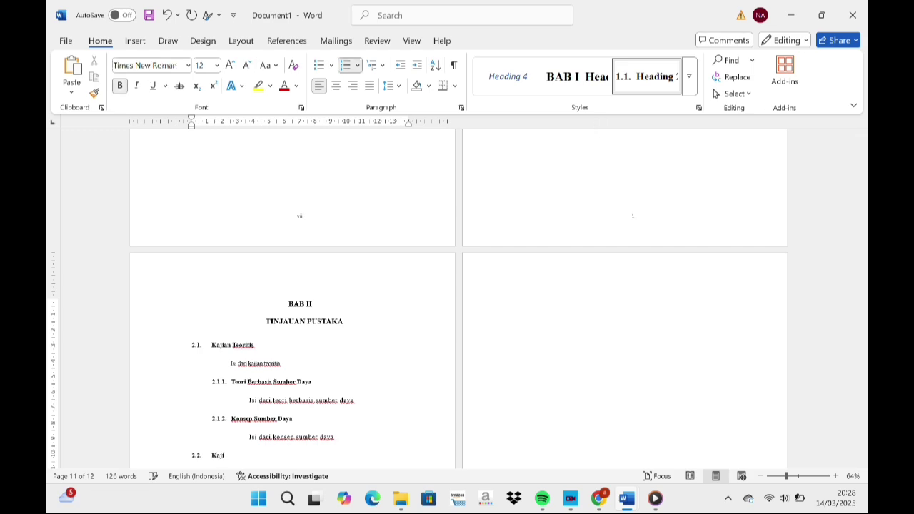
text(an Empiris)
key(Return)
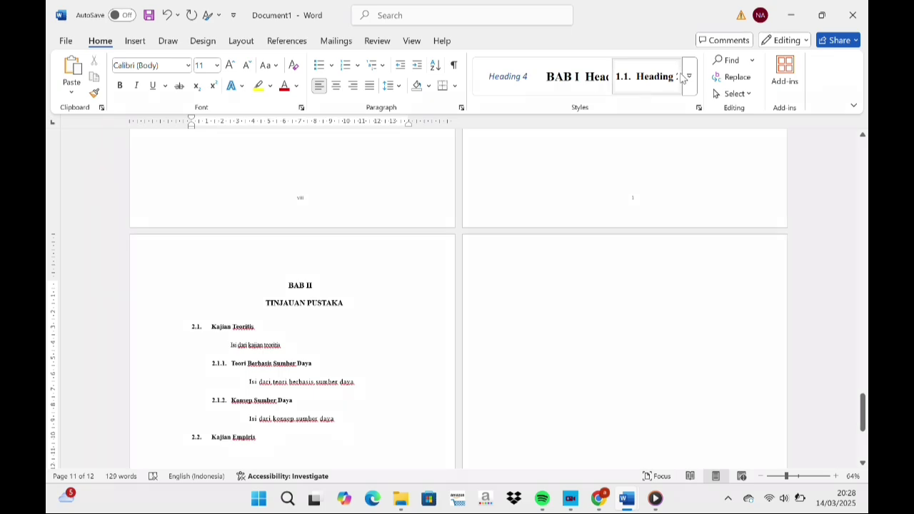
Step: Add the body text "Isi dari kajian empiris" in the Title style for ISI SUB BAB under Kajian Empiris
click(690, 81)
click(650, 109)
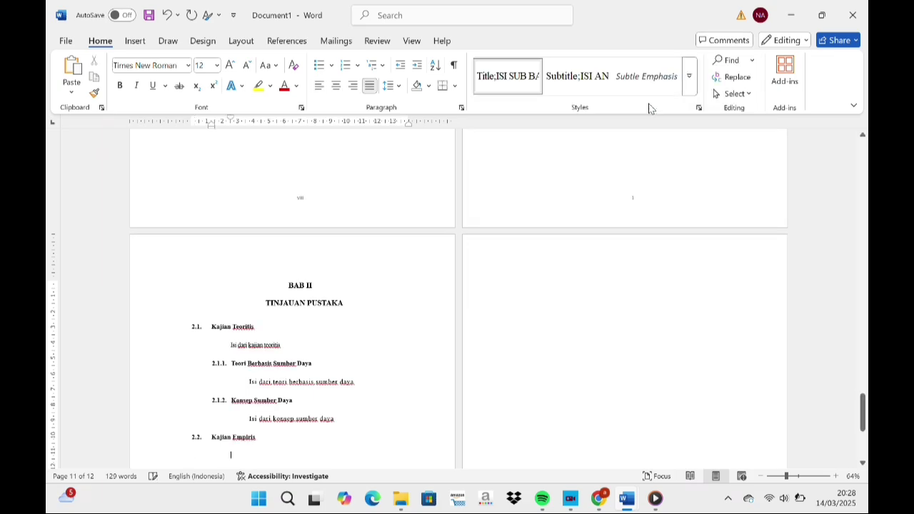
text(isi dari kajian empiris)
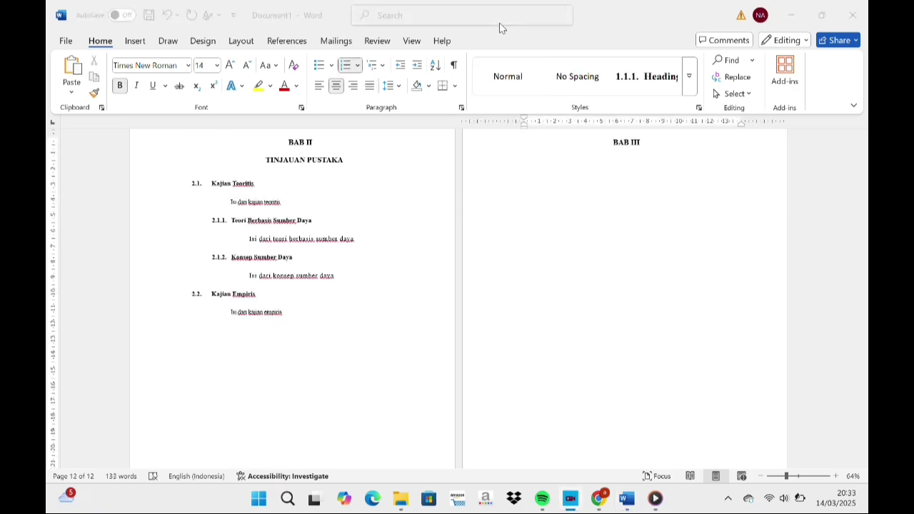
Step: Delete the empty BAB III chapter heading and its page after BAB II
click(671, 166)
key(BackSpace)
key(BackSpace)
key(BackSpace)
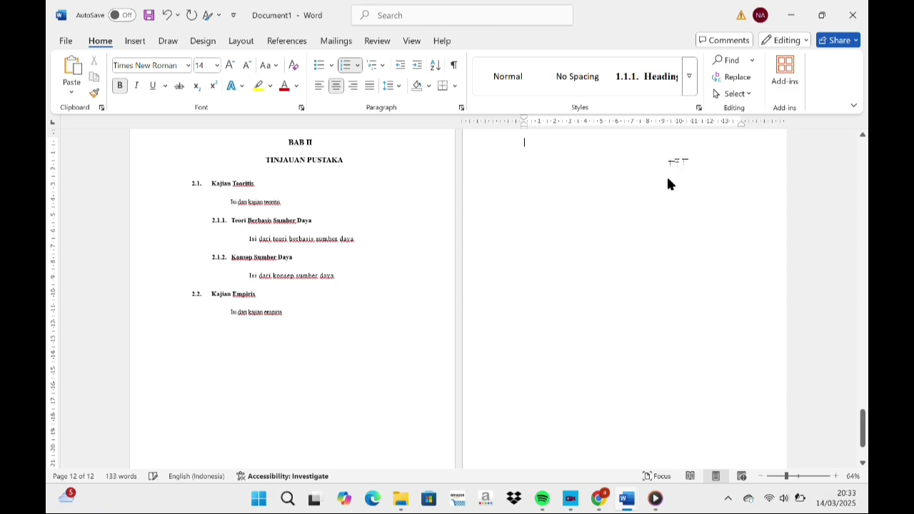
key(BackSpace)
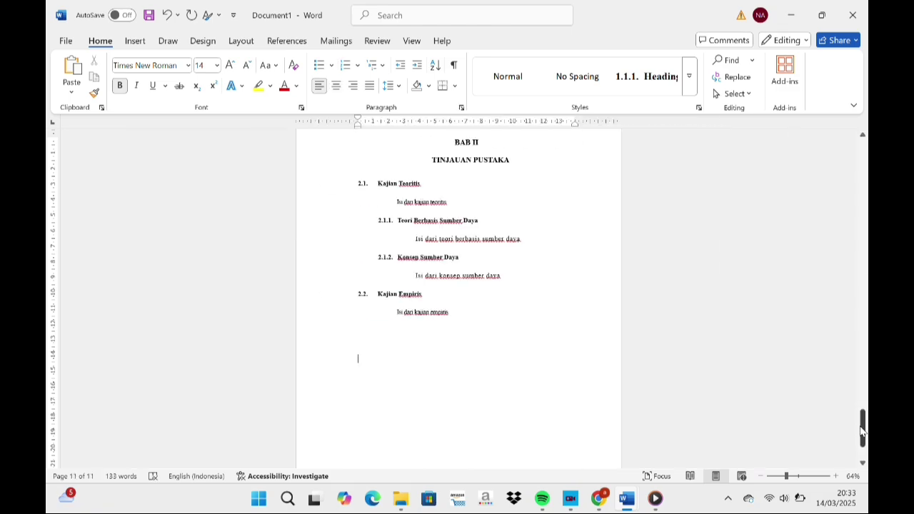
Step: Insert the Automatic Table 1 table of contents below the DAFTAR ISI heading
drag(862, 431, 853, 373)
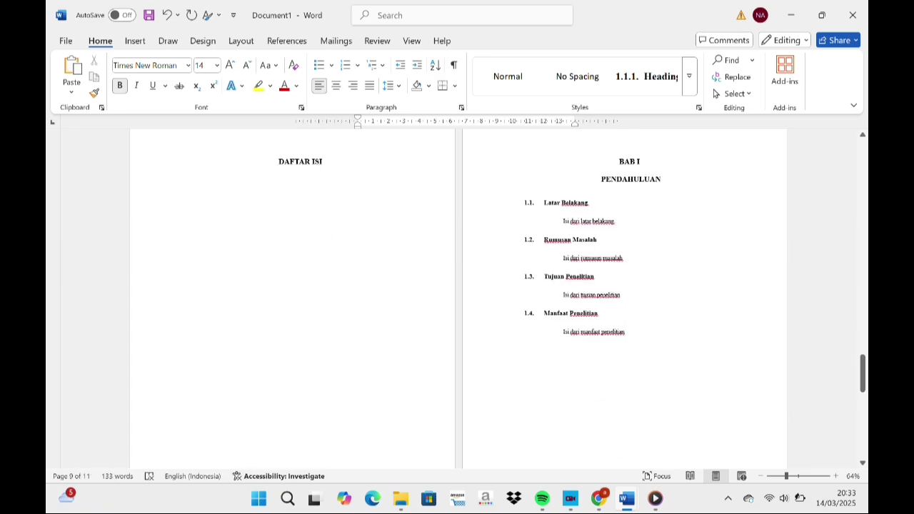
click(323, 162)
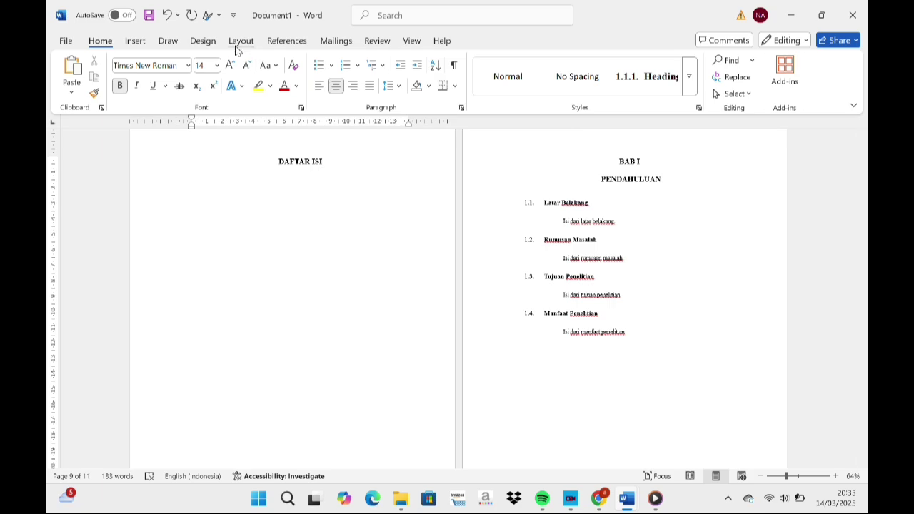
click(286, 41)
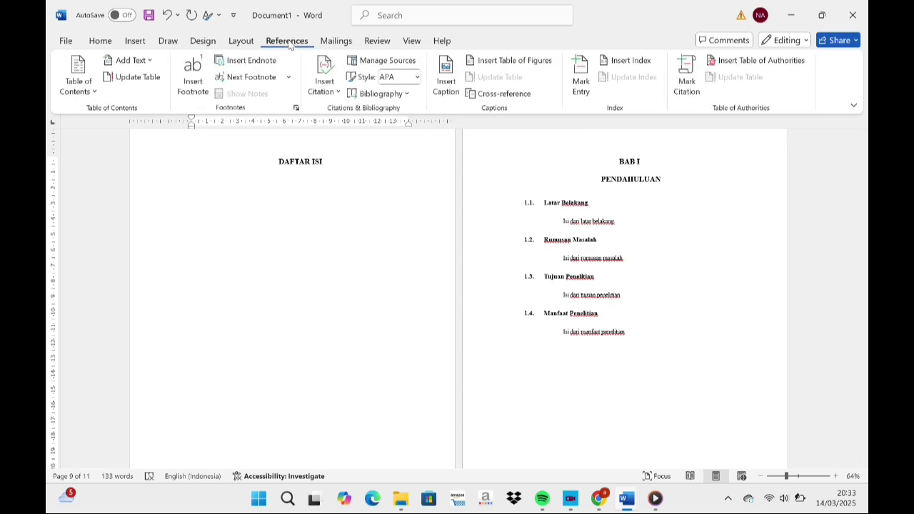
click(95, 91)
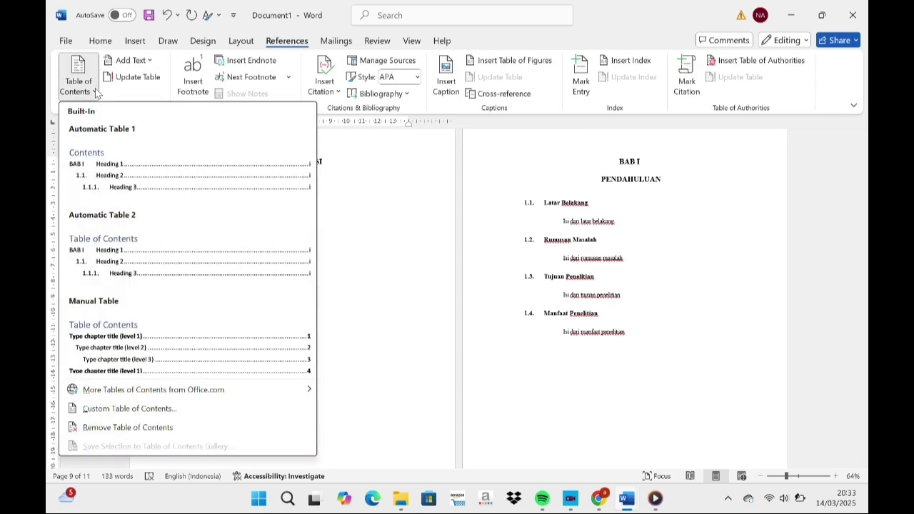
click(117, 171)
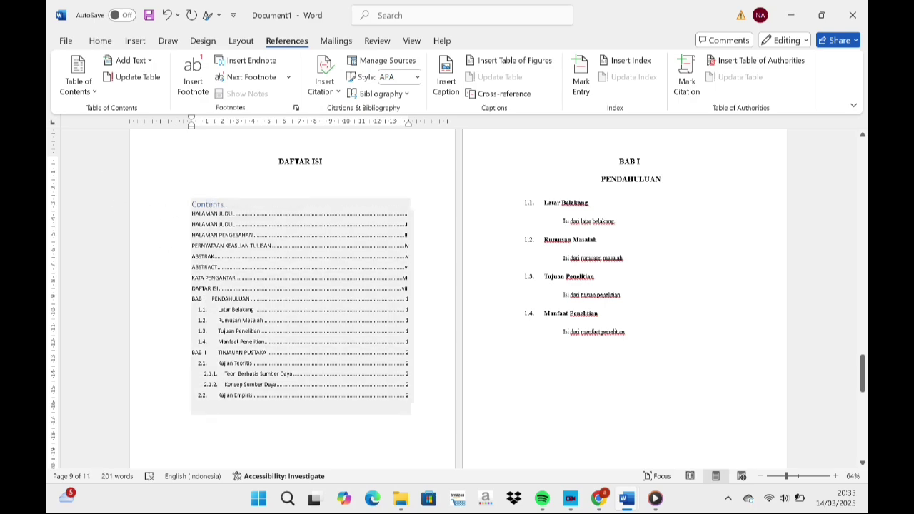
Step: Delete the Contents title above the entries of the inserted table of contents
click(224, 205)
key(BackSpace)
key(BackSpace)
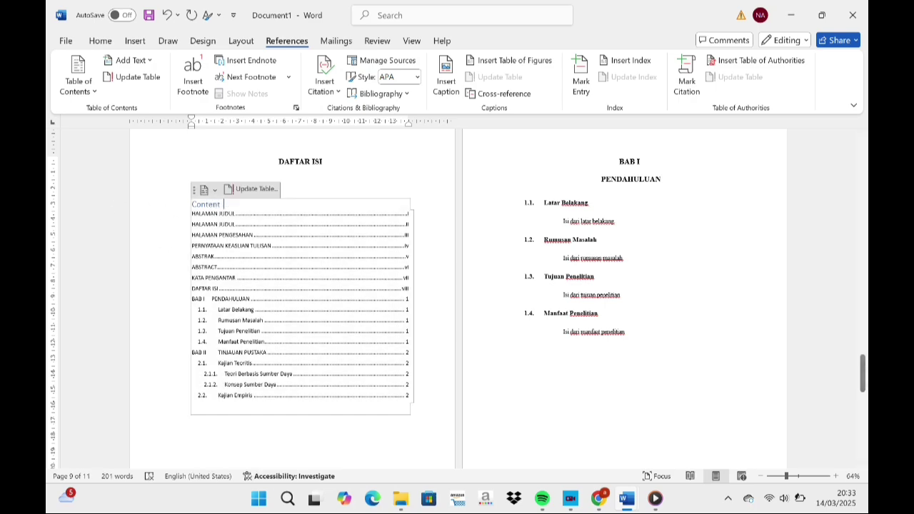
key(BackSpace)
key(BackSpace)
key(BackSpace)
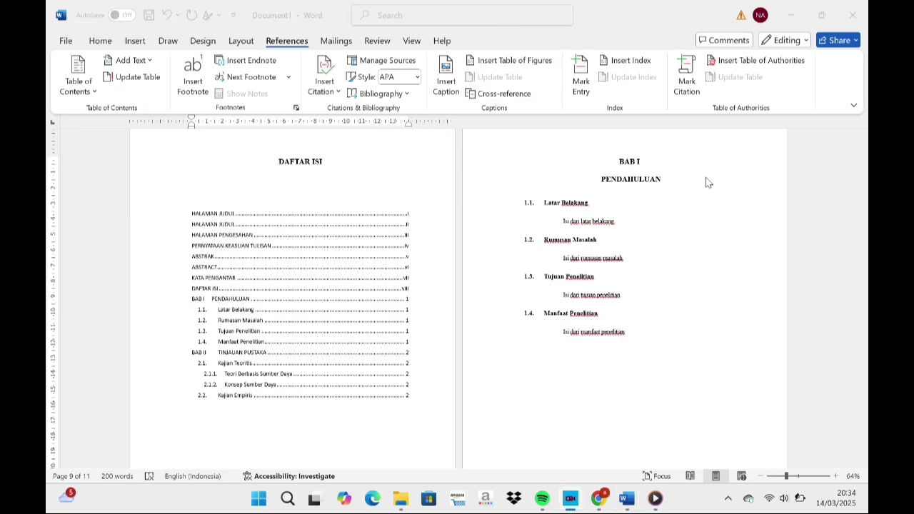
Step: Go to the BAB II TINJAUAN PUSTAKA page at the end of the document
click(863, 371)
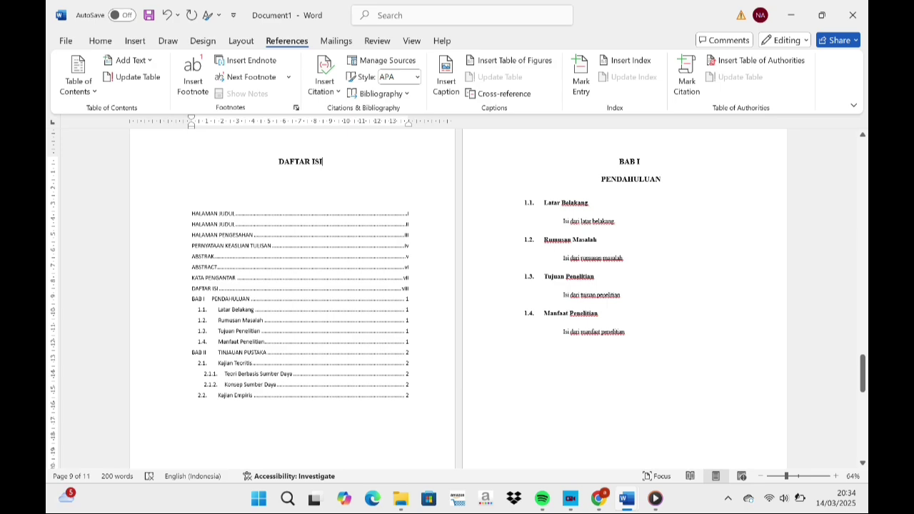
drag(862, 371, 864, 431)
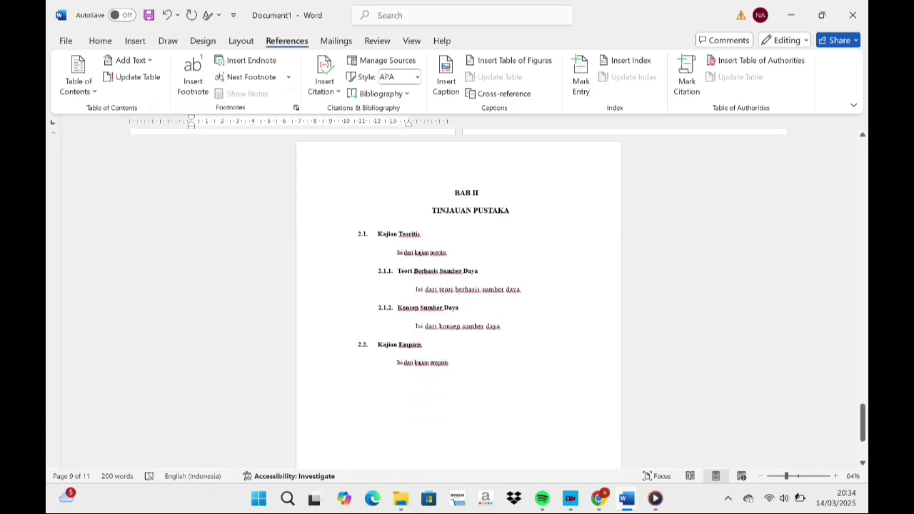